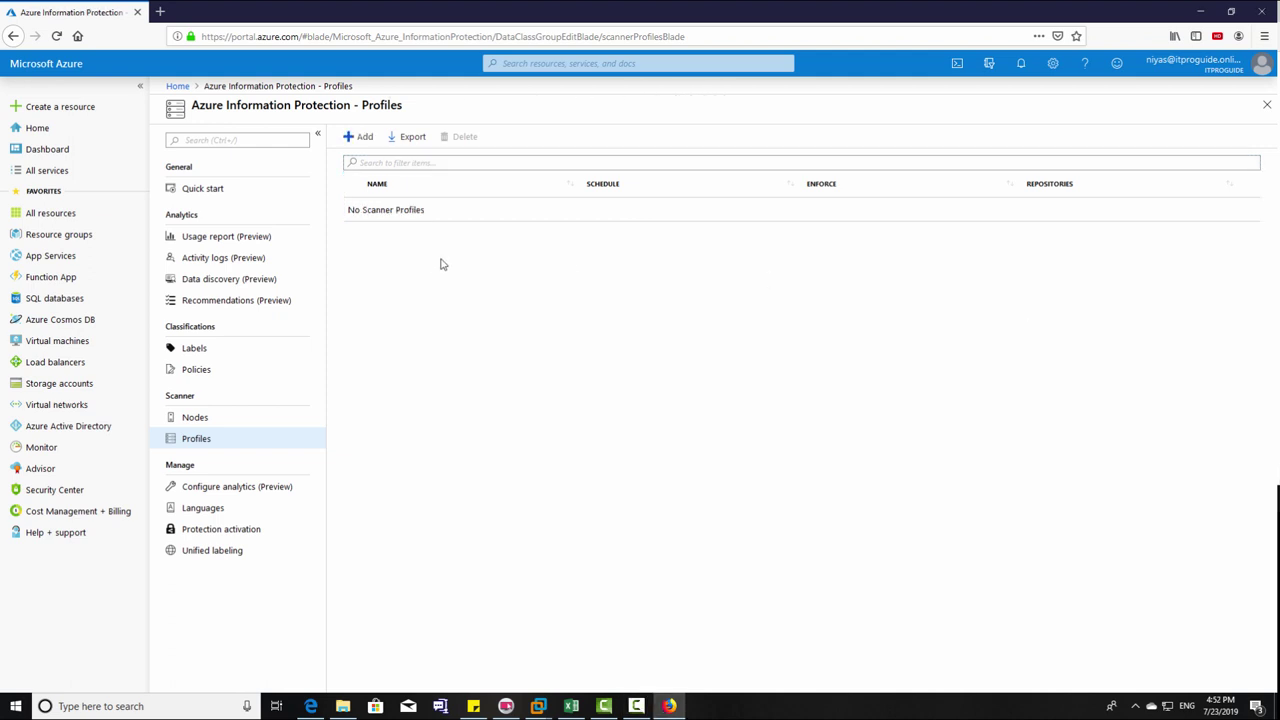
Start a new scanner profile named AIP-Profile-Demo with description 'This is a profile for AIP demo'
key("super+1")
left_click(361, 140)
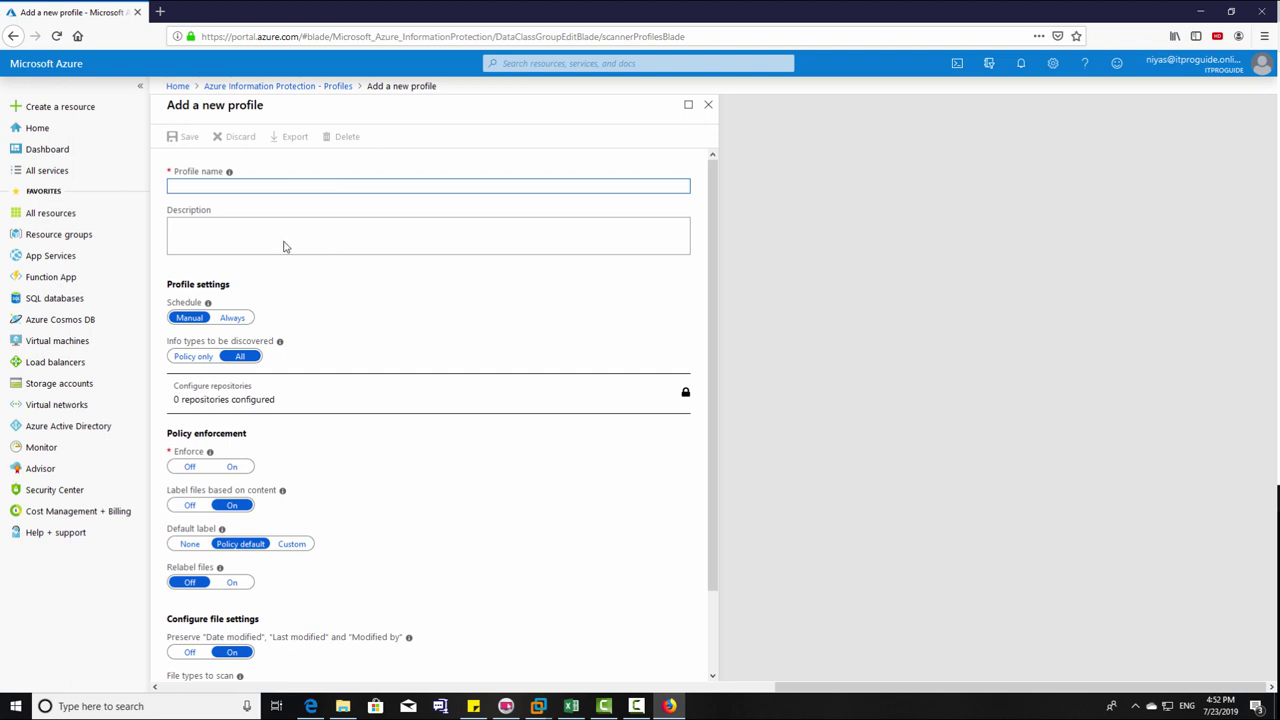
type("AIP-Profile-Demo")
left_click(249, 226)
type("This is a ")
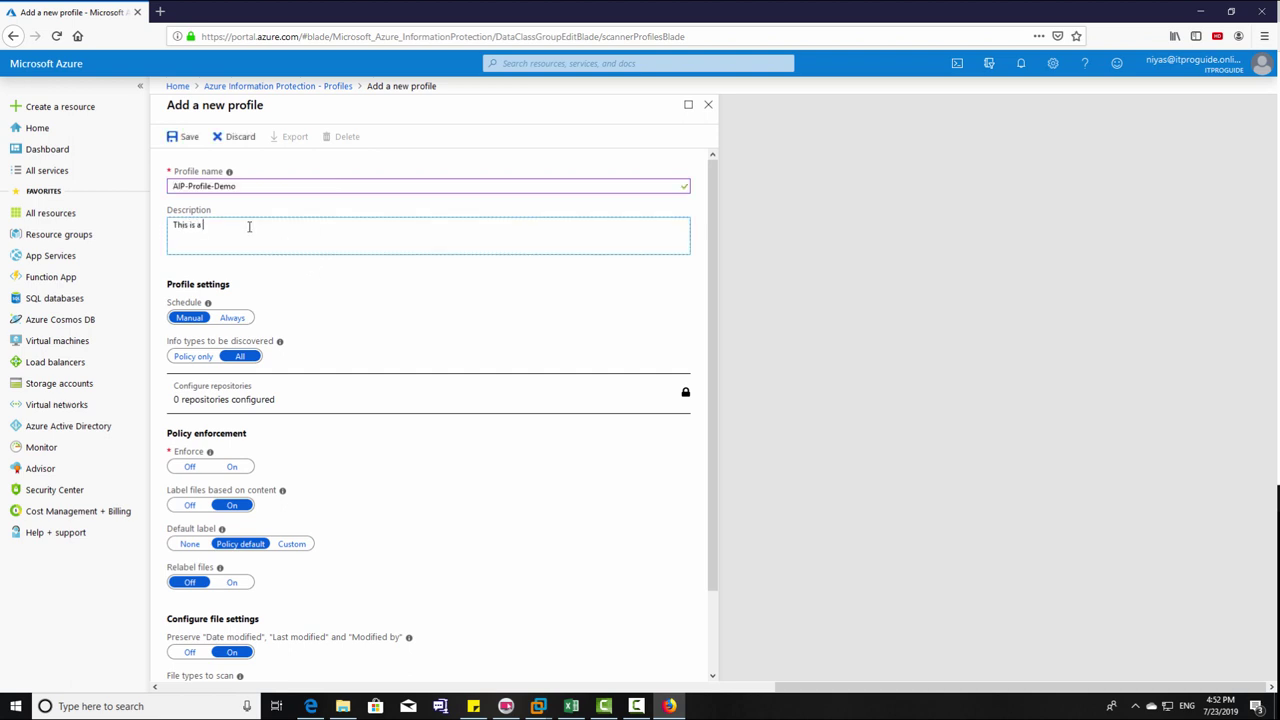
type("profile for AIP demo")
Set the profile's Schedule to Always and Enforce to On, then save it
mouse_move(207, 303)
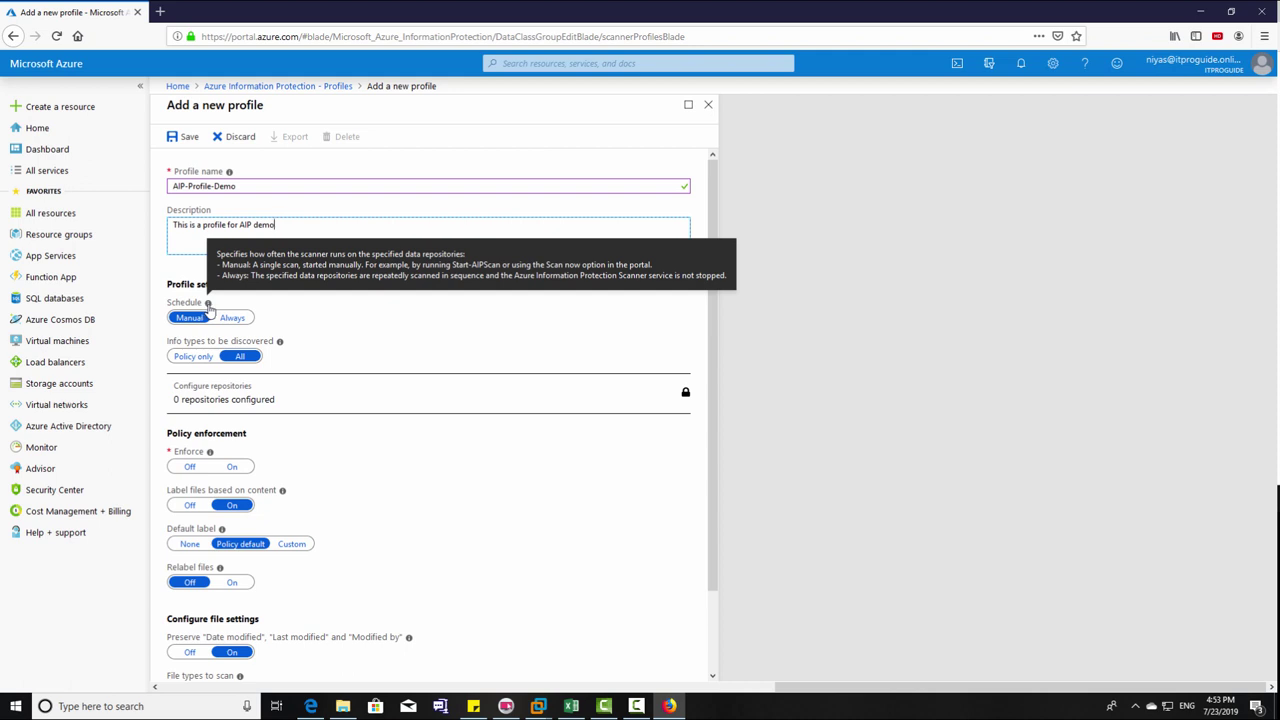
left_click(229, 317)
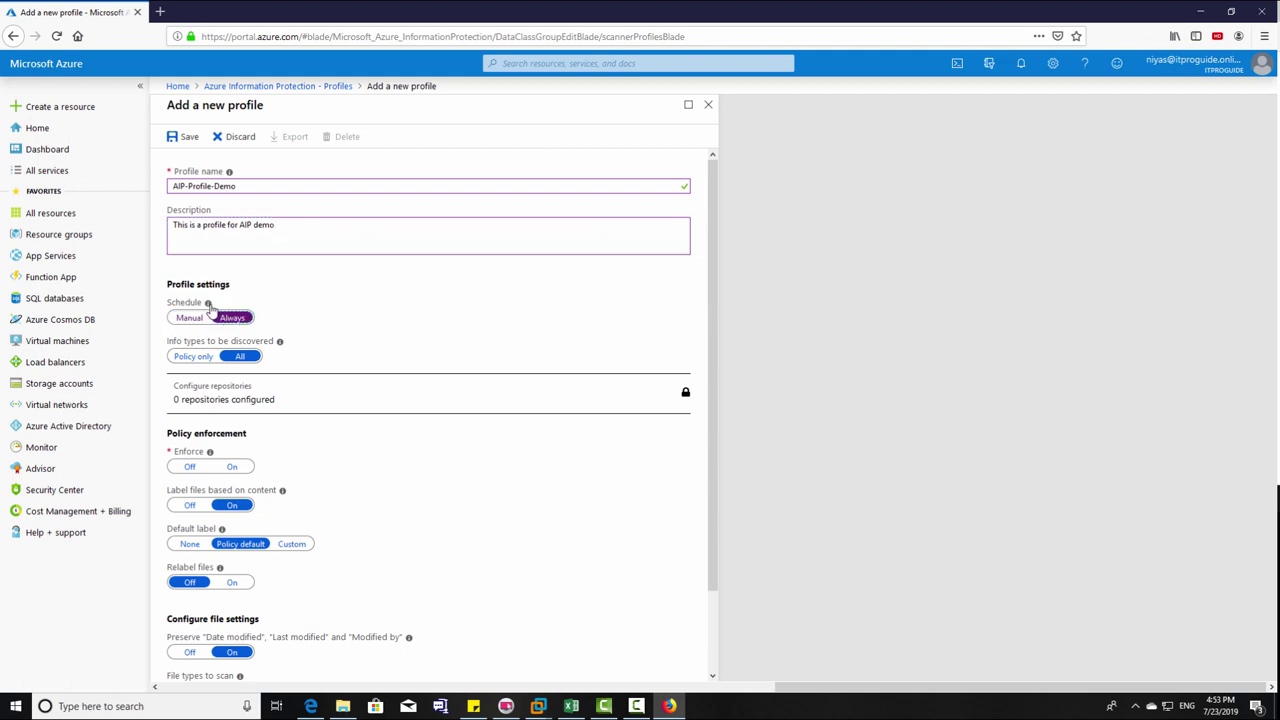
mouse_move(208, 305)
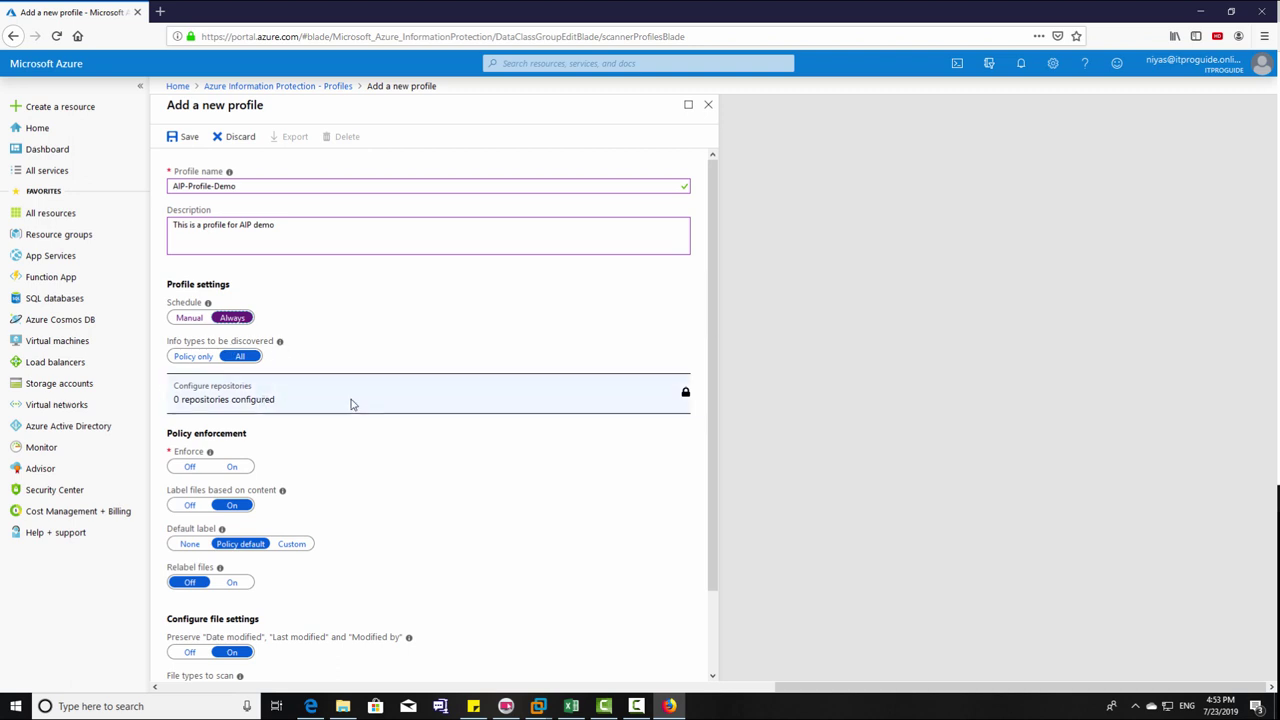
left_click(222, 400)
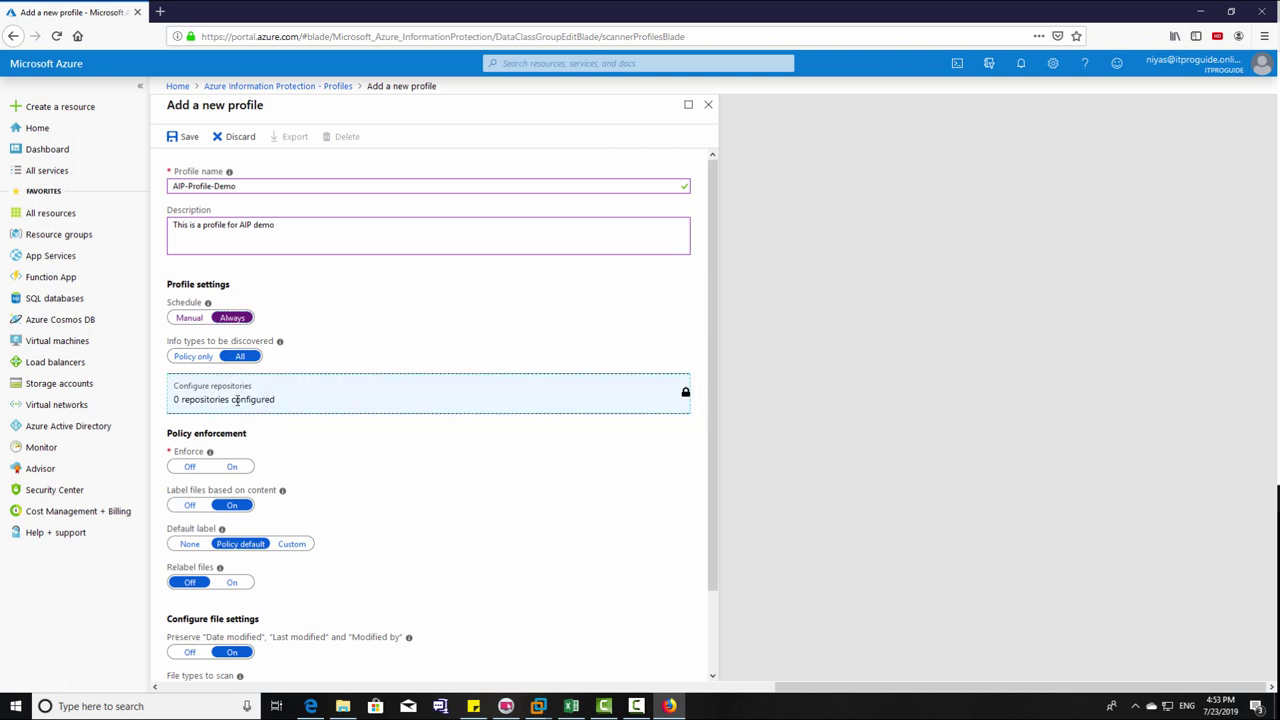
mouse_move(686, 395)
scroll(460, 410, "down", 2)
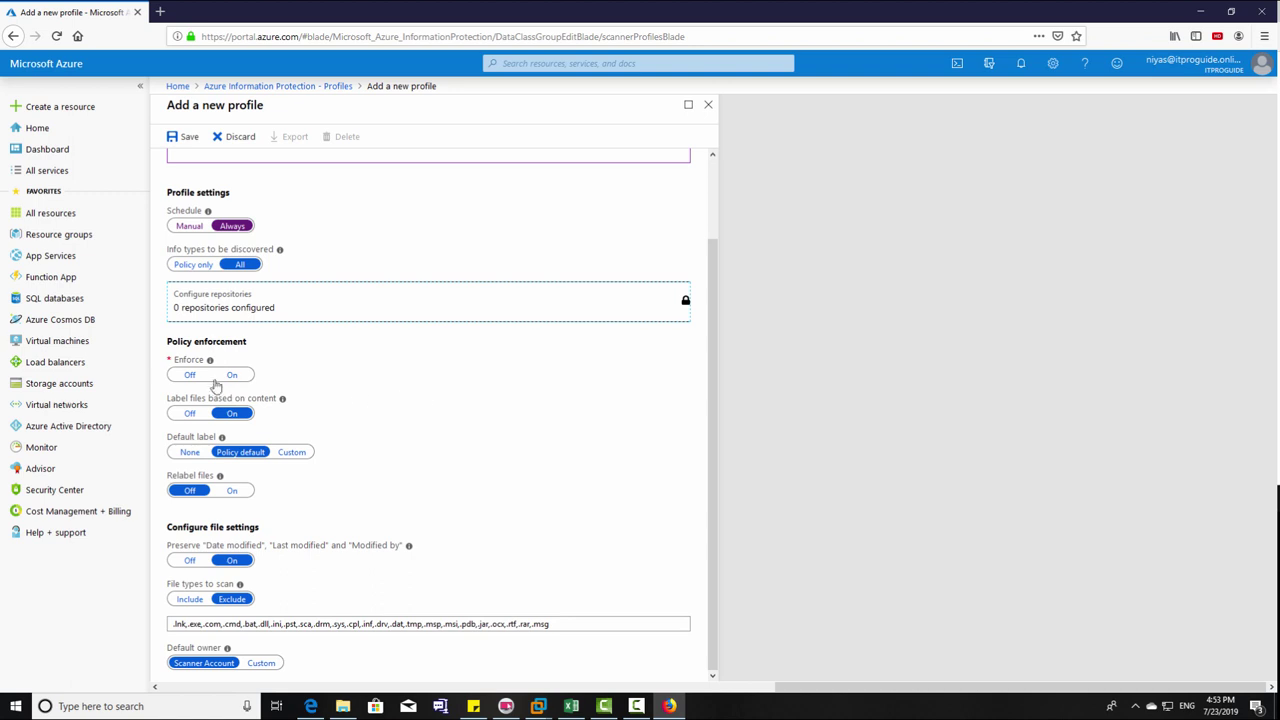
mouse_move(212, 365)
left_click(231, 376)
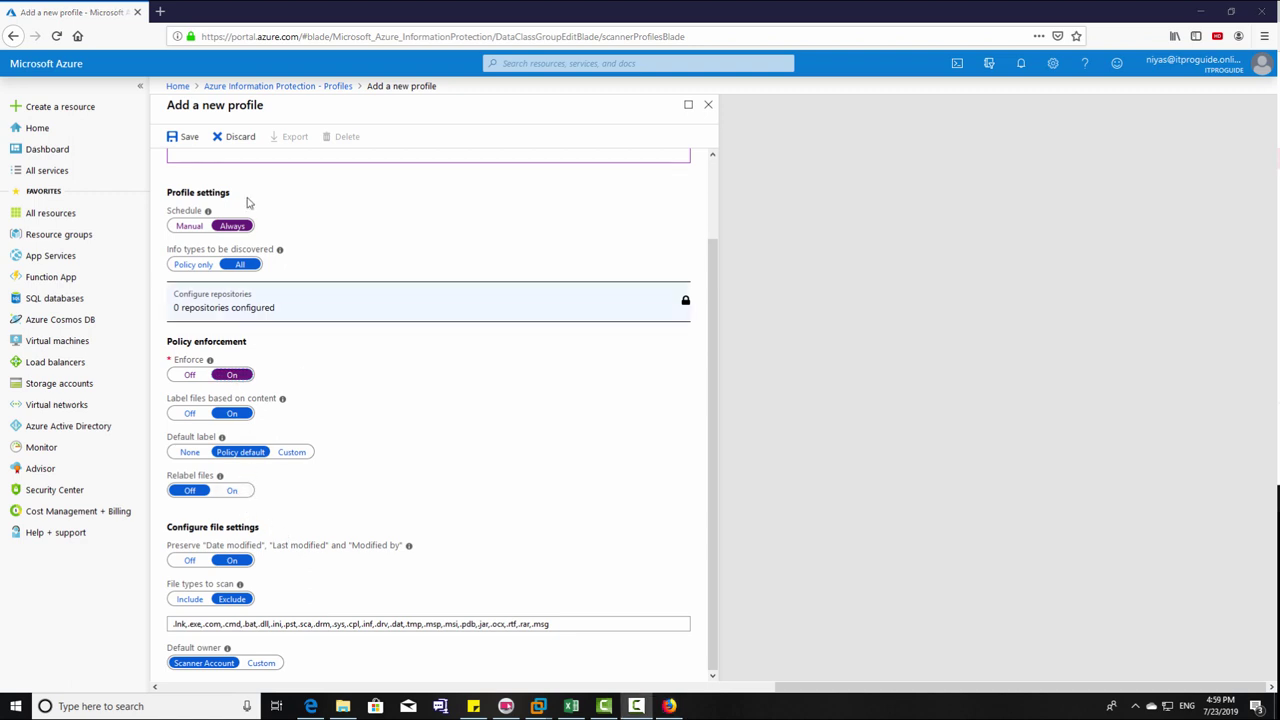
left_click(182, 140)
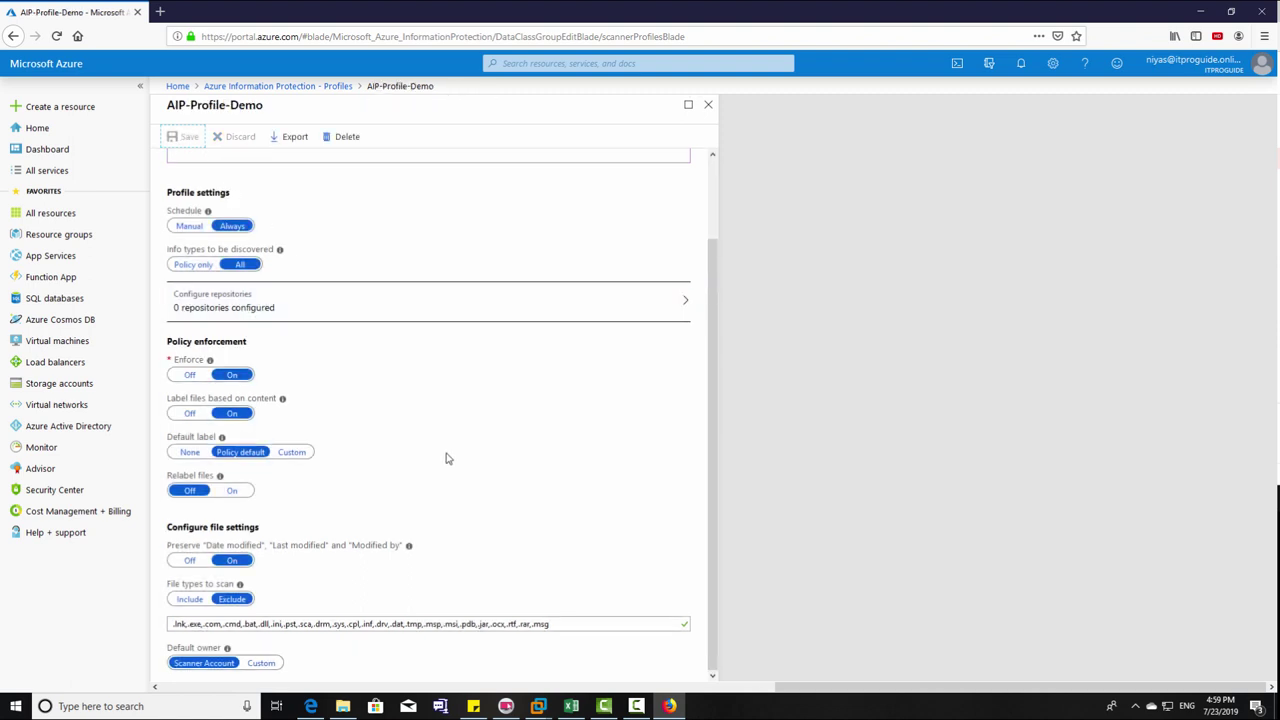
Add a repository with path C:\DataShare to AIP-Profile-Demo and save it
scroll(447, 458, "up", 2)
scroll(447, 458, "down", 2)
scroll(447, 458, "up", 2)
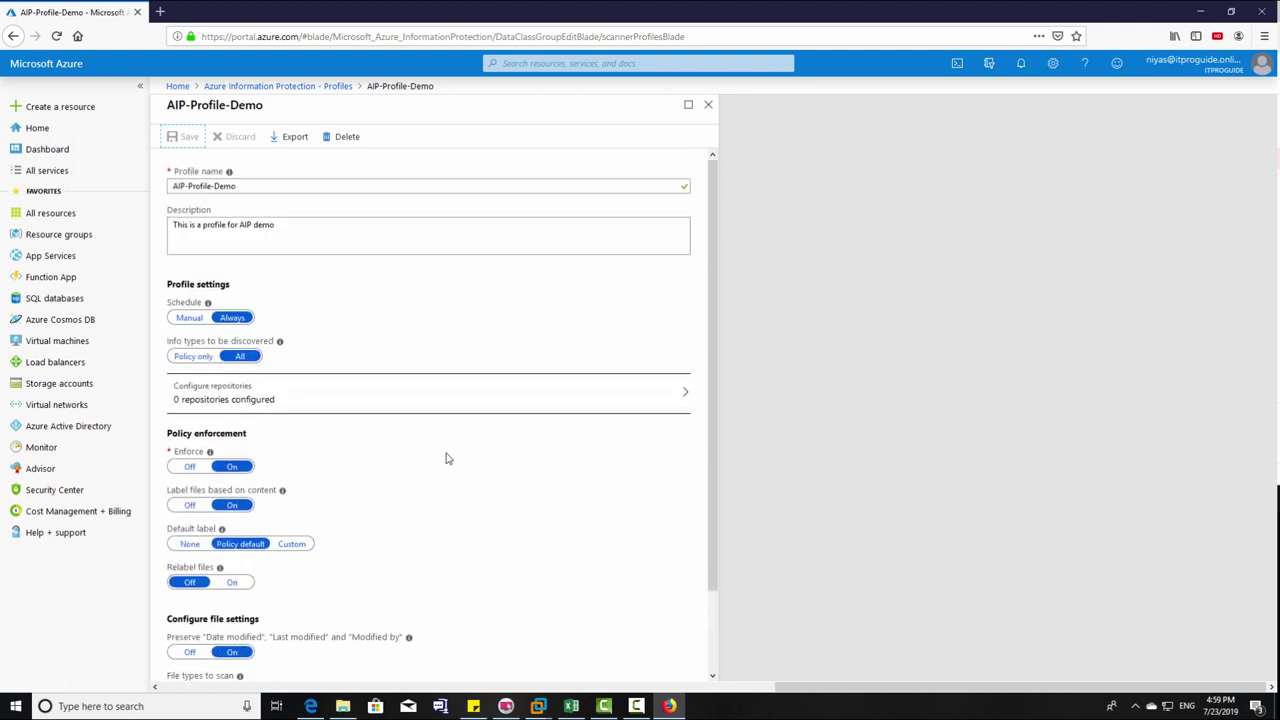
left_click(430, 402)
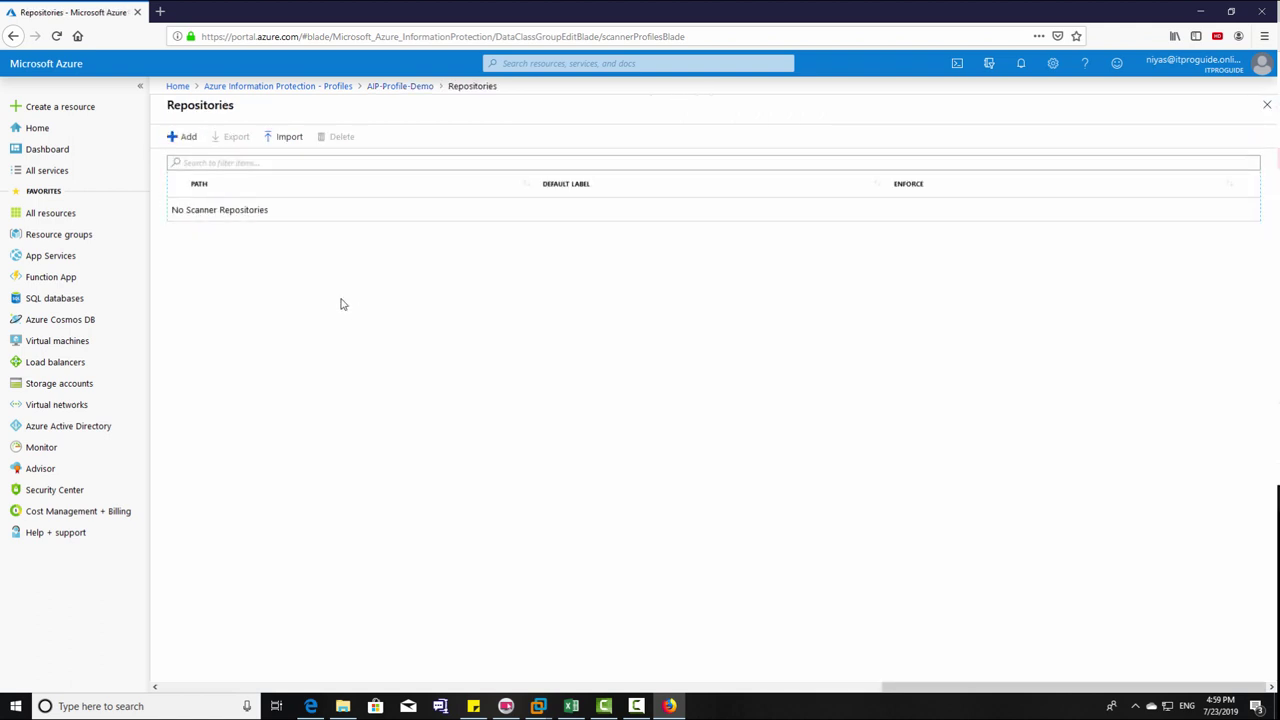
left_click(181, 145)
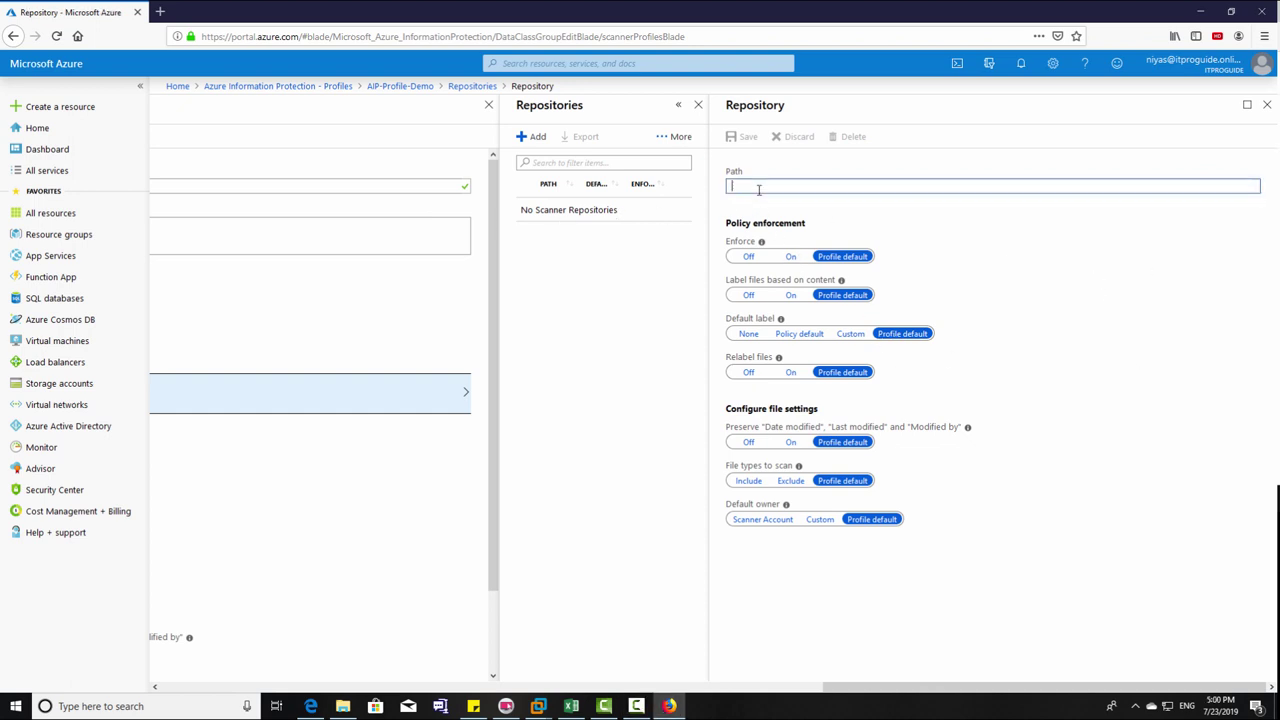
type("C:")
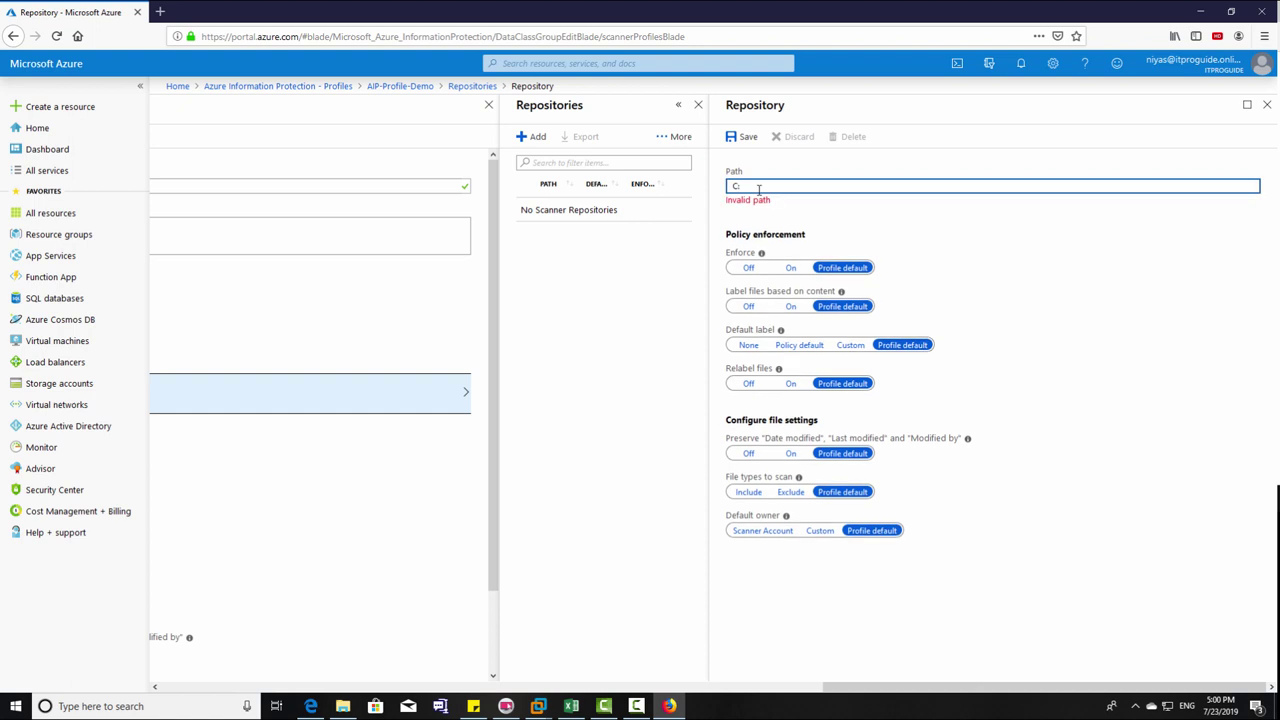
type("\\")
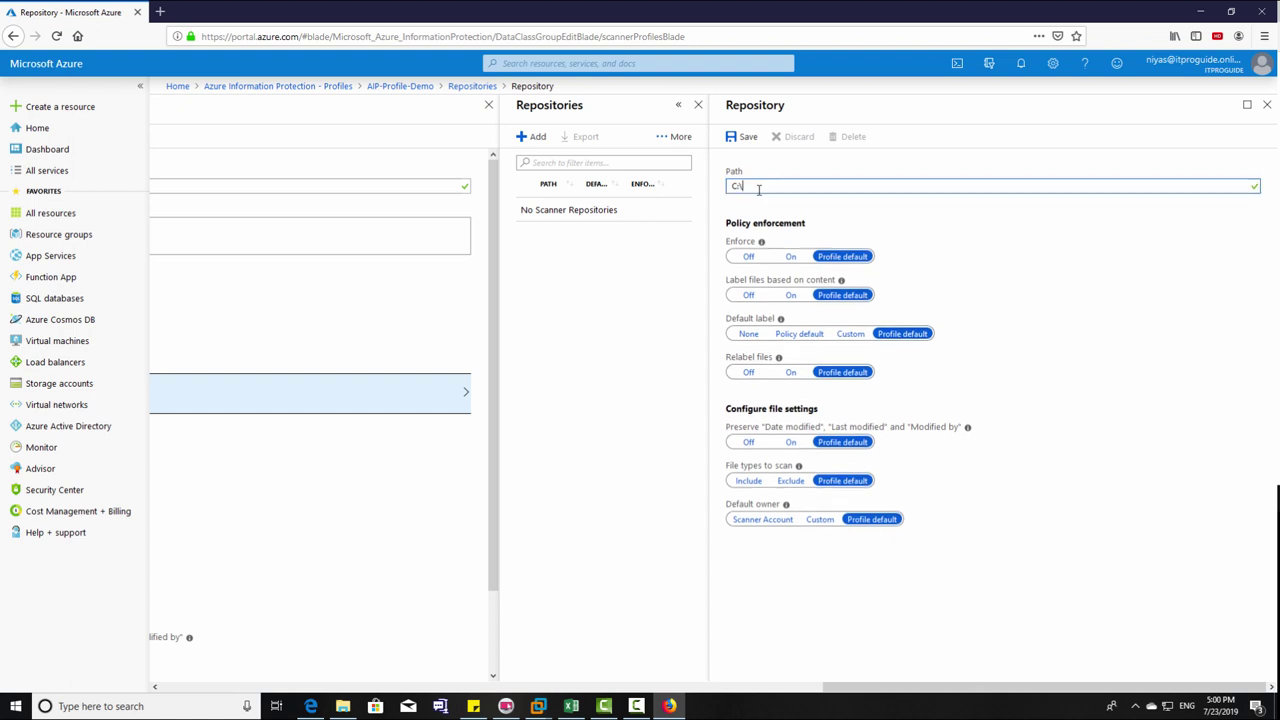
type("DataShare")
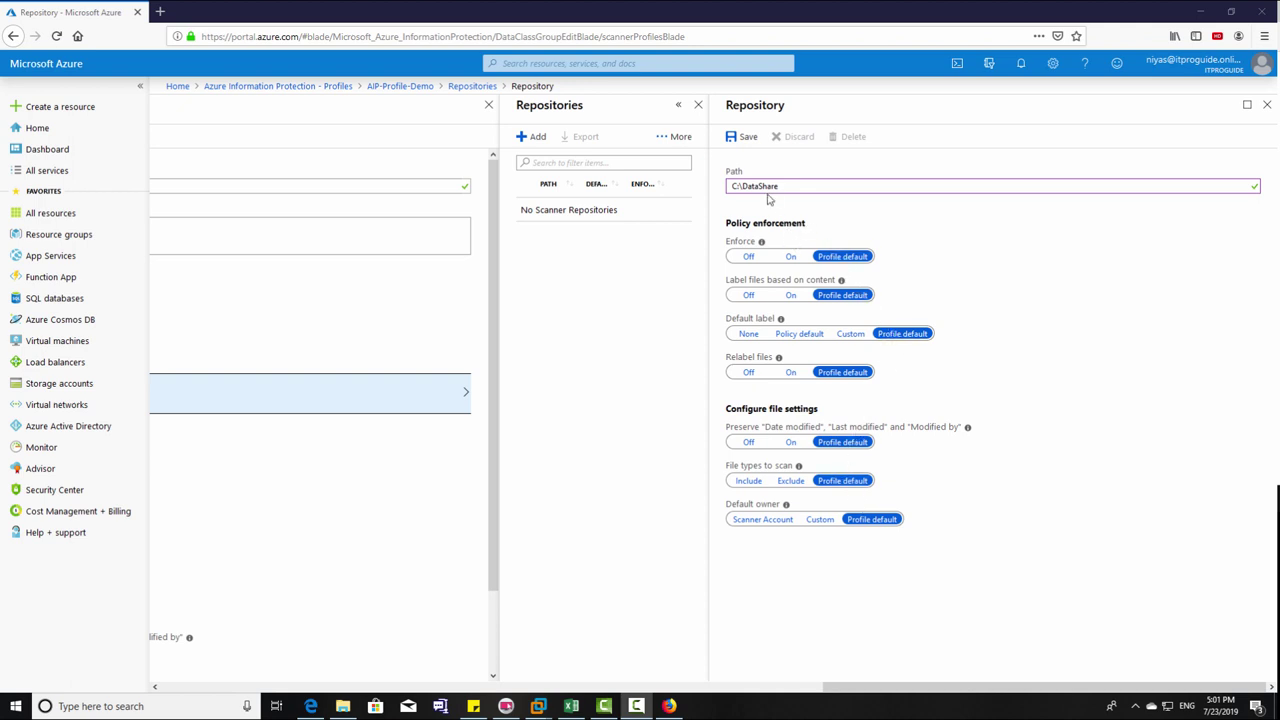
left_click(746, 142)
left_click(746, 142)
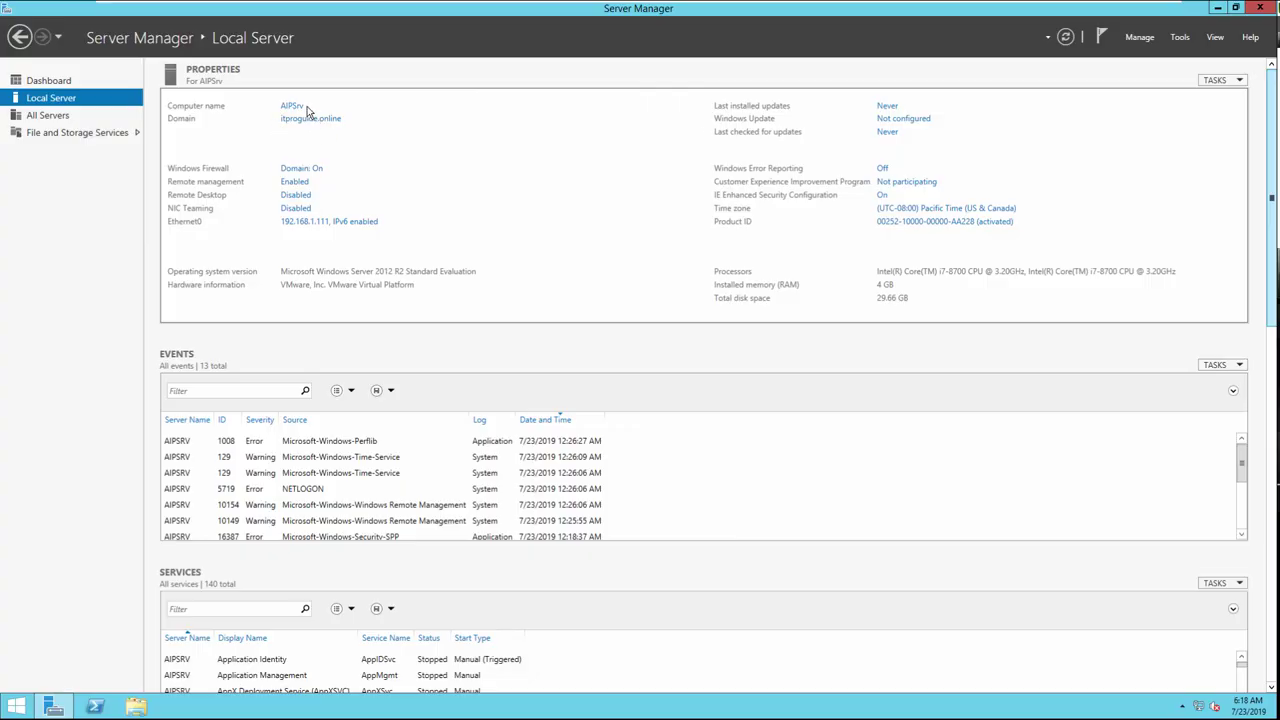
Check the server's computer name, then open the DataShare folder on Local Disk (C:)
left_click(290, 106)
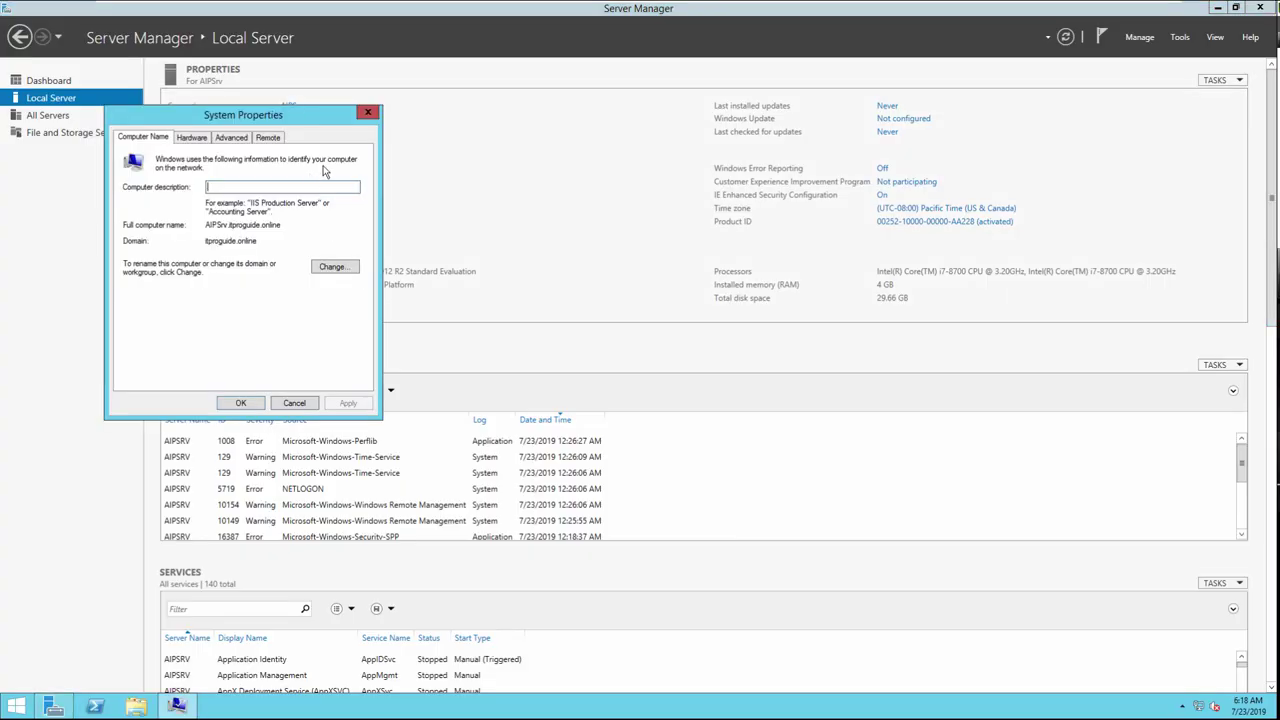
left_click(368, 112)
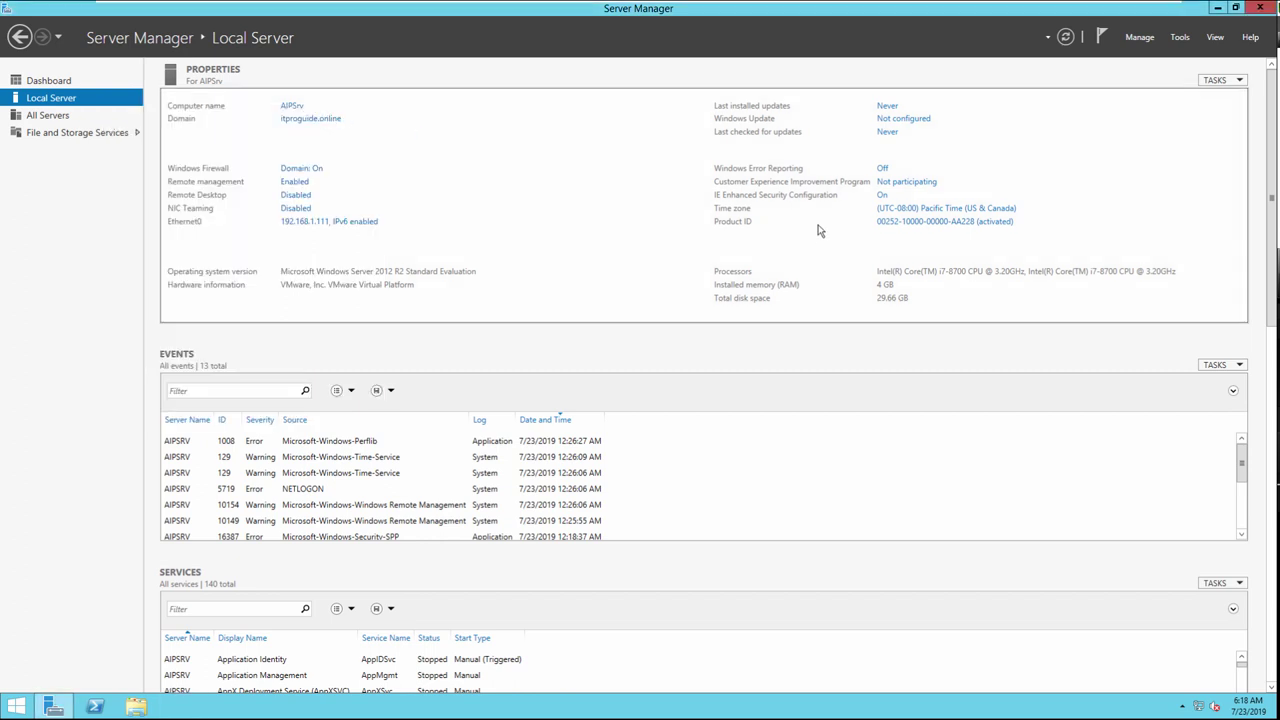
left_click(136, 706)
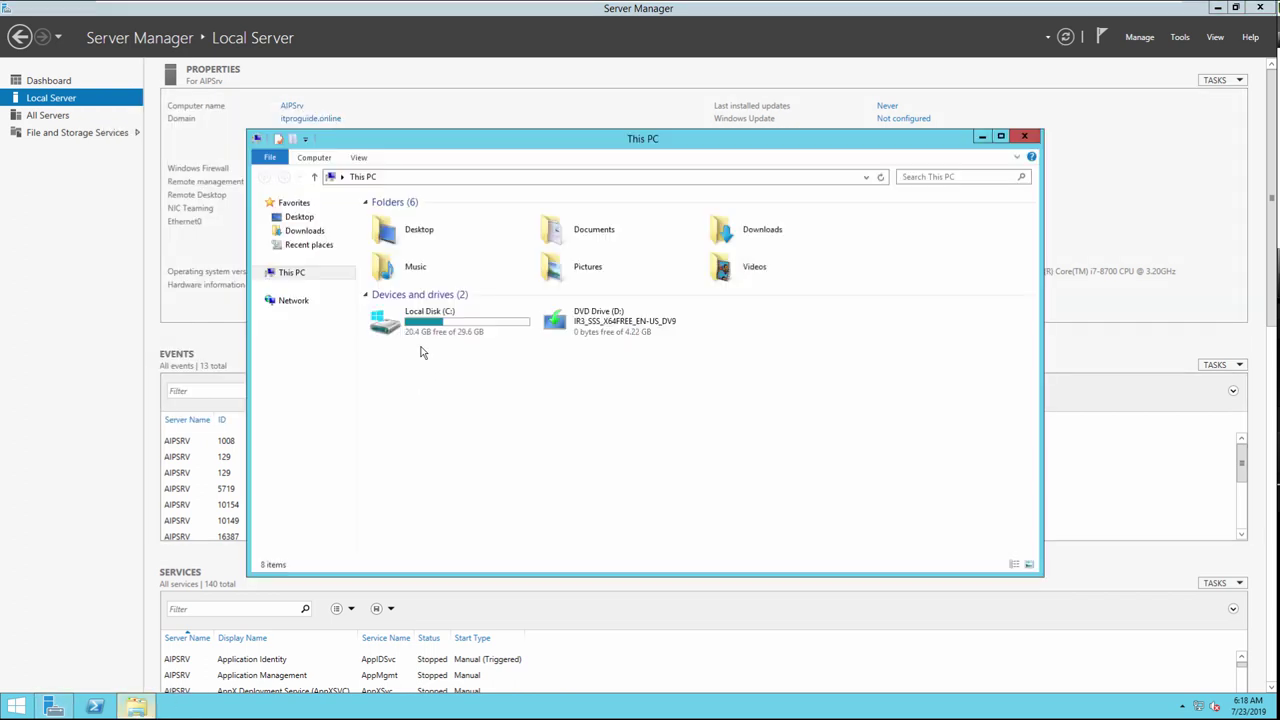
left_click(430, 332)
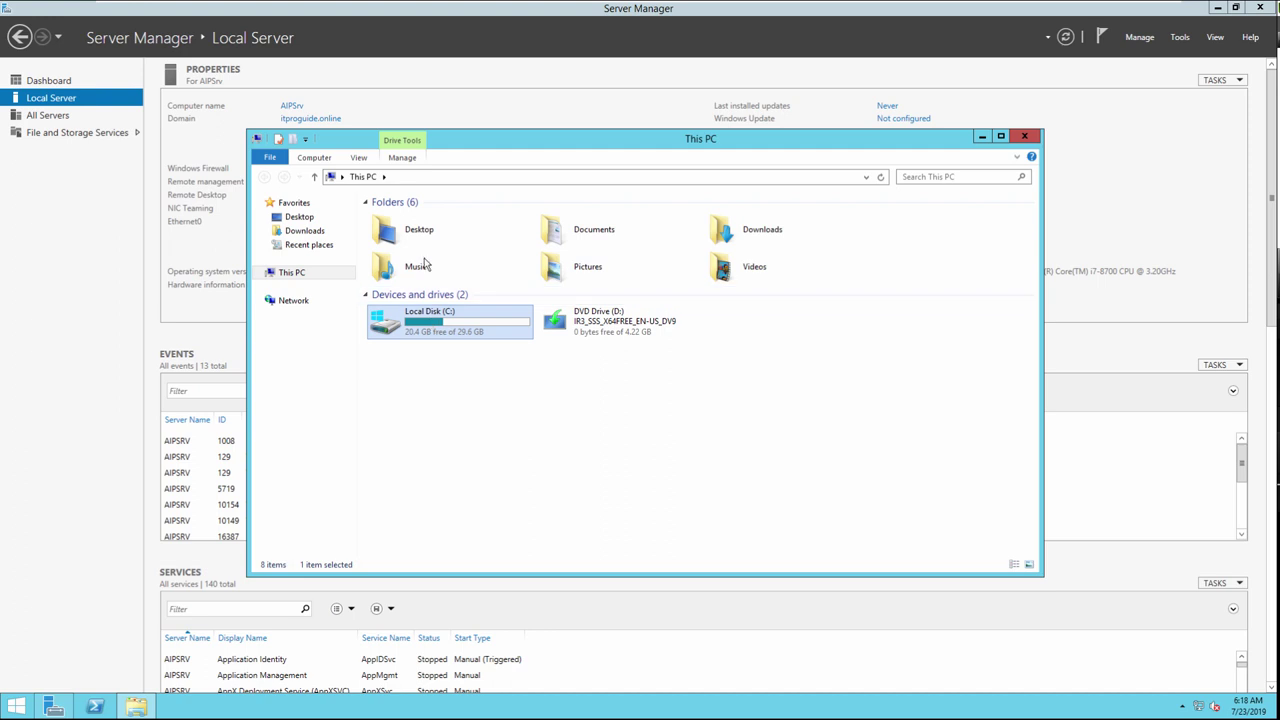
double_click(415, 219)
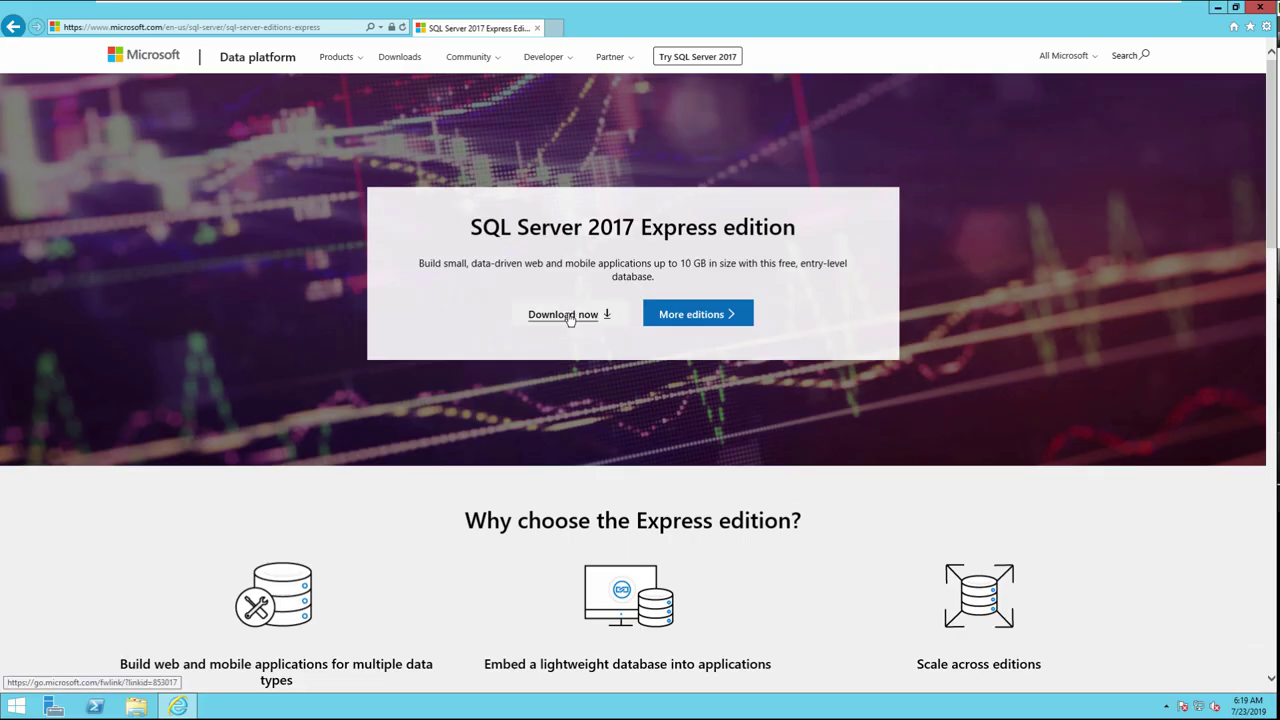
Download SQL Server 2017 Express and run a Basic install with the licence accepted
left_click(568, 318)
left_click(855, 677)
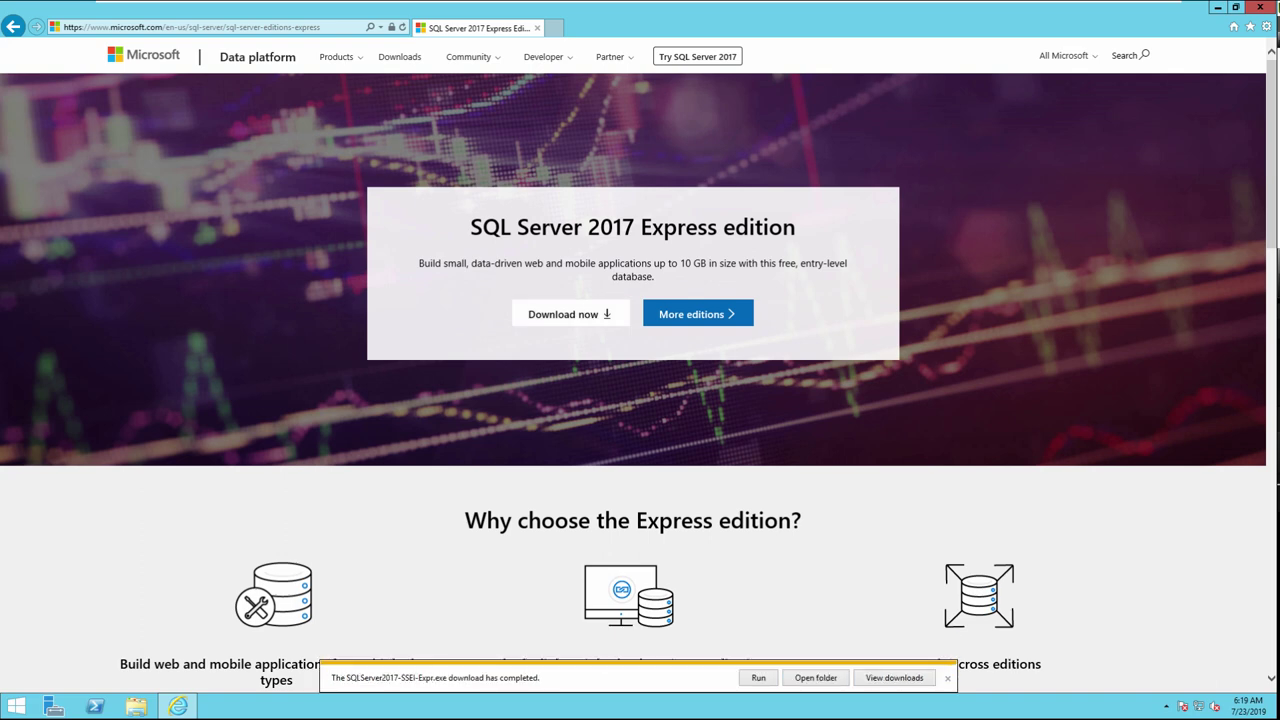
left_click(762, 677)
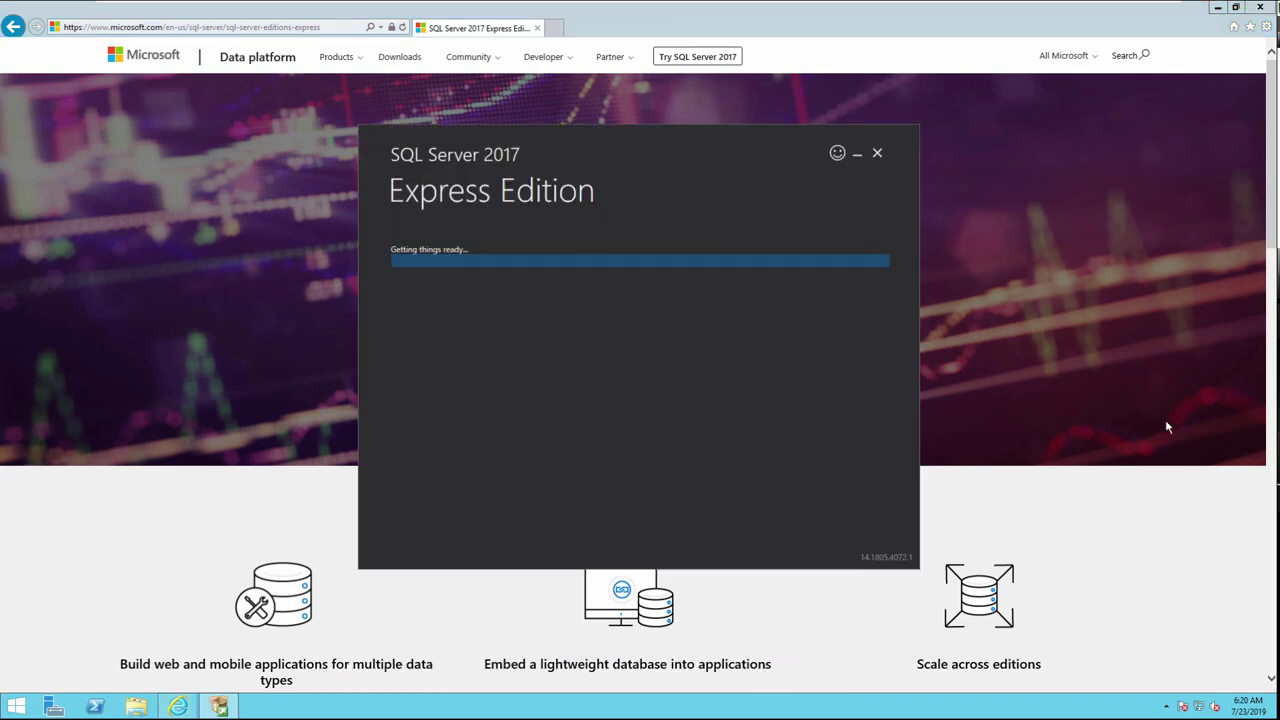
left_click(538, 374)
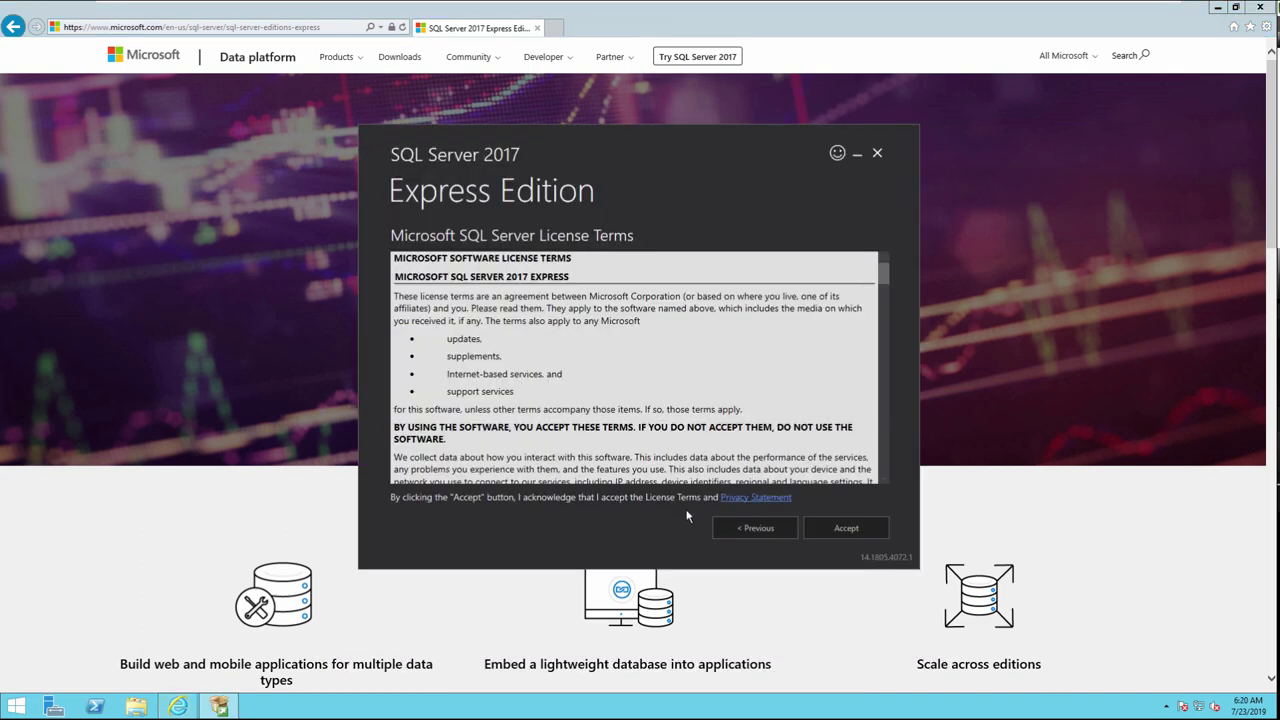
left_click(837, 535)
left_click(837, 535)
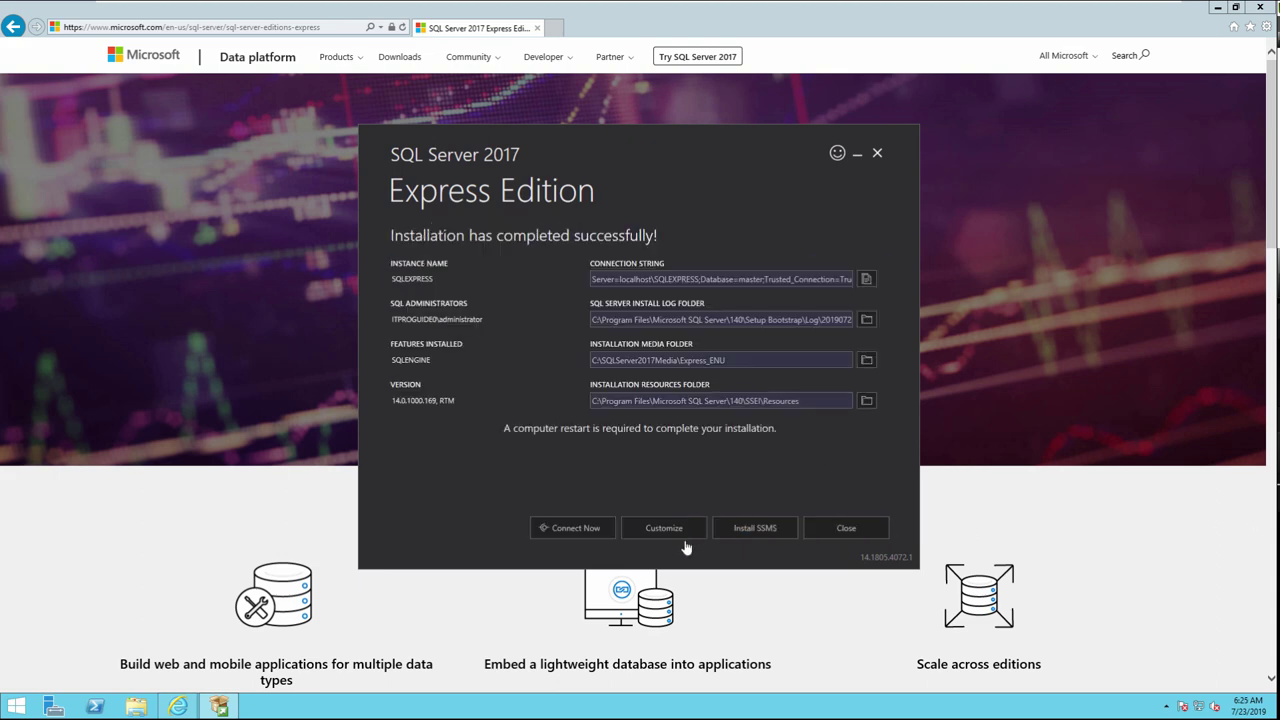
Close the finished SQL Server installer, minimize Internet Explorer and open PowerShell
left_click(825, 536)
left_click(701, 387)
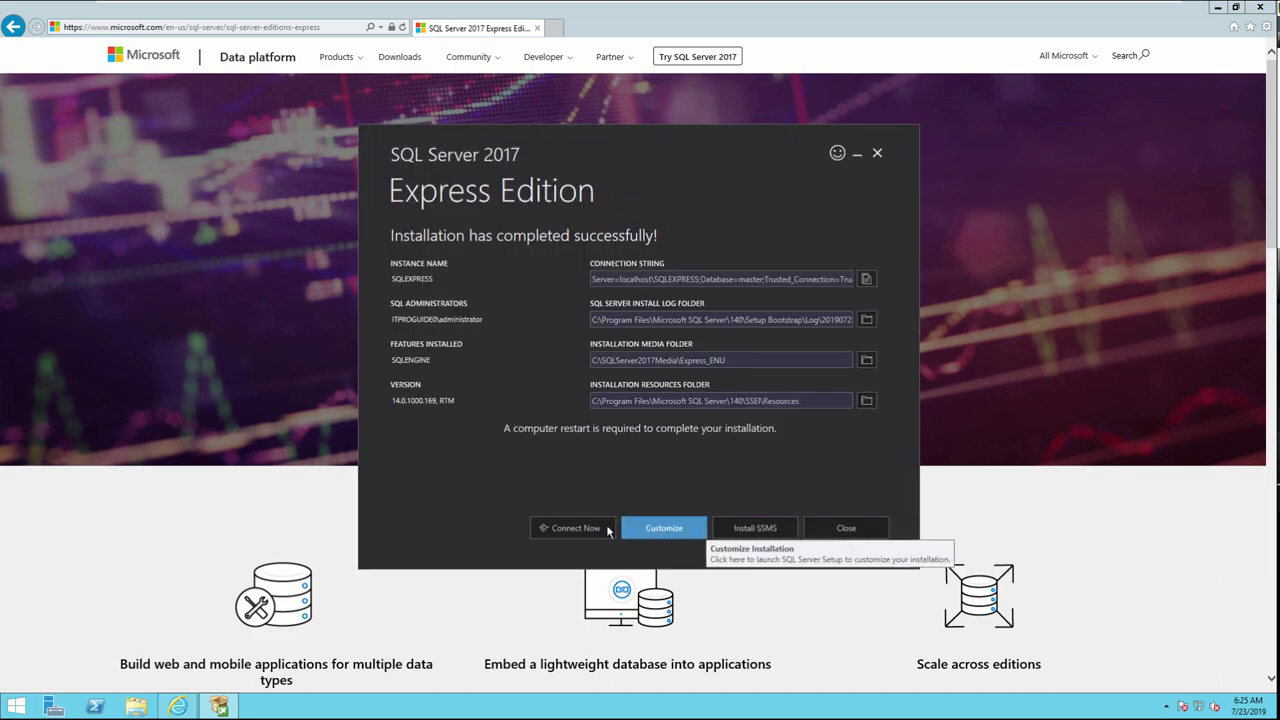
left_click(846, 528)
left_click(637, 380)
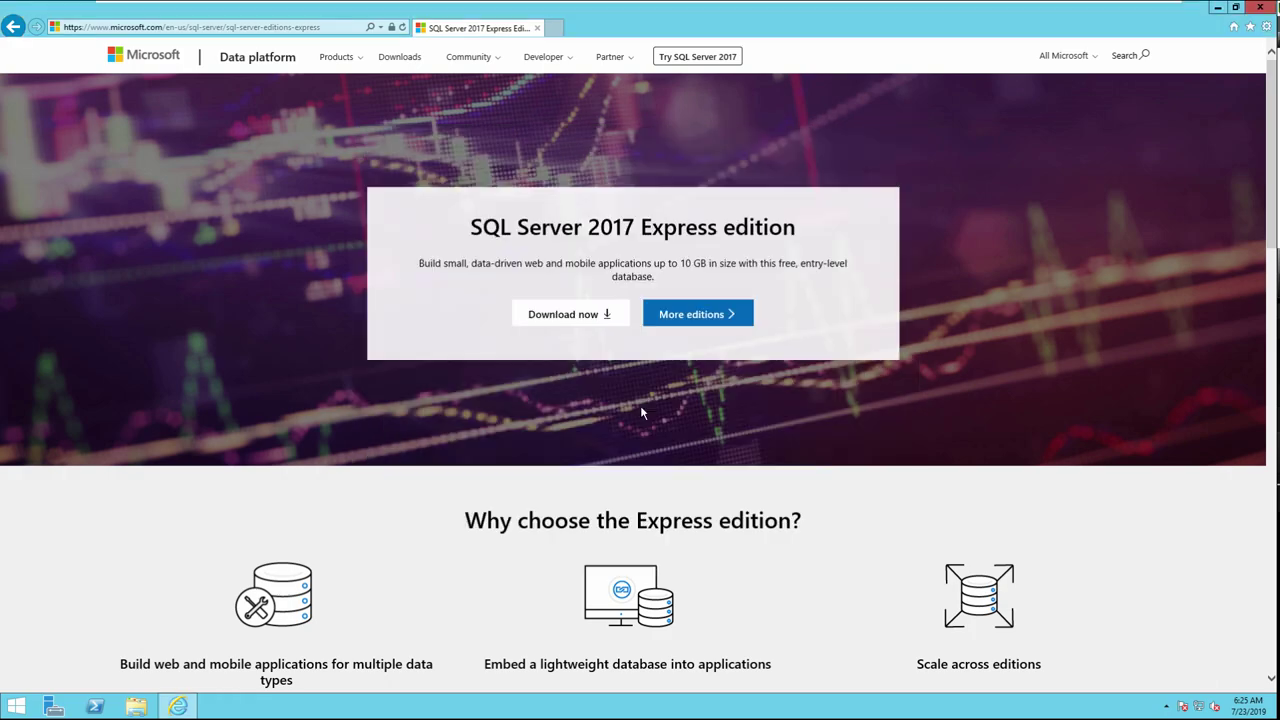
left_click(1217, 7)
left_click(100, 706)
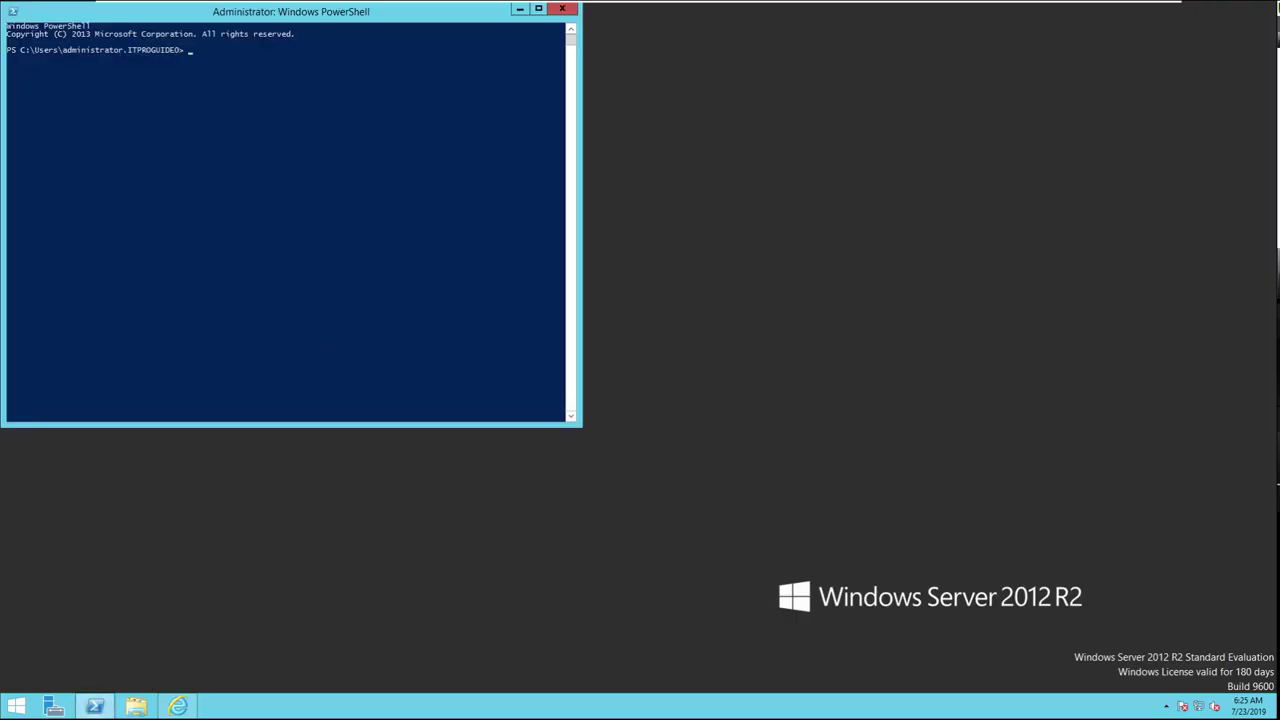
Close PowerShell and load the pasted AIP client download link in Internet Explorer
key("alt+F4")
left_click(180, 707)
right_click(245, 35)
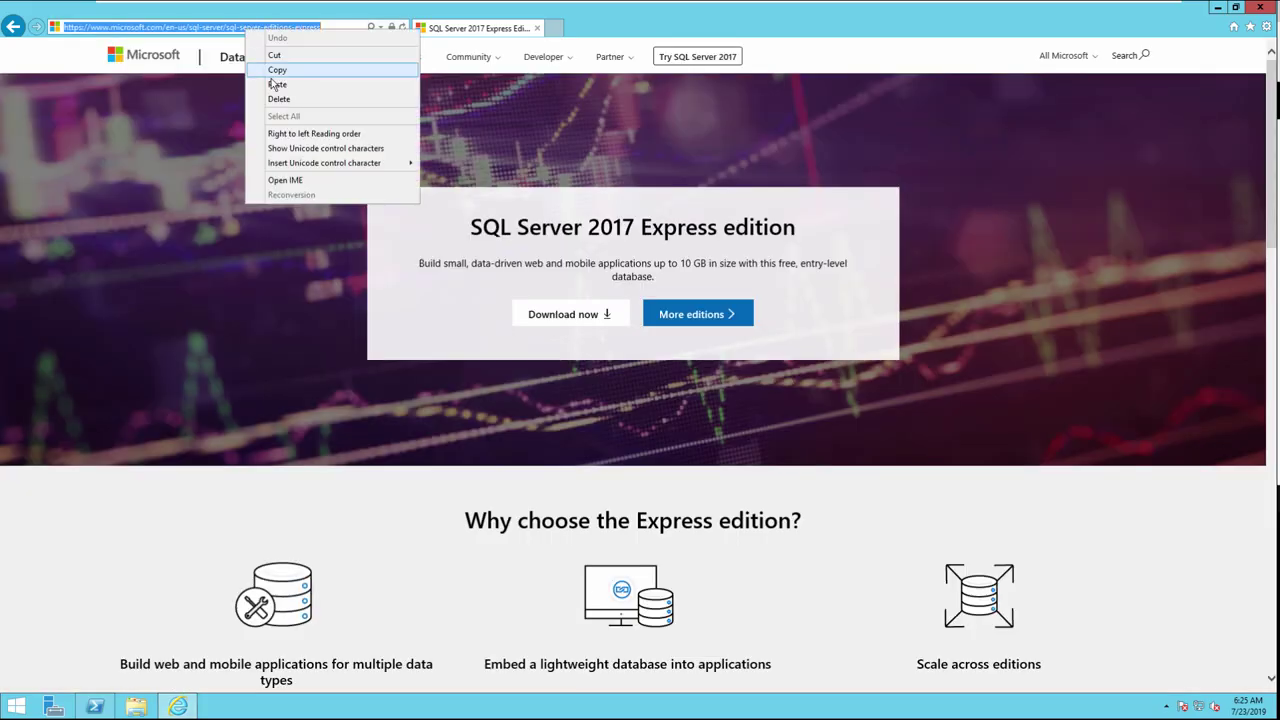
left_click(270, 76)
key("Return")
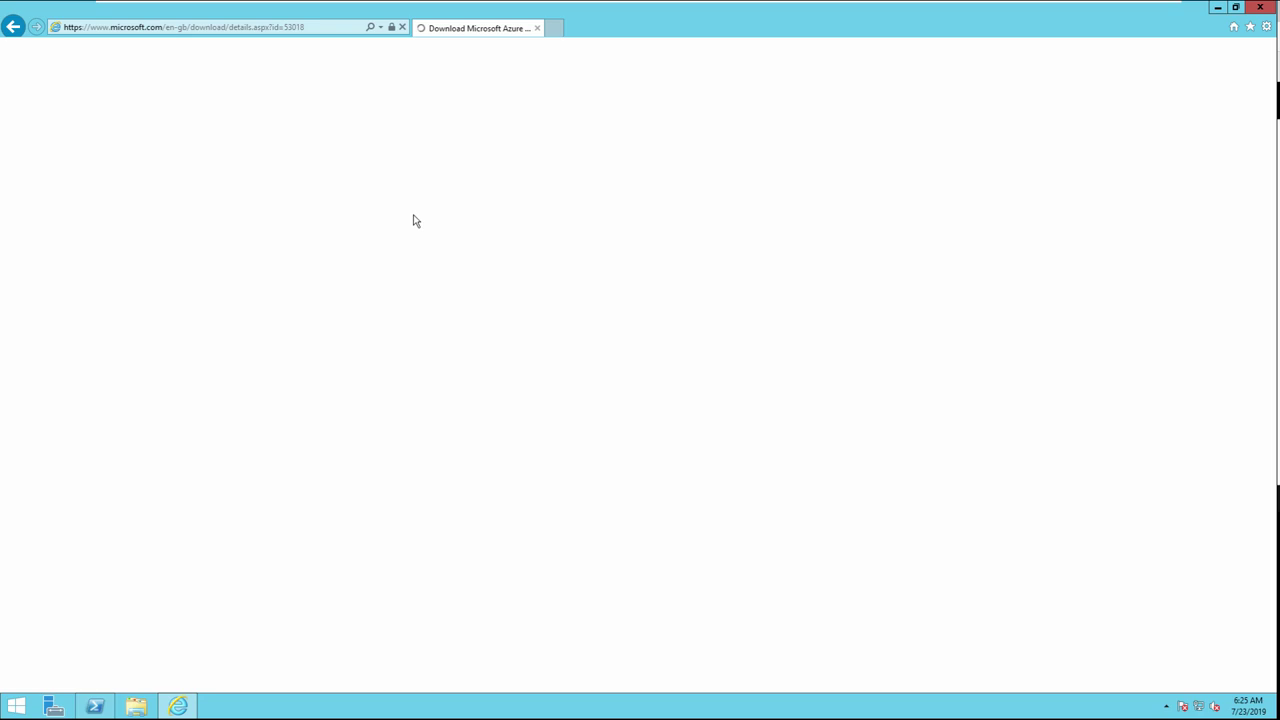
scroll(600, 450, "down", 2)
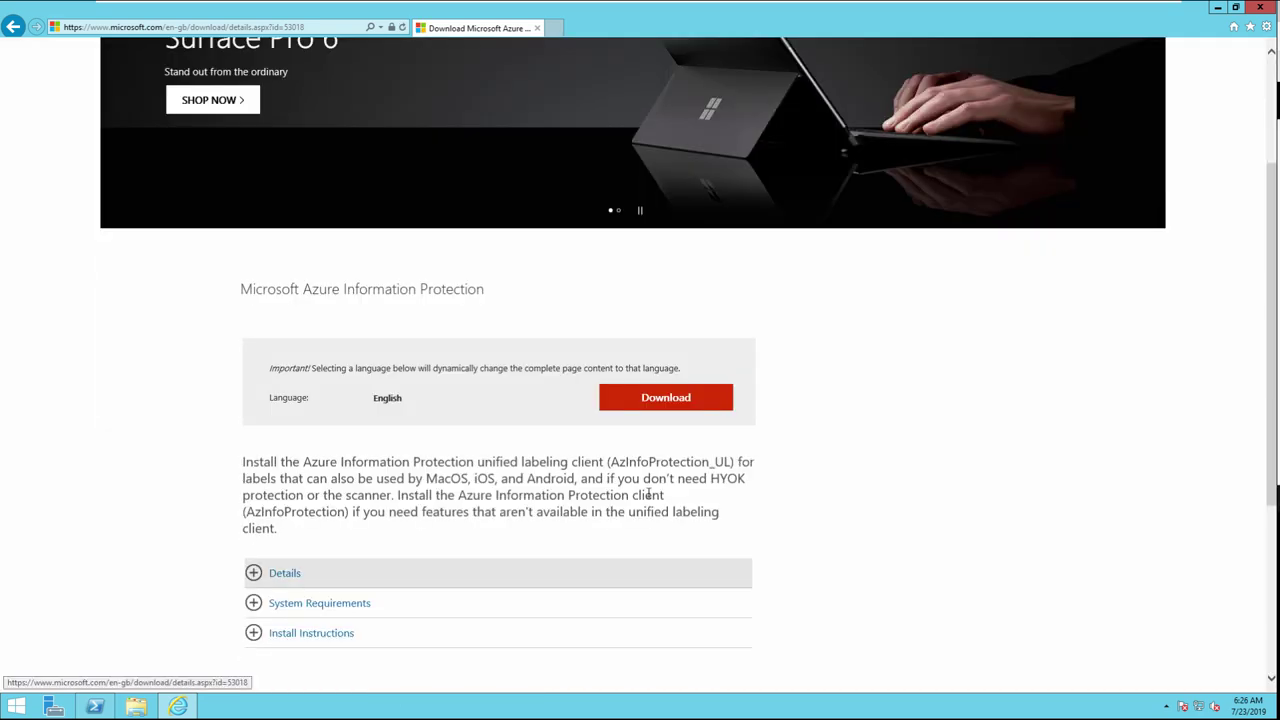
Download AzInfoProtection.exe, allowing the pop-up once, and run it from the downloads list
left_click(639, 400)
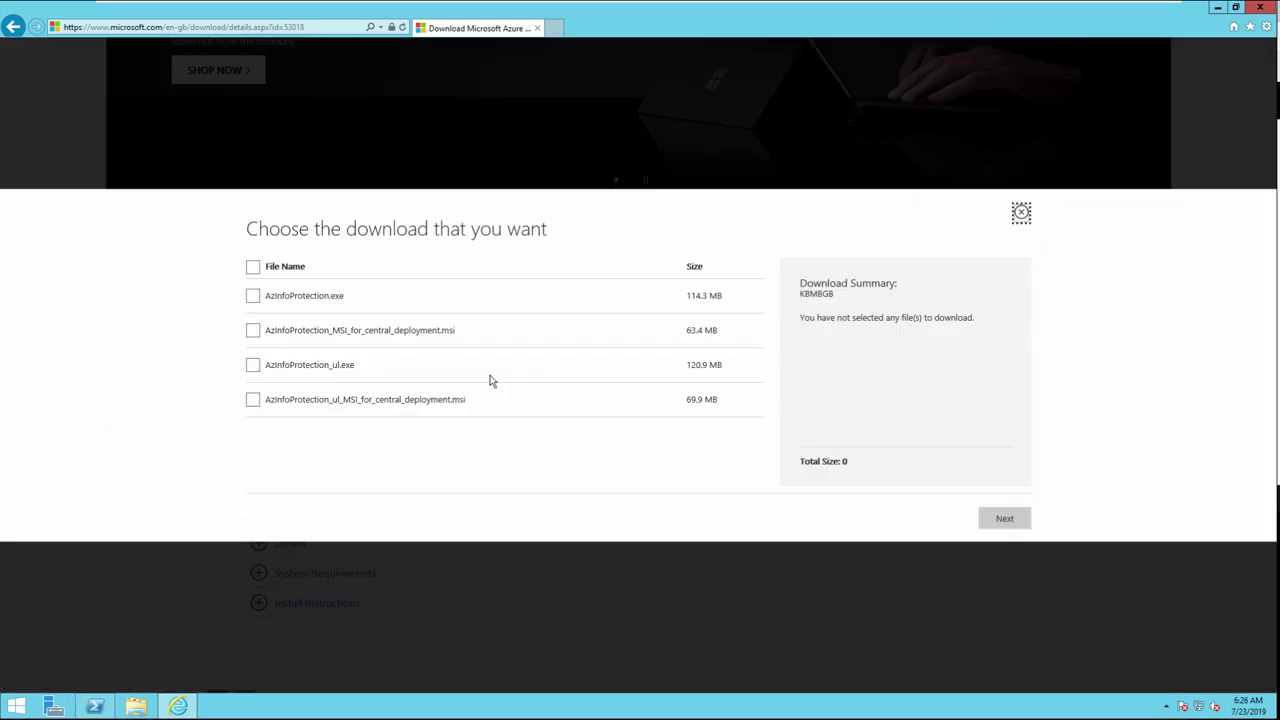
left_click(254, 296)
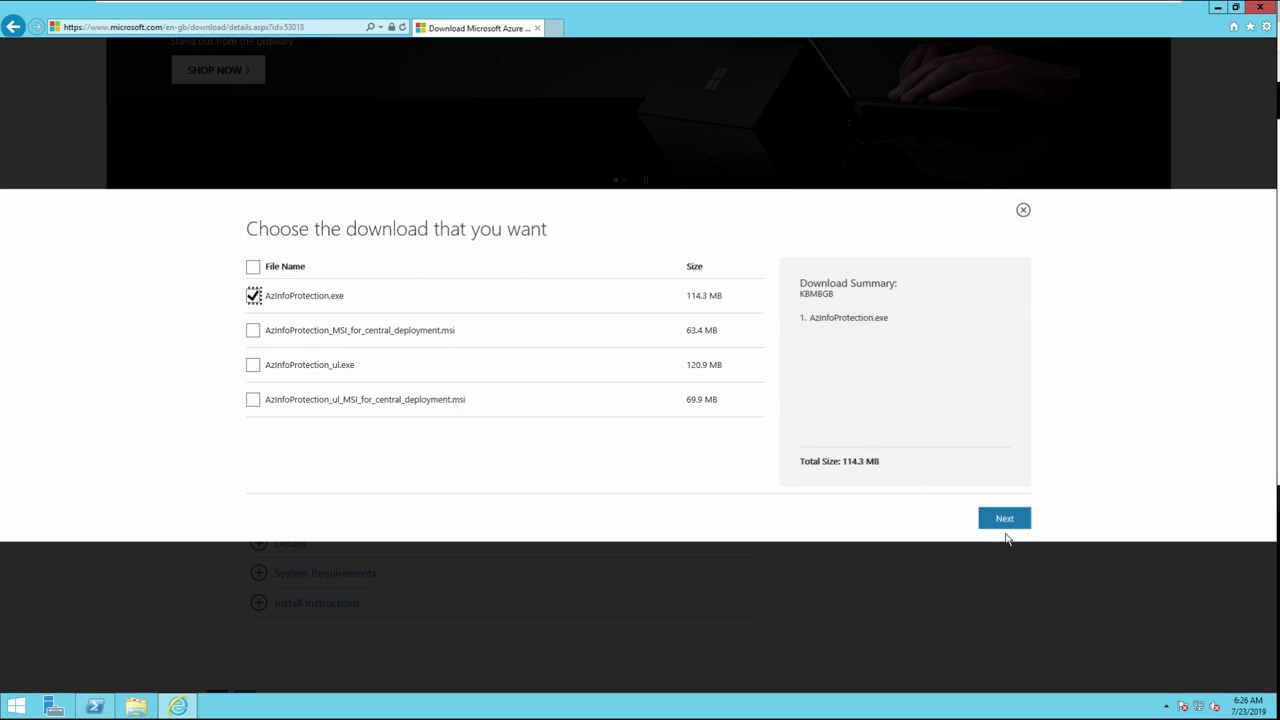
left_click(1008, 522)
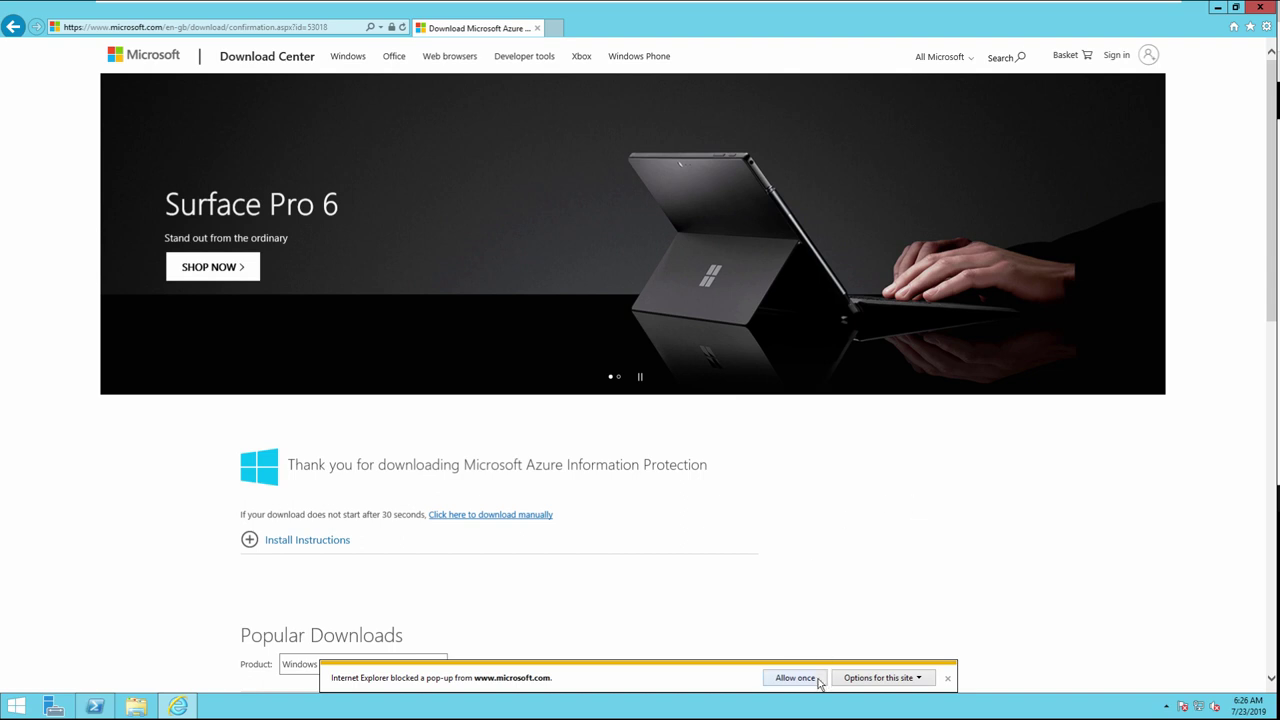
left_click(814, 683)
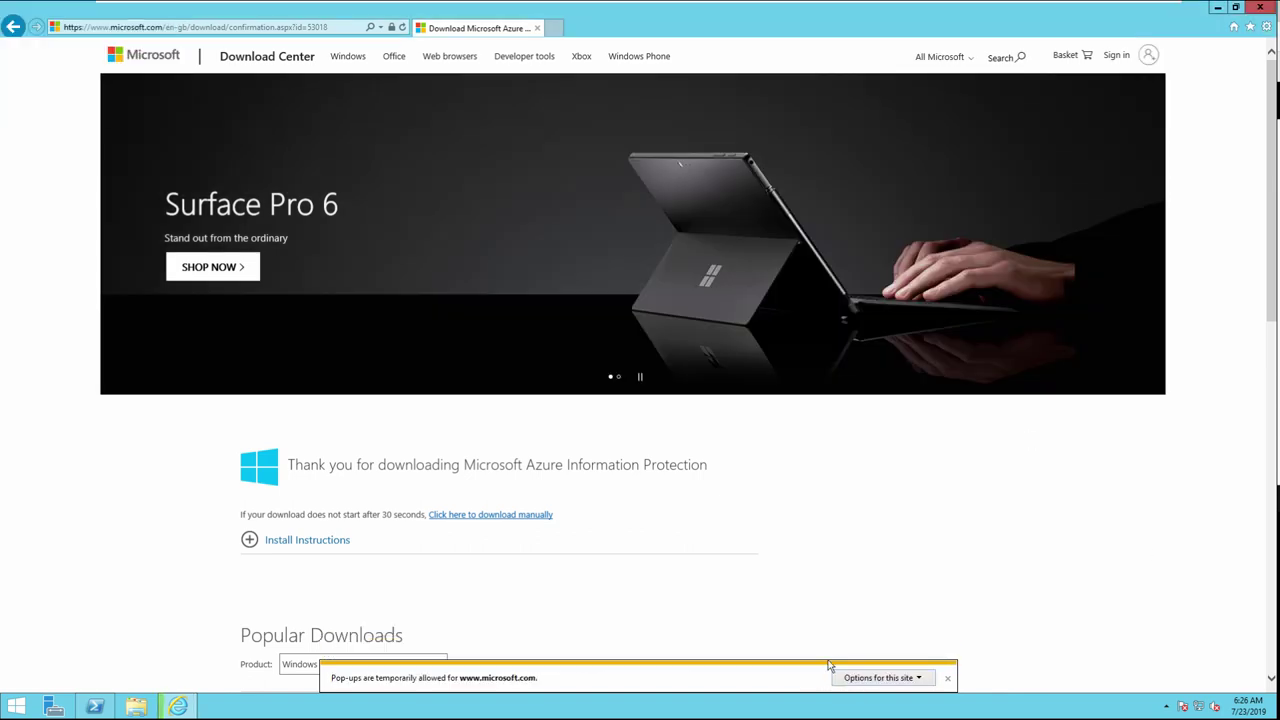
left_click(865, 680)
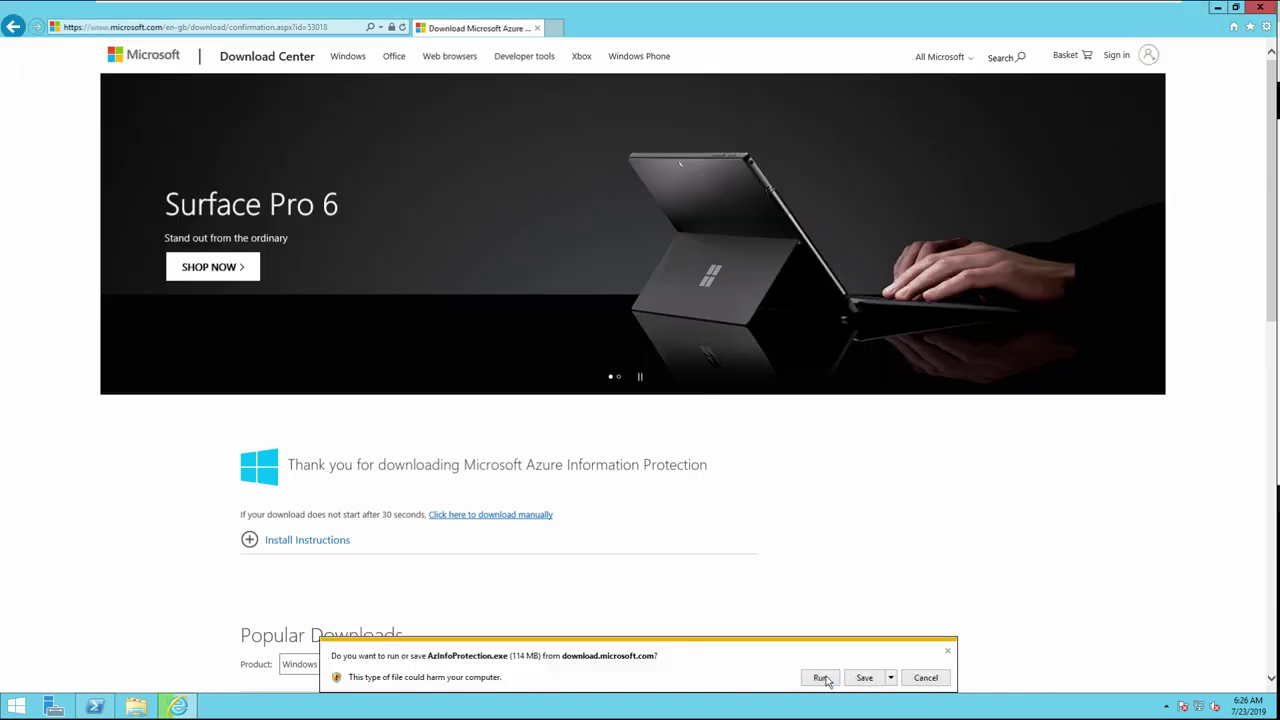
left_click(820, 678)
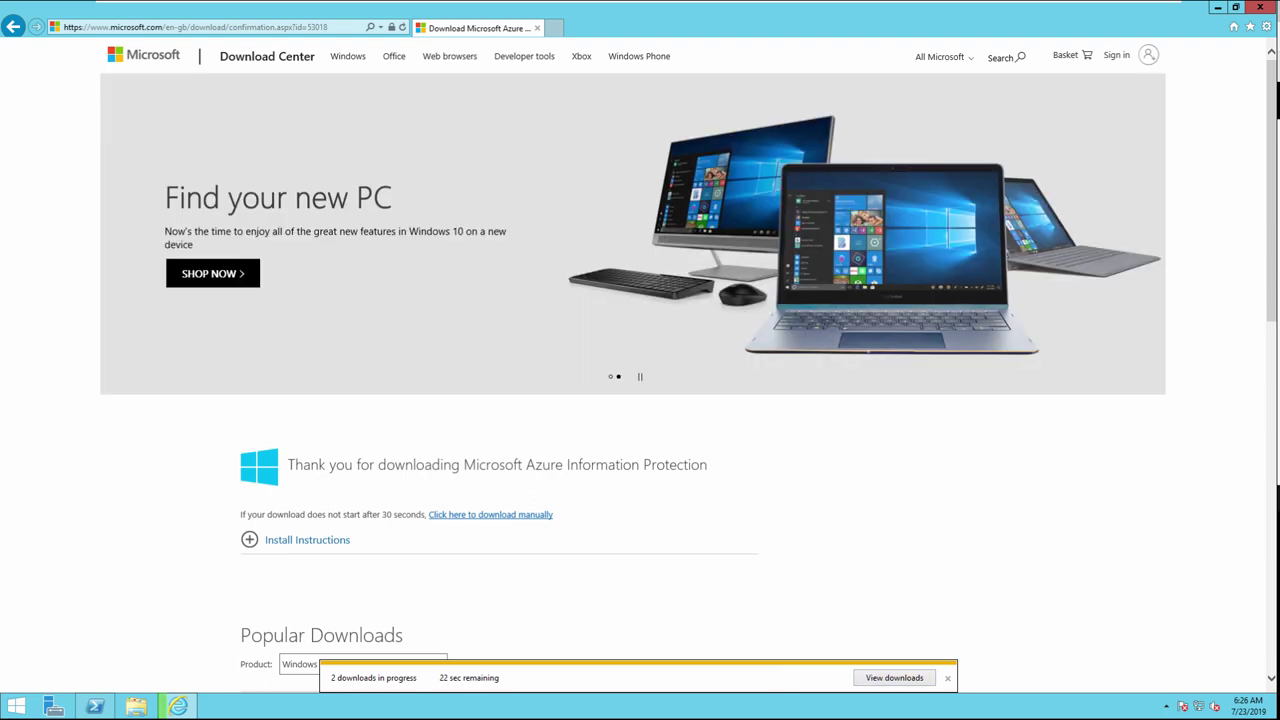
left_click(894, 678)
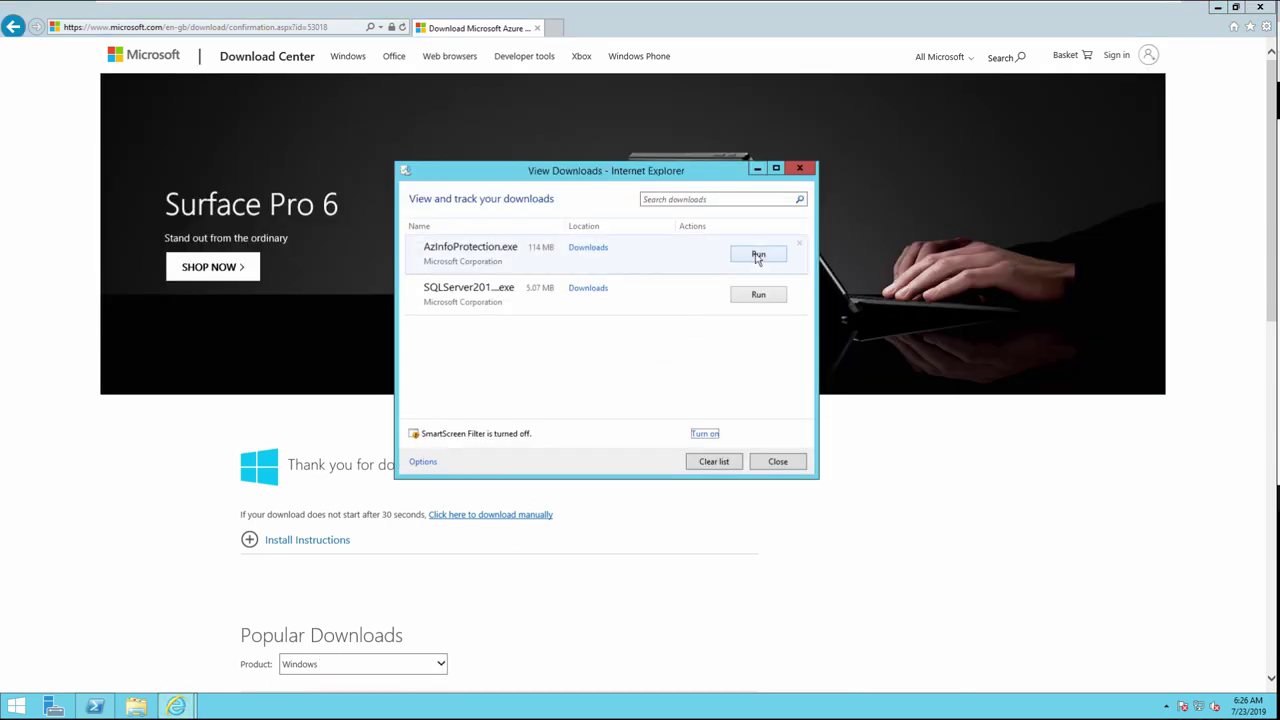
Install the AIP client from AzInfoProtection.exe, accepting the licence, then restart the server
left_click(757, 251)
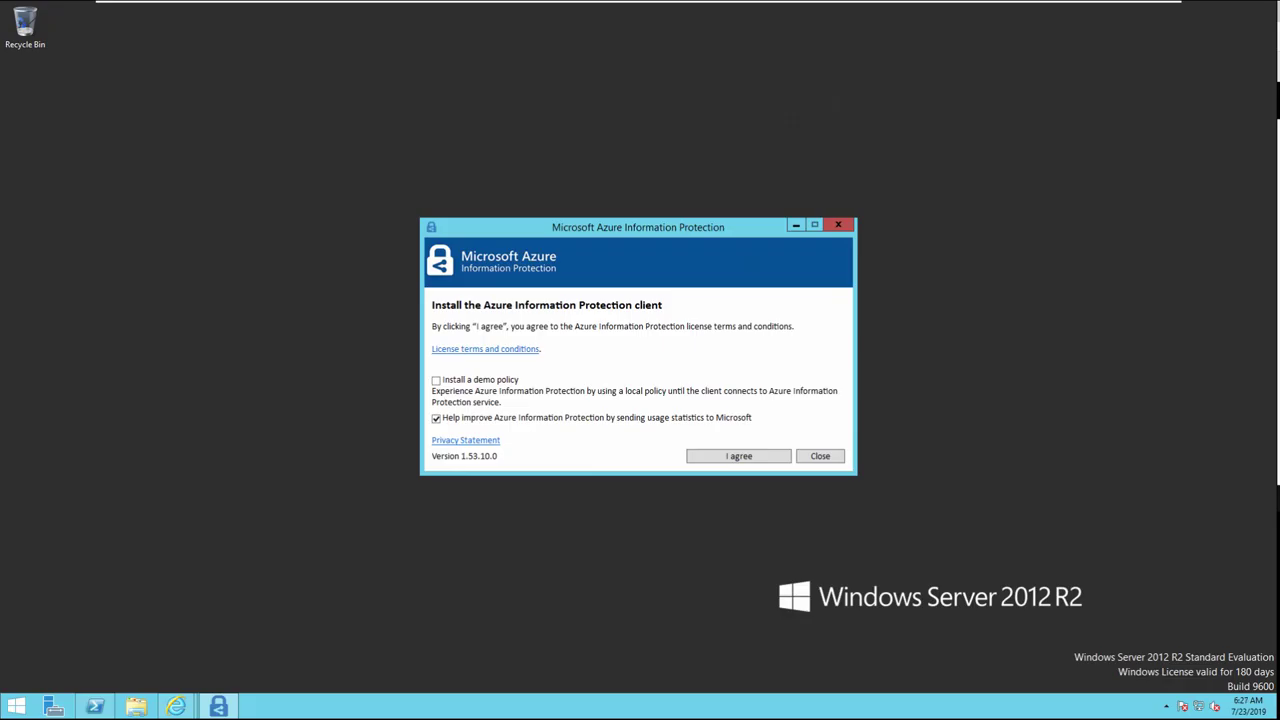
left_click(733, 456)
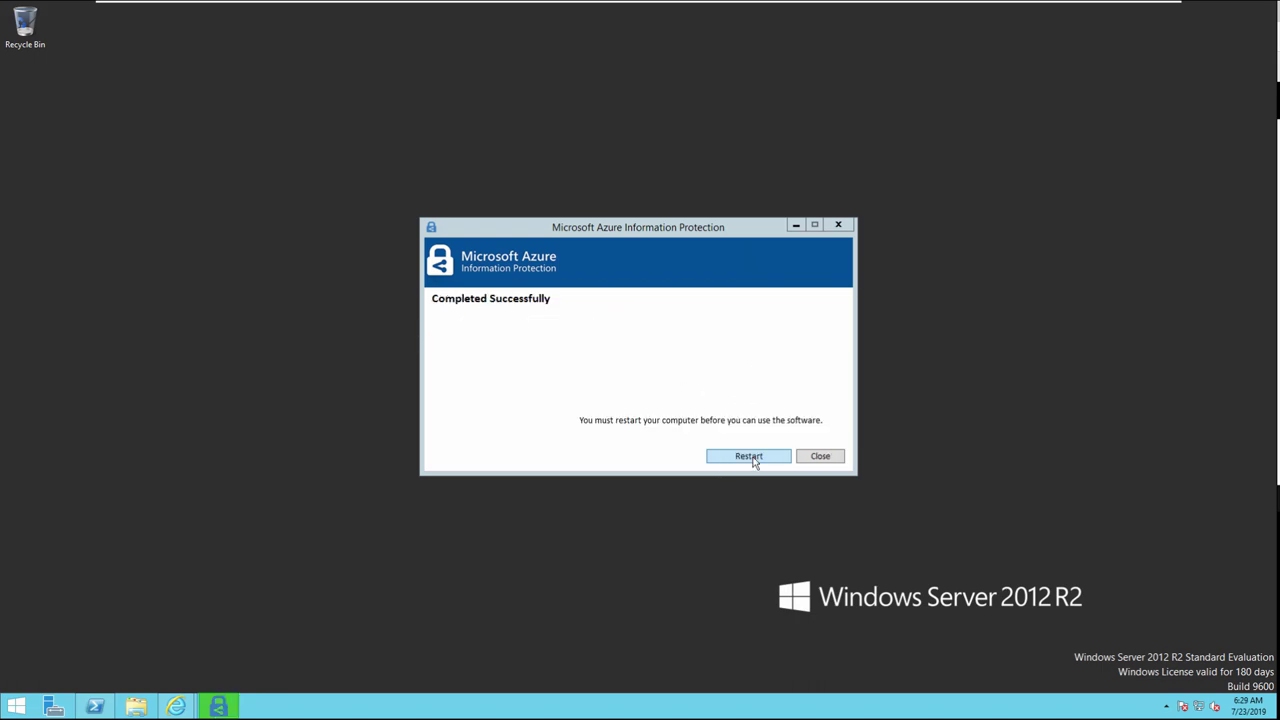
left_click(751, 457)
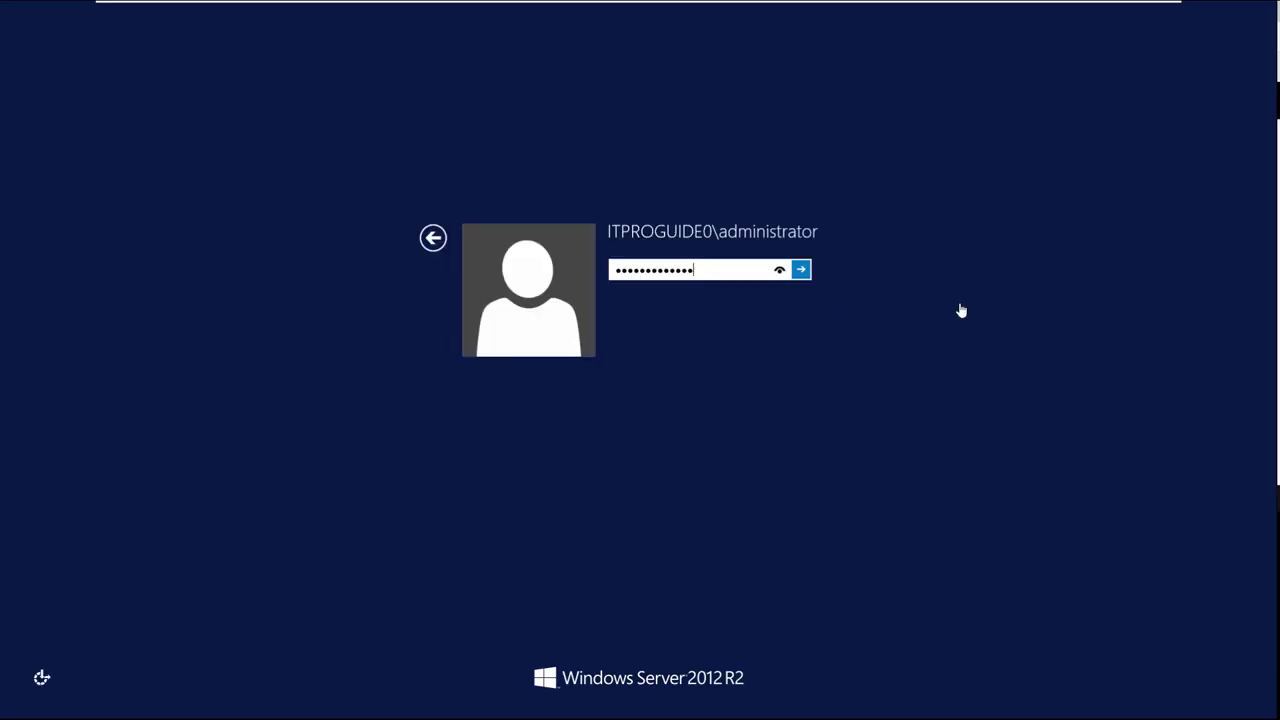
Sign back in after re-entering the administrator password, minimize Server Manager and open PowerShell
key("Return")
left_click(652, 290)
type("••••••••••")
key("Return")
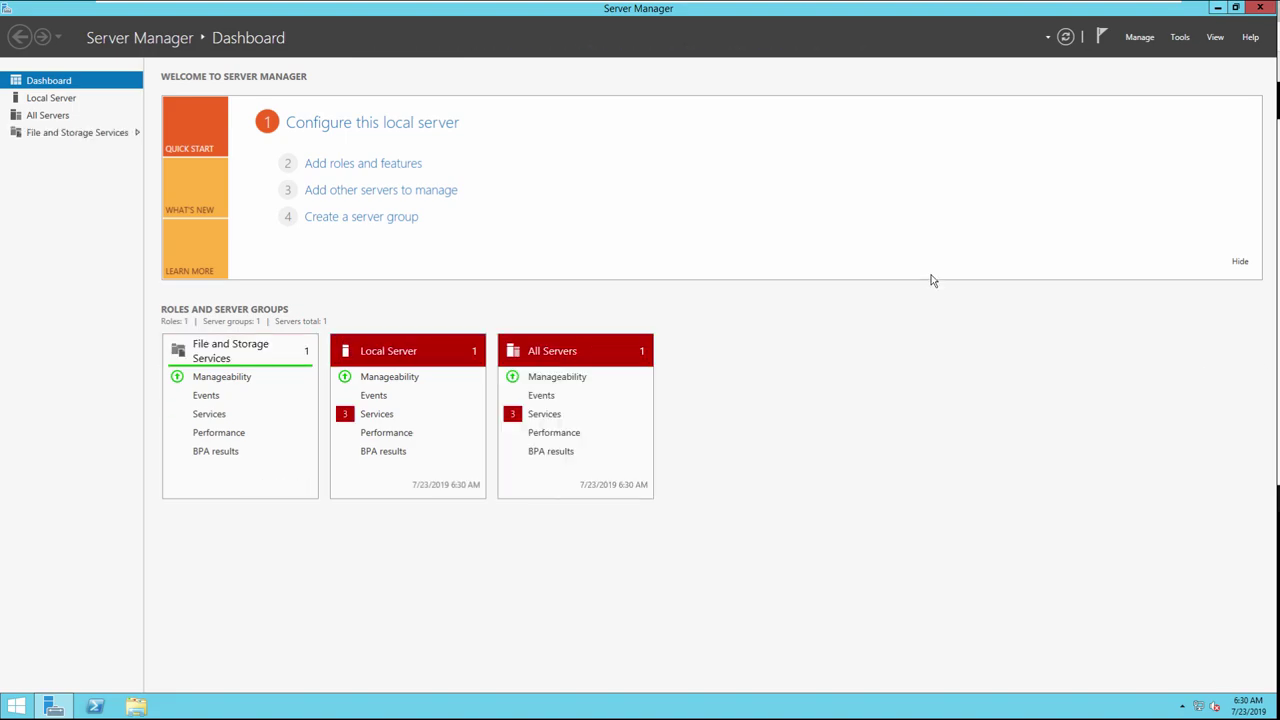
left_click(54, 706)
left_click(97, 706)
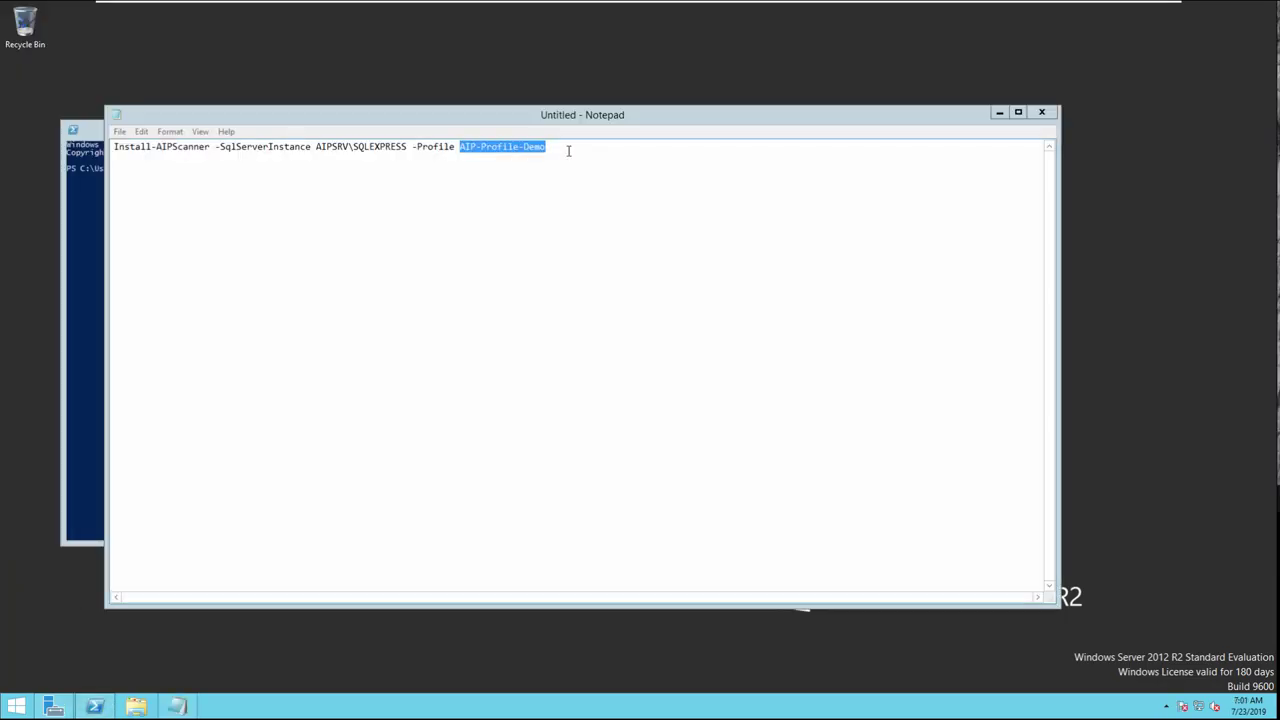
Select the entire Install-AIPScanner command line in Notepad, redoing an initial partial selection
left_click(567, 148)
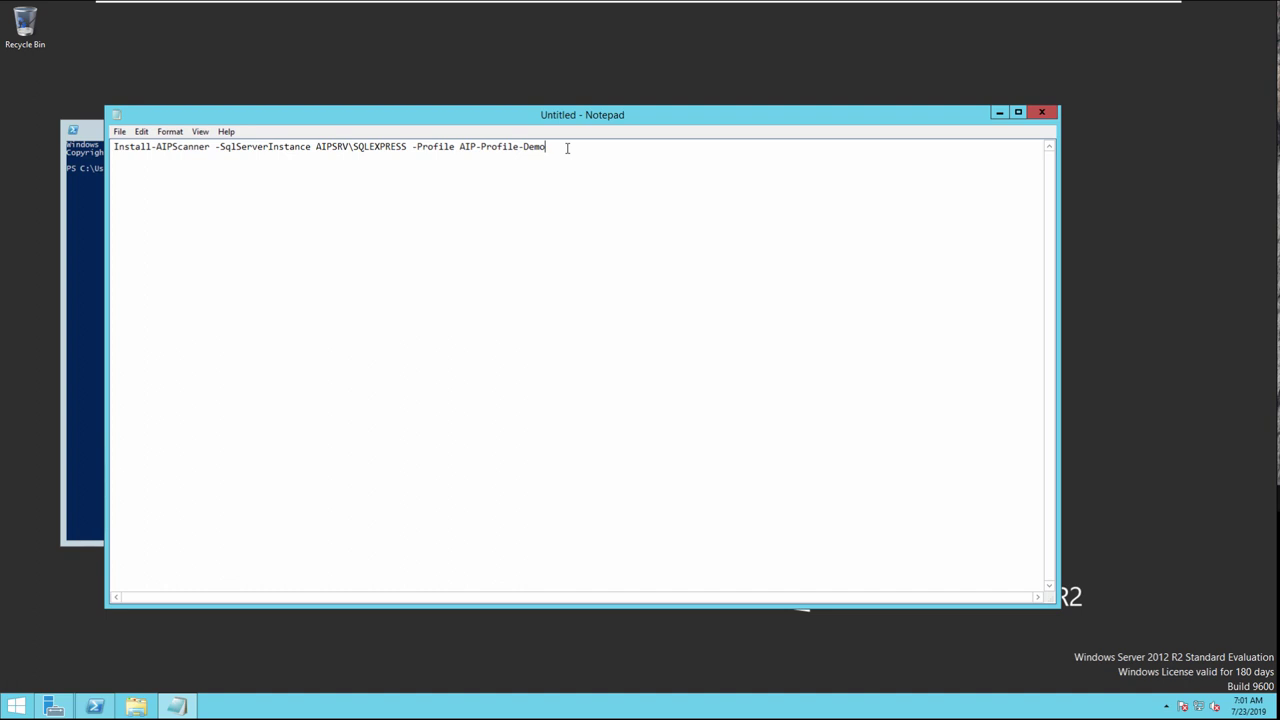
left_click_drag(546, 147, 417, 148)
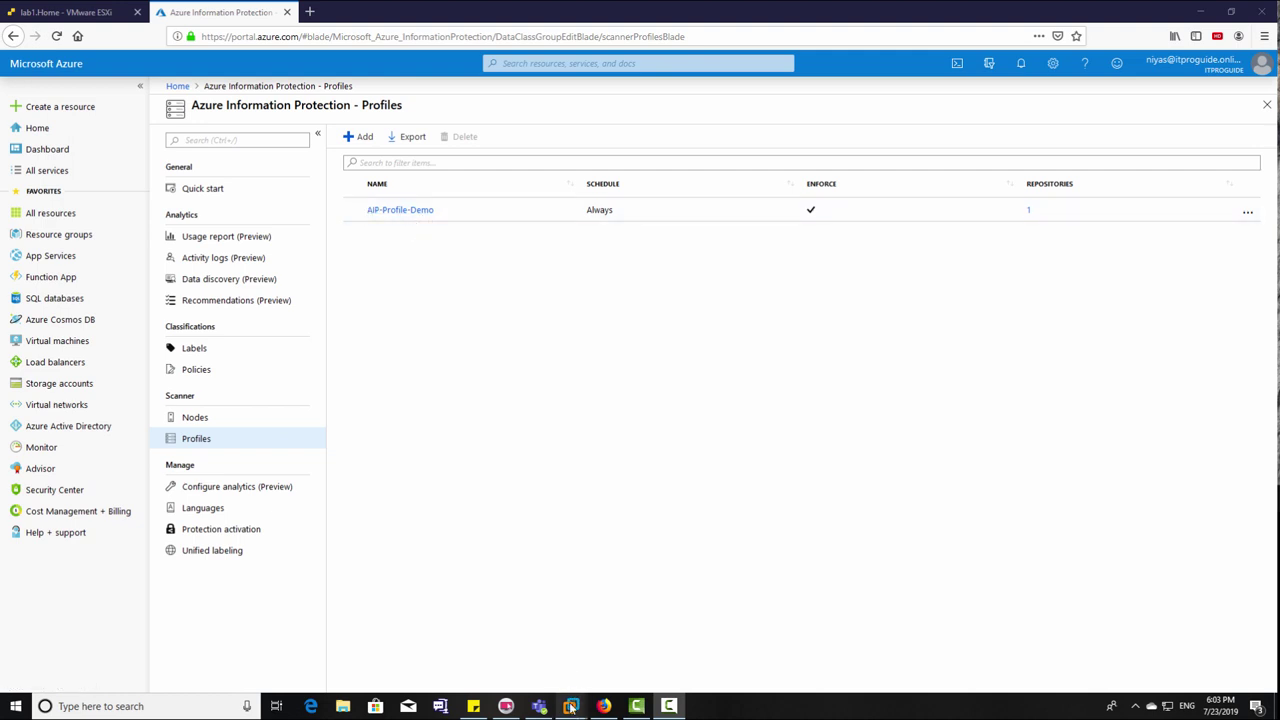
mouse_move(570, 706)
left_click(811, 650)
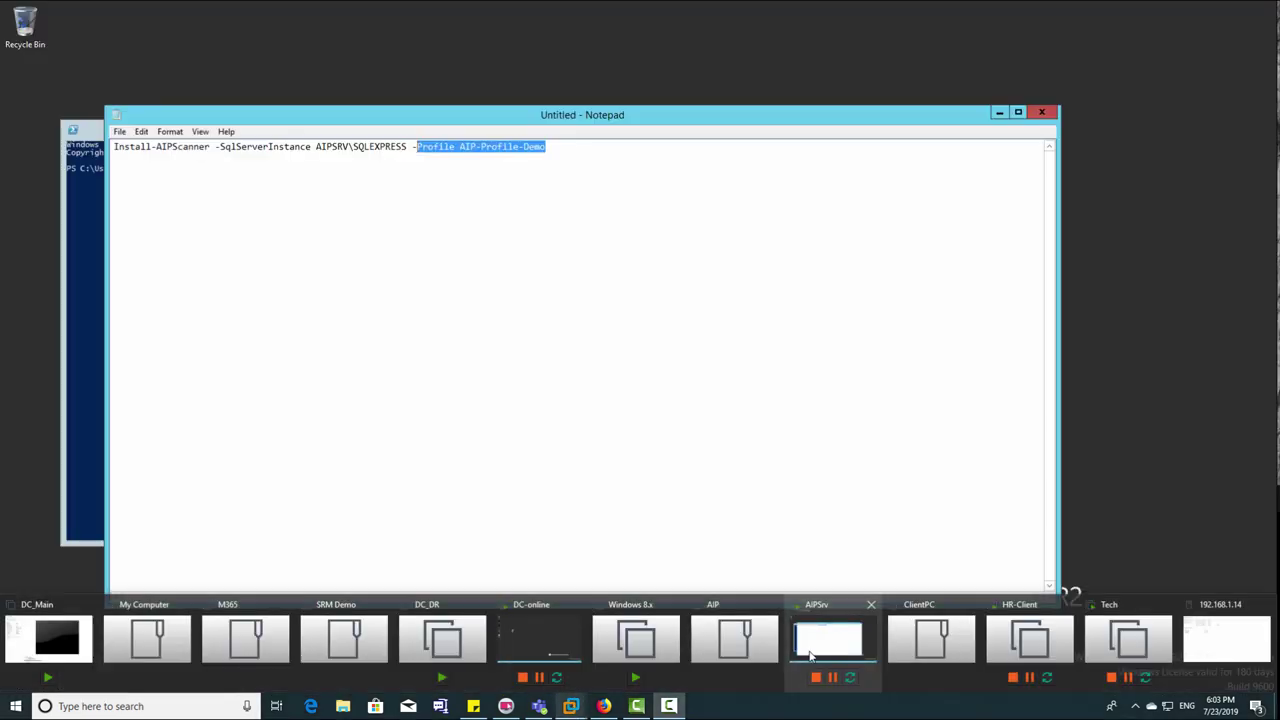
left_click(528, 362)
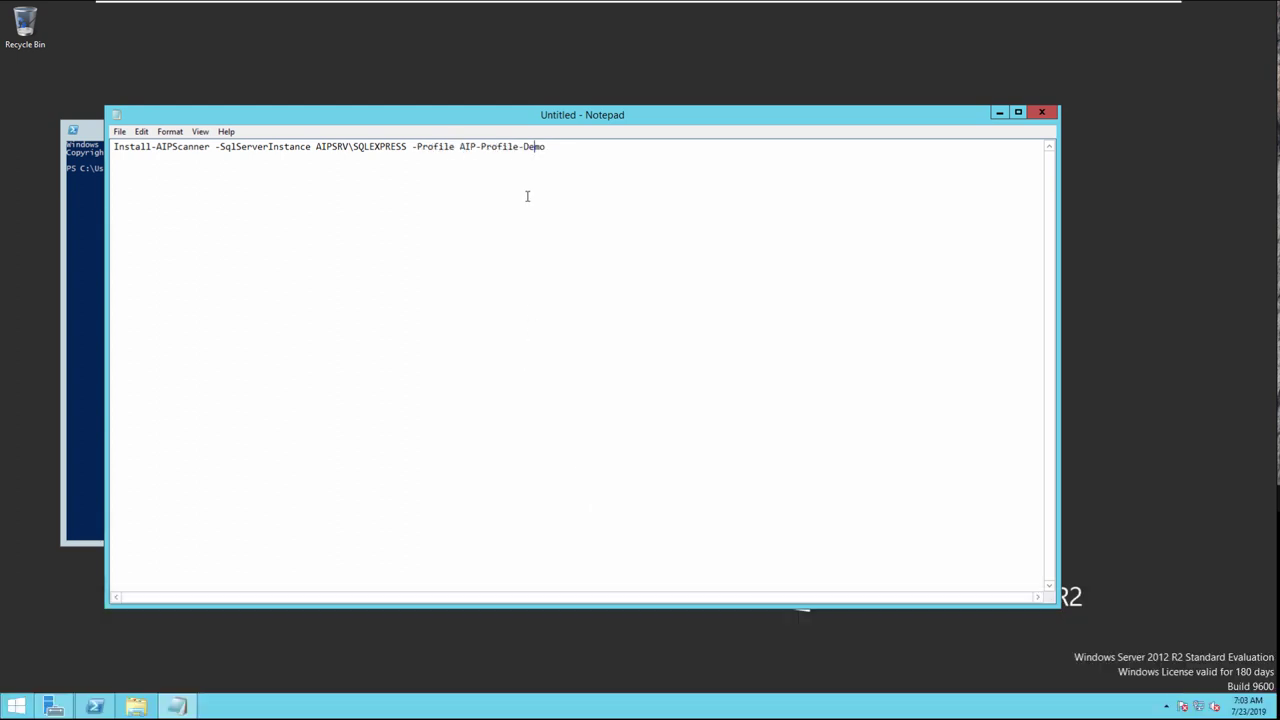
left_click_drag(550, 148, 114, 149)
key("super+c")
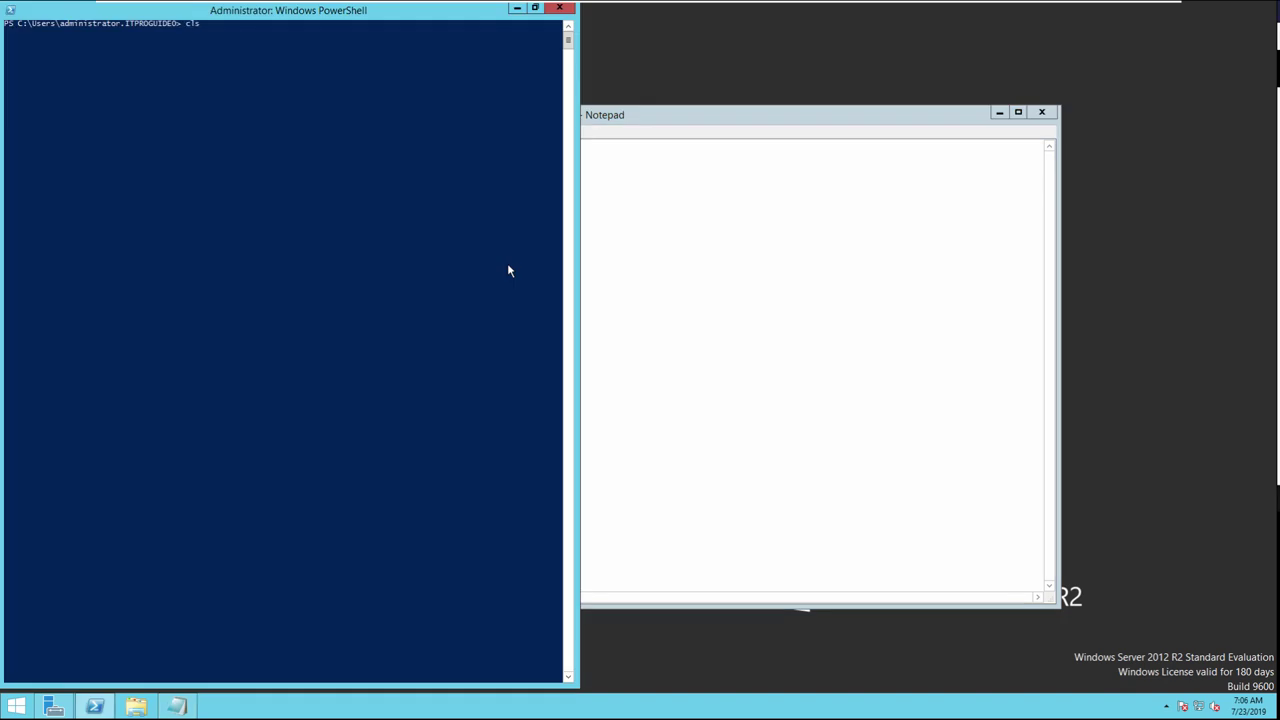
Paste and run Install-AIPScanner, supplying the administrator account user name and password when prompted
key("Return")
right_click(507, 263)
key("Return")
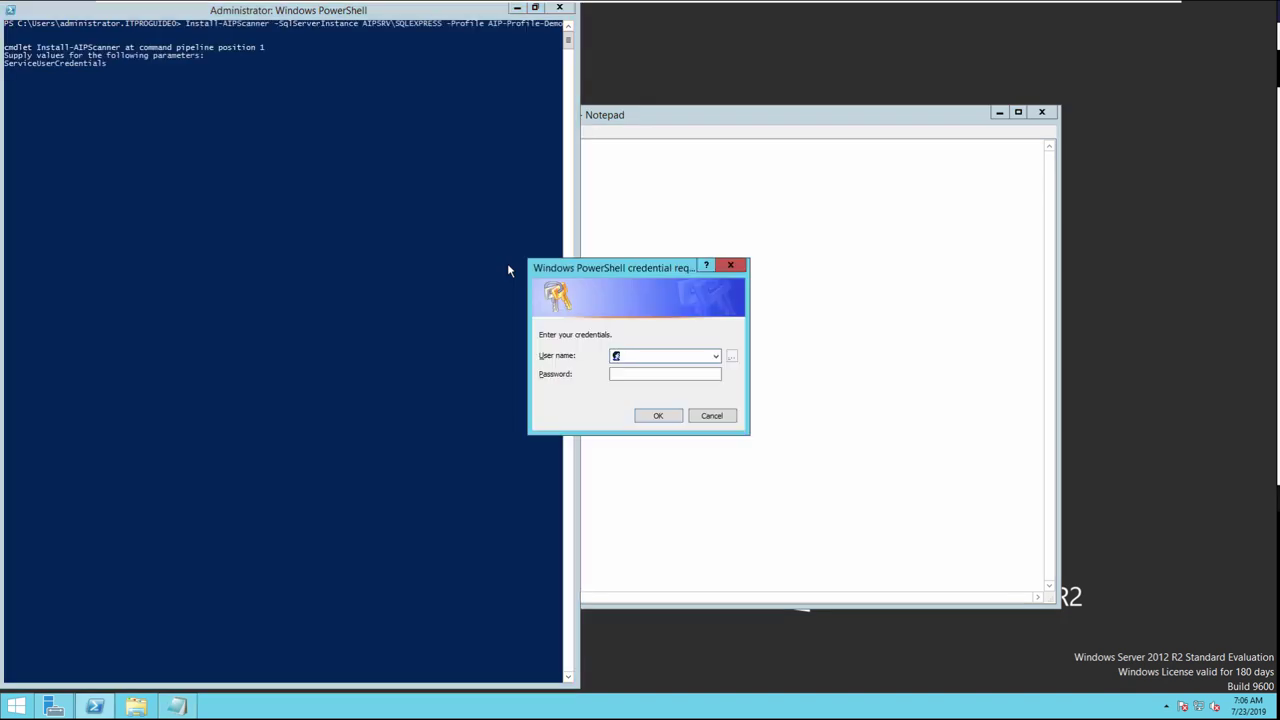
type("it")
key("BackSpace")
key("BackSpace")
type("itproguide0\\administrator")
key("Tab")
type("••••••••••")
key("Return")
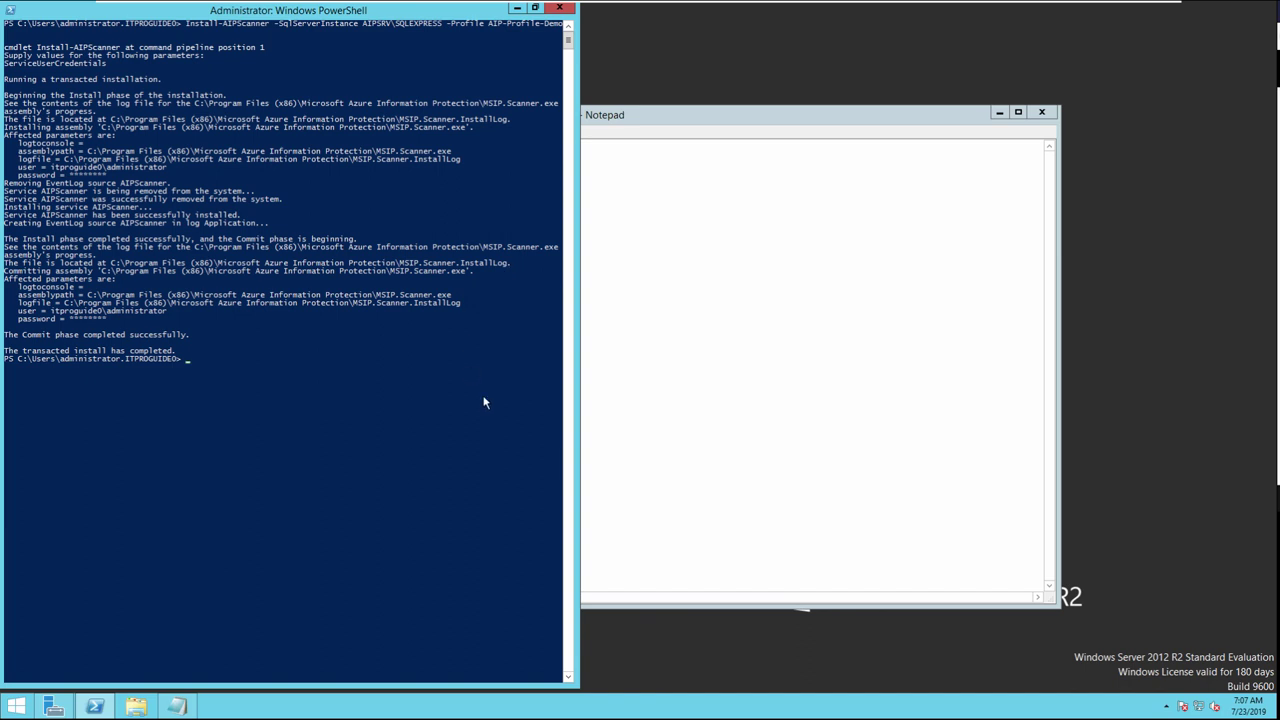
Open Services maximized, select the Azure Information Protection Scanner service and widen the Name column
left_click(17, 708)
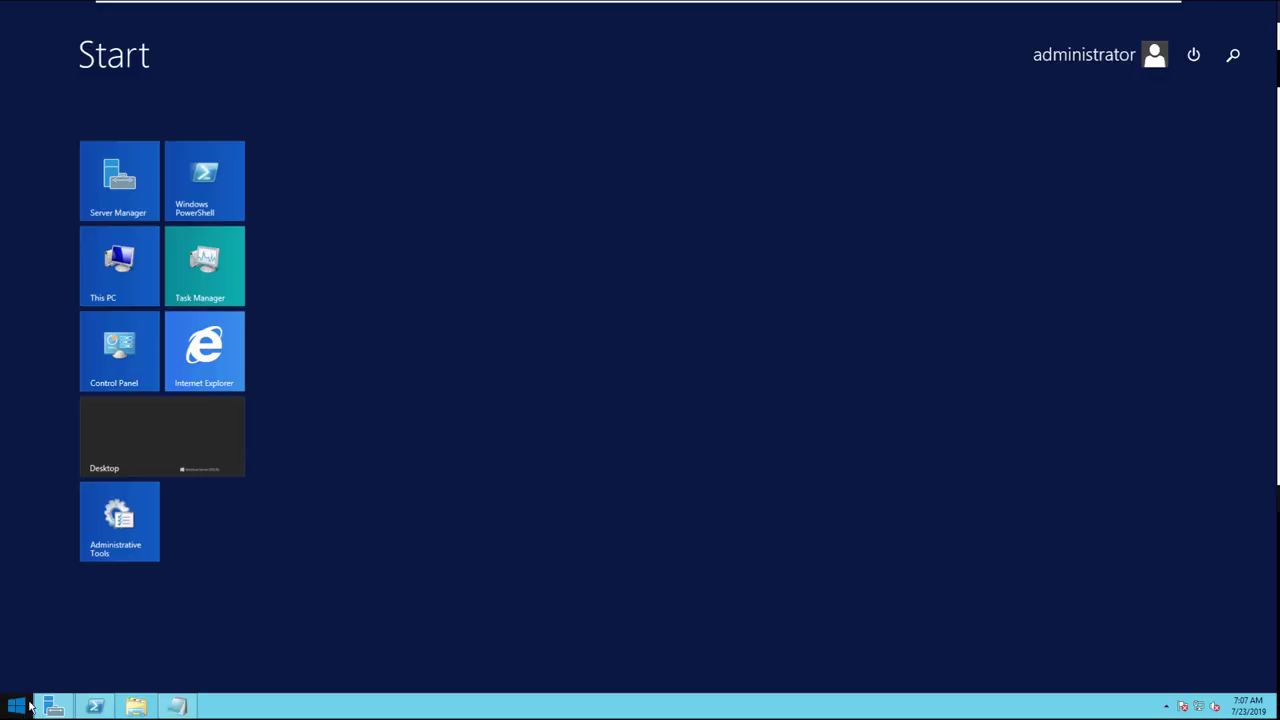
left_click(145, 515)
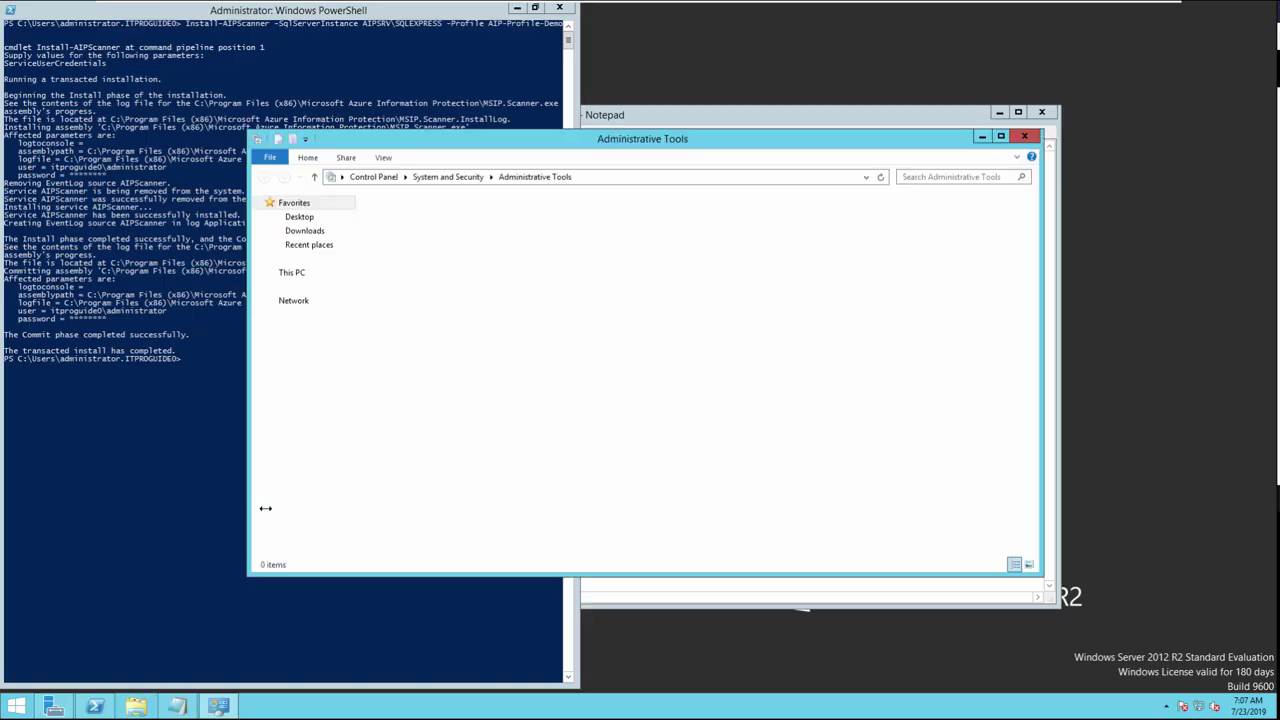
double_click(389, 400)
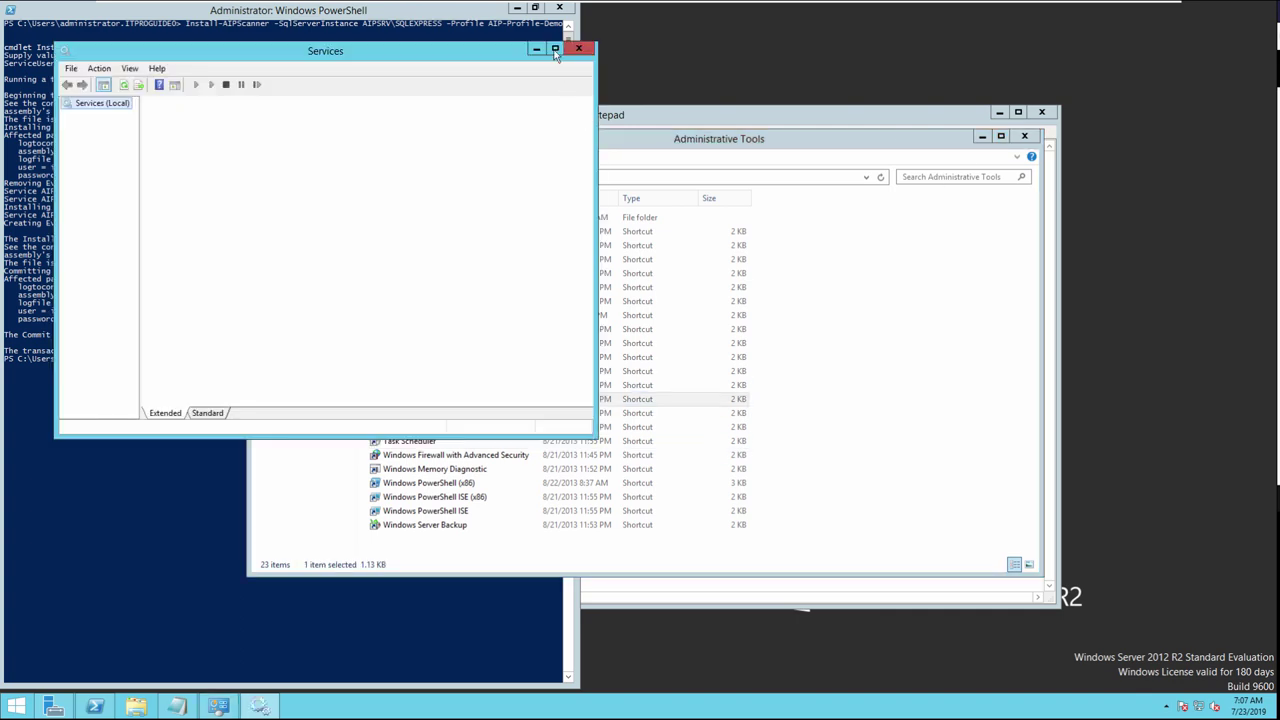
left_click(555, 48)
left_click(363, 343)
key("Home")
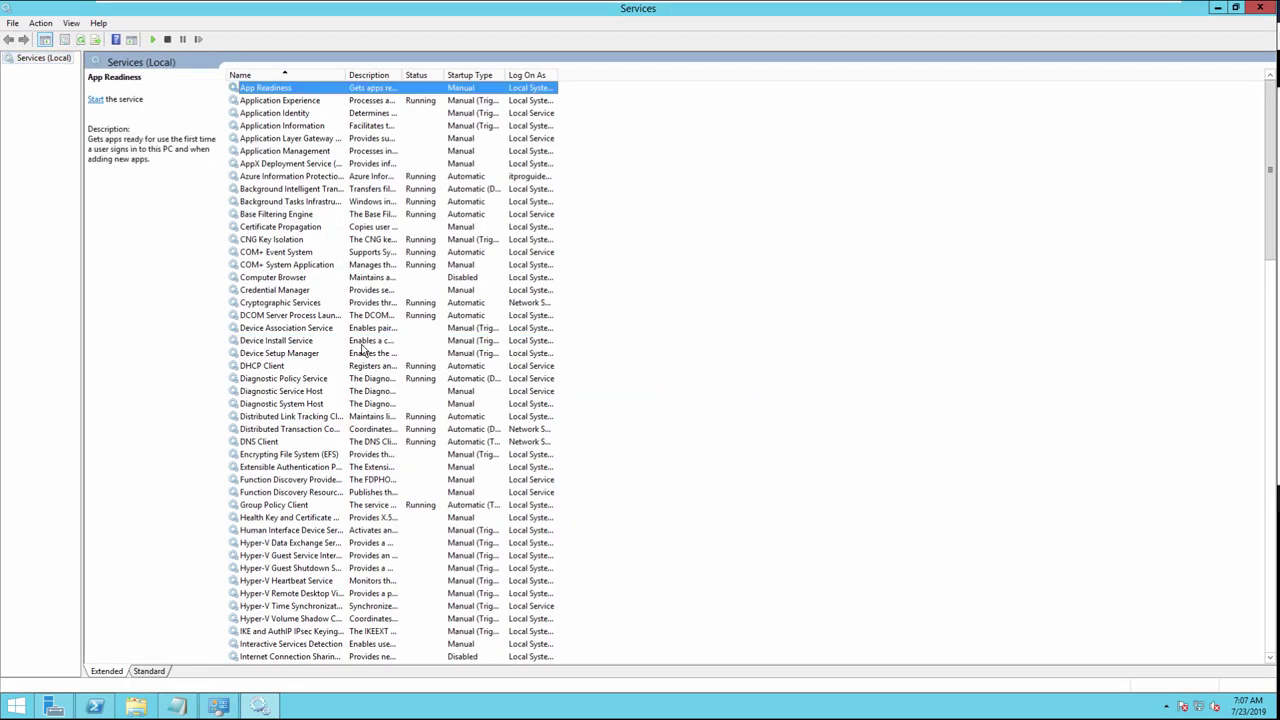
key("Down")
key("Down")
key("Down")
key("Down")
key("Down")
key("Down")
key("Down")
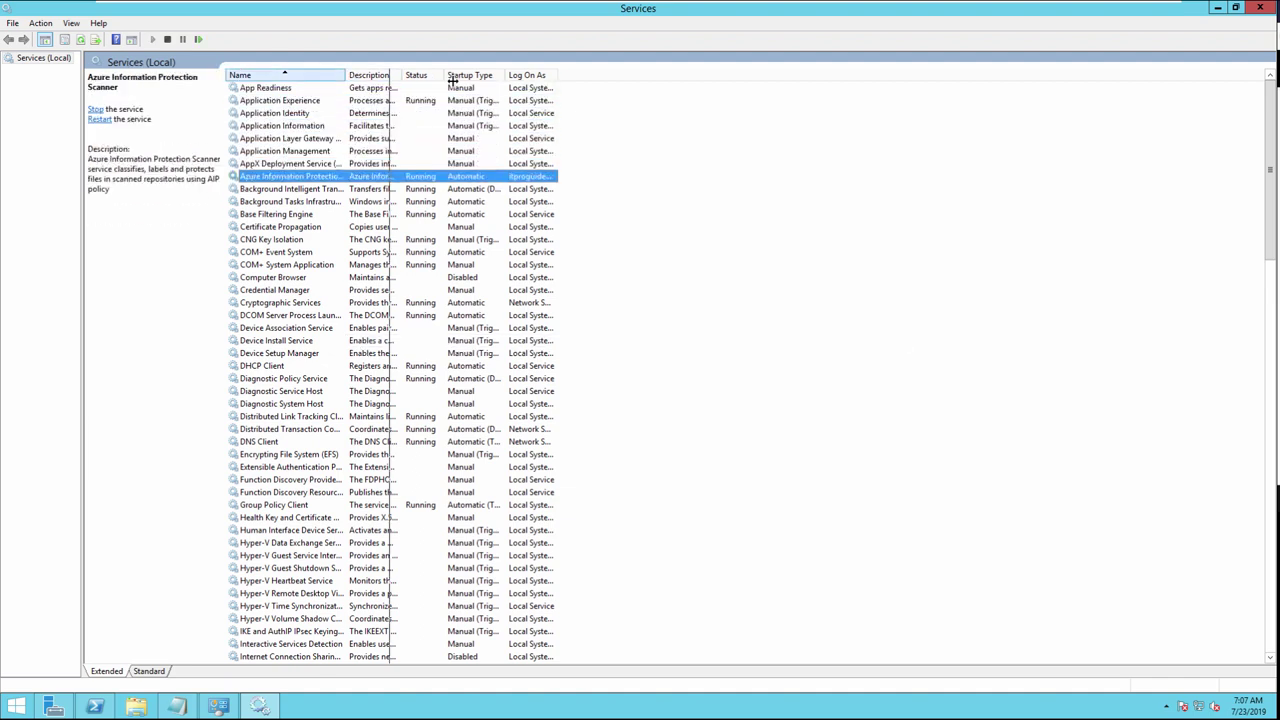
left_click_drag(345, 75, 453, 77)
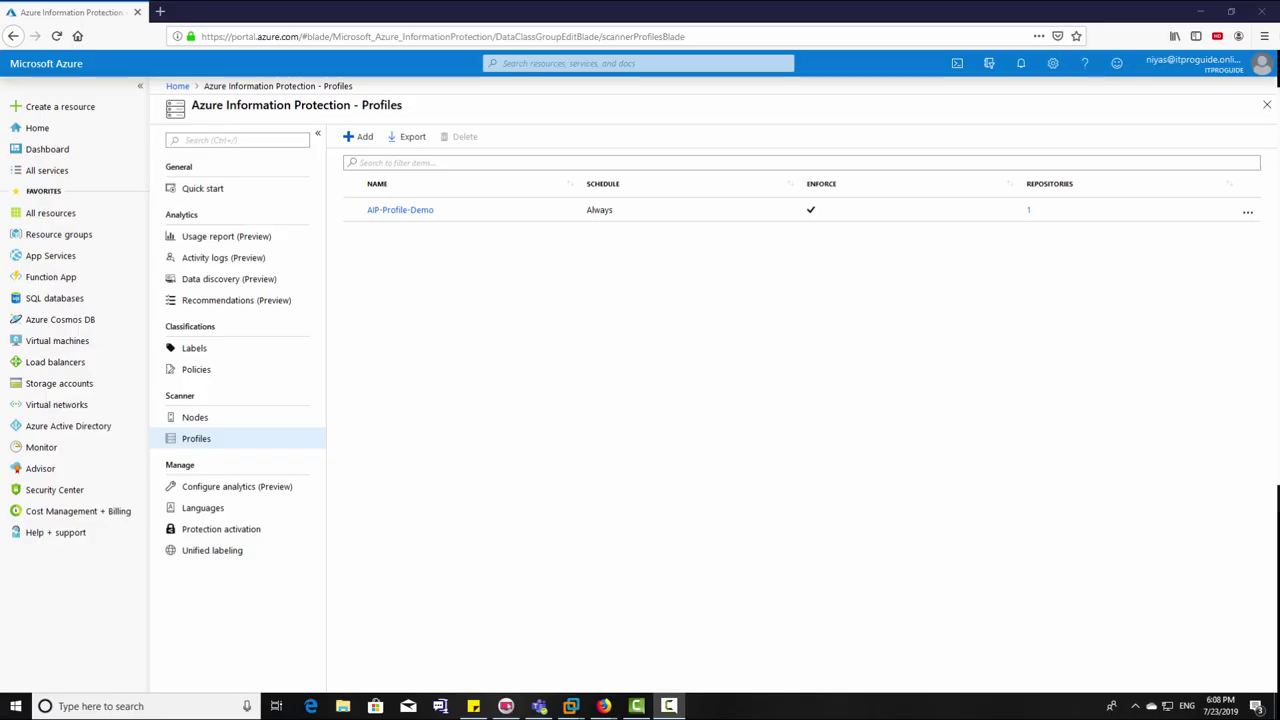
Search the portal for App registrations and start a new legacy application registration
left_click(60, 131)
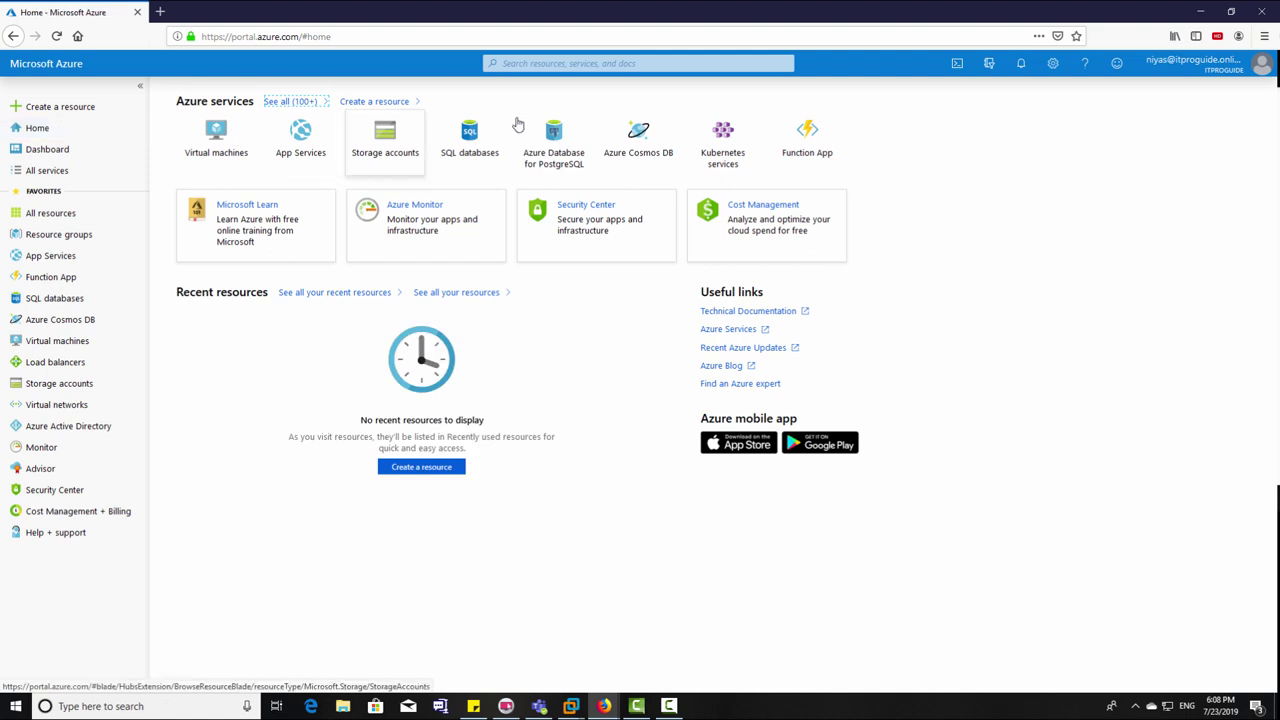
left_click(512, 65)
type("App re")
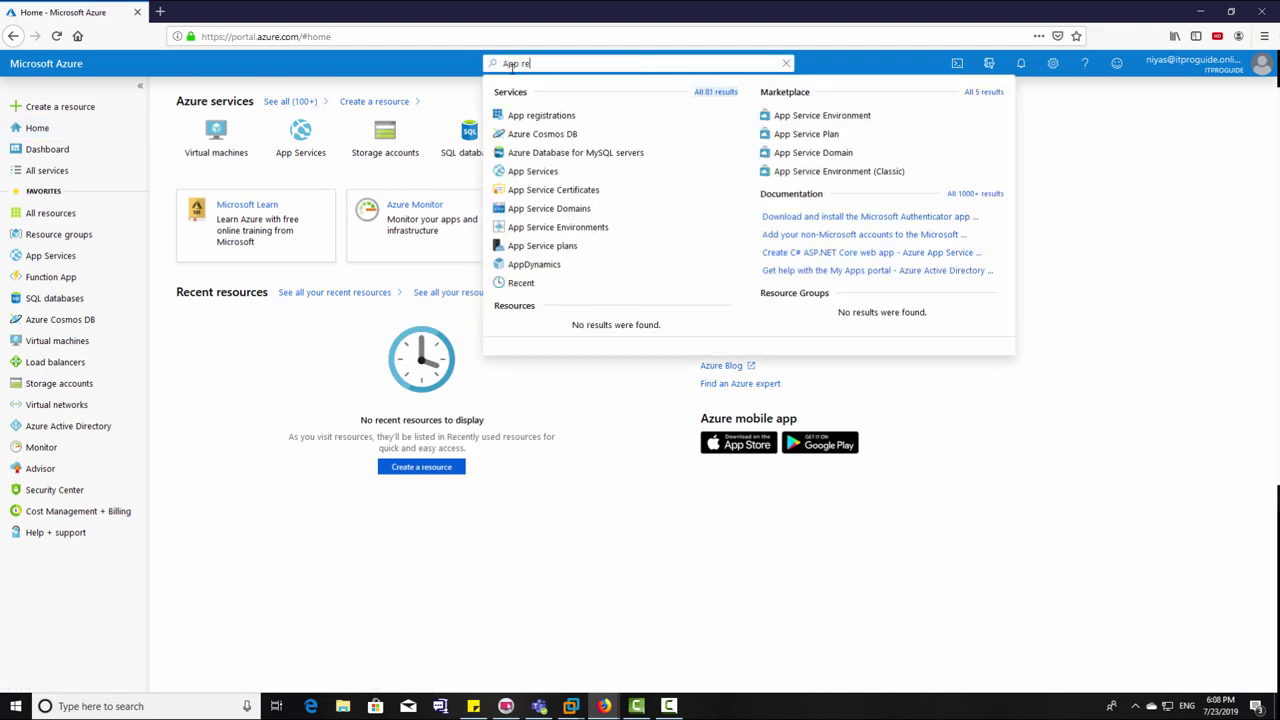
left_click(530, 117)
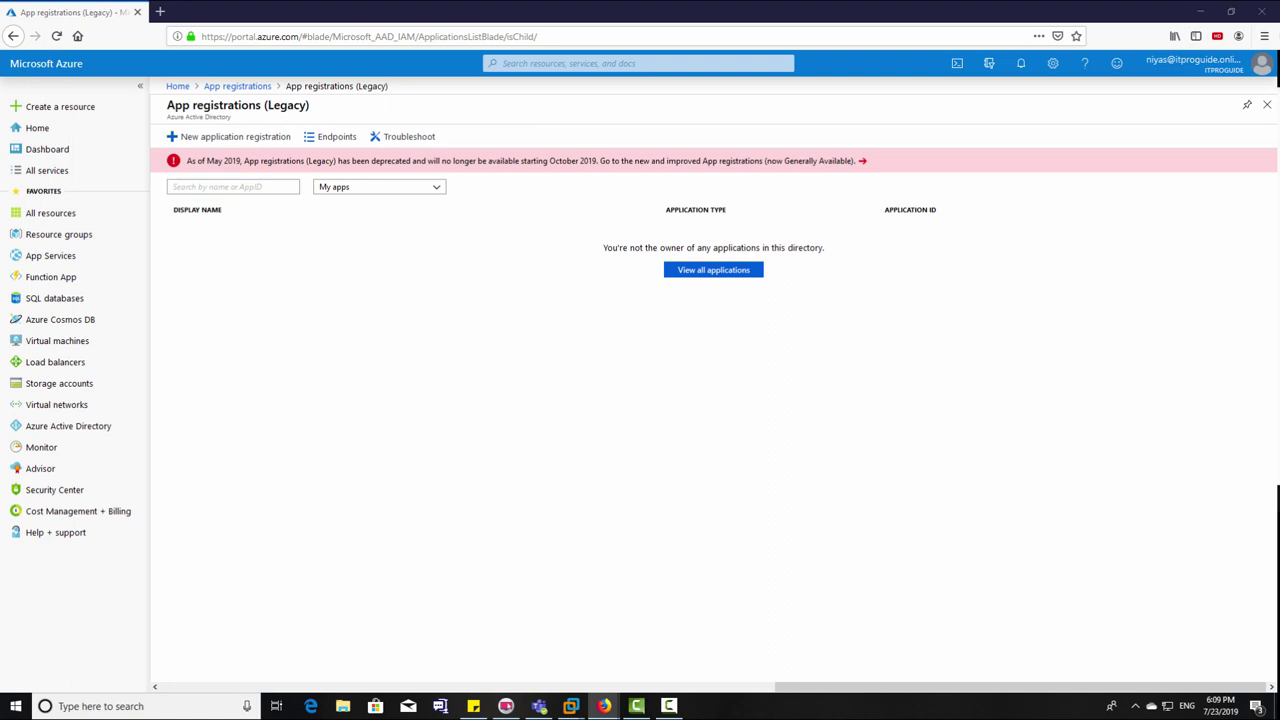
left_click(235, 140)
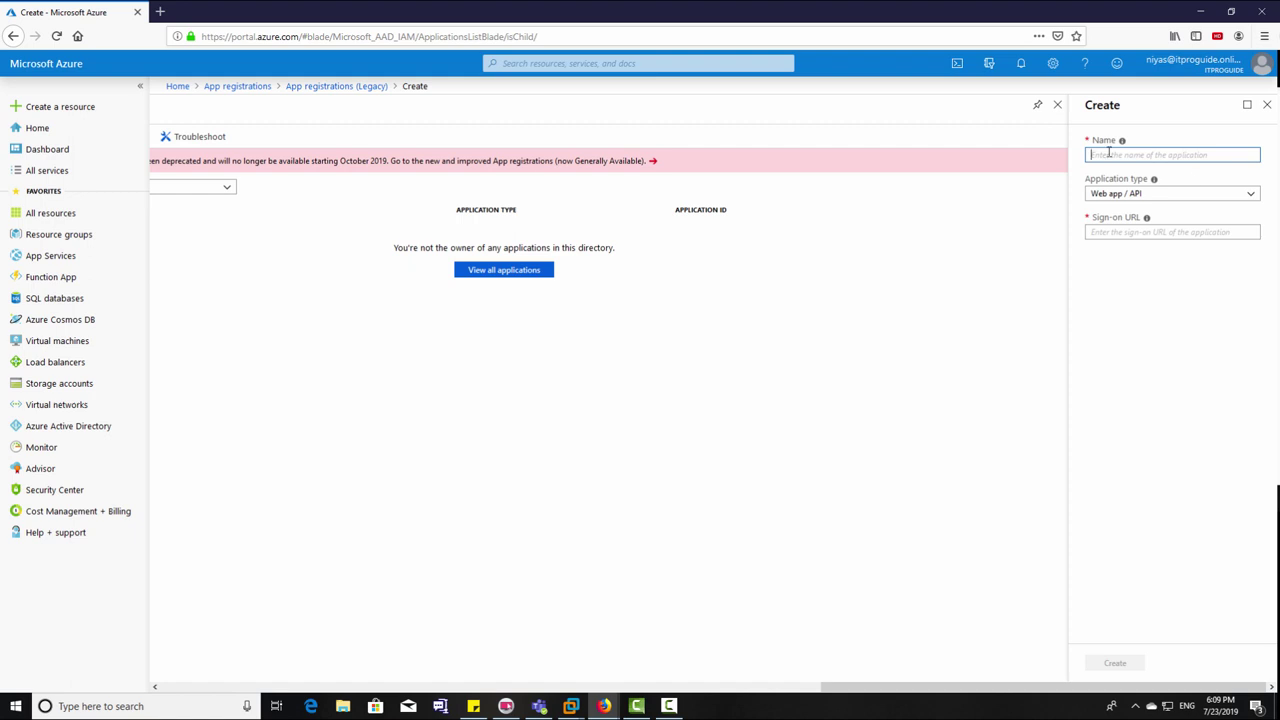
type("AIPapp")
left_click(1130, 230)
type("http://localhost")
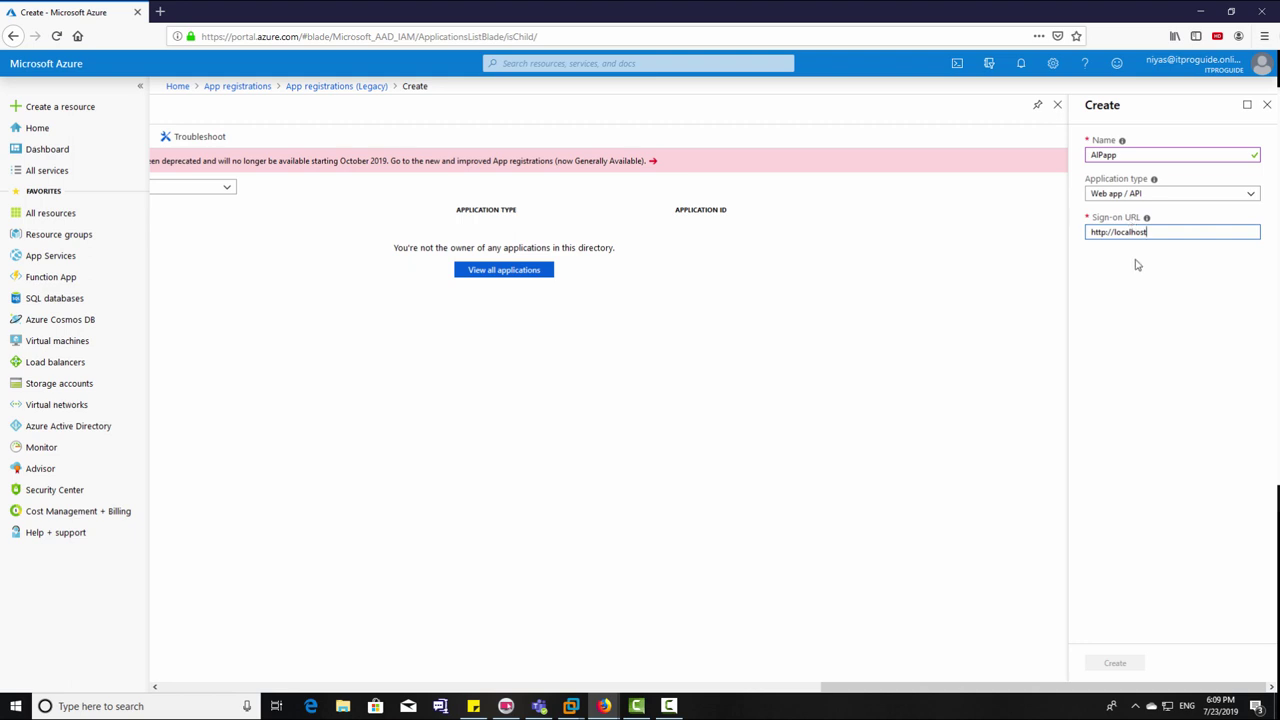
left_click(1137, 266)
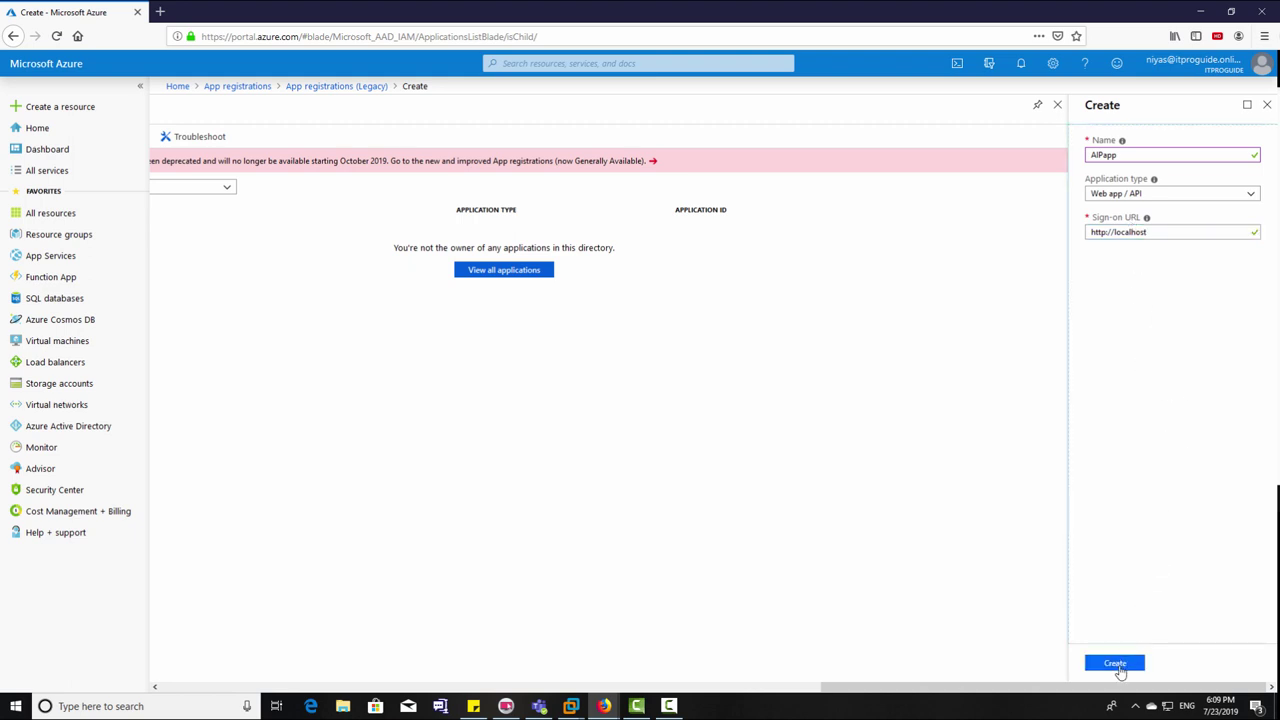
left_click(1117, 664)
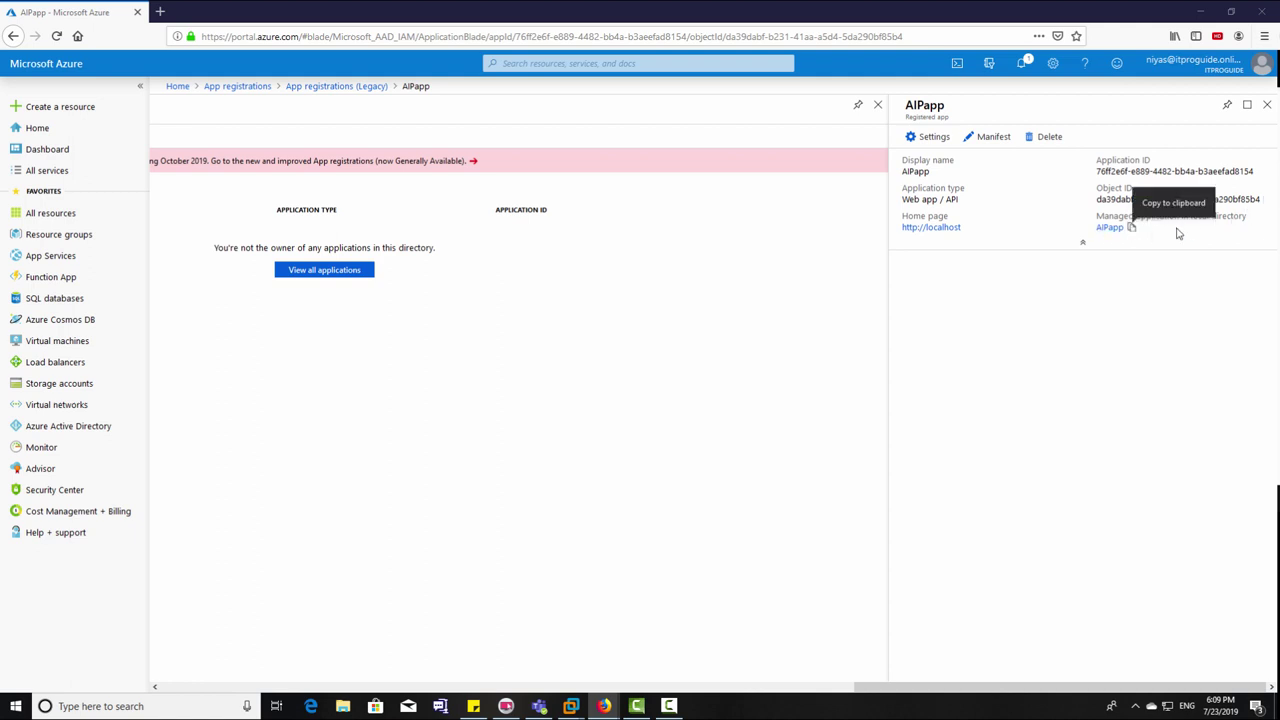
Copy AIPapp's properties, including application and object IDs, into a new Notepad note
left_click_drag(1097, 229, 900, 154)
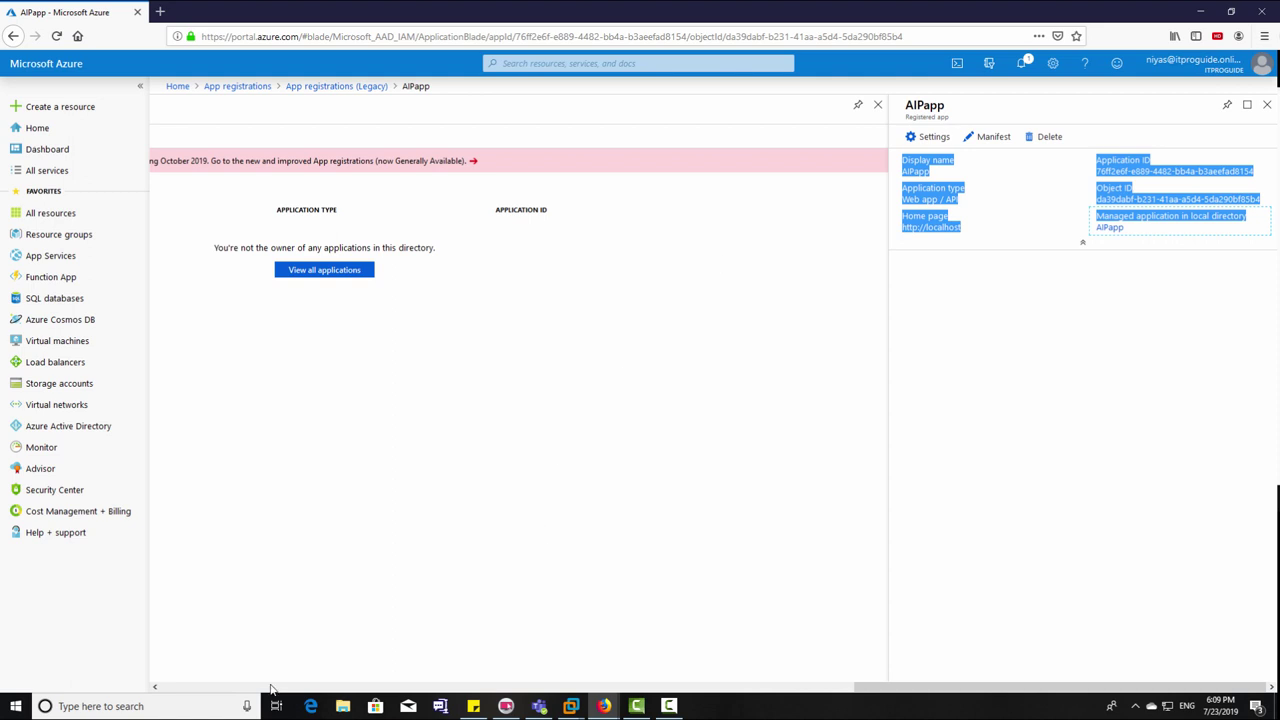
key("super")
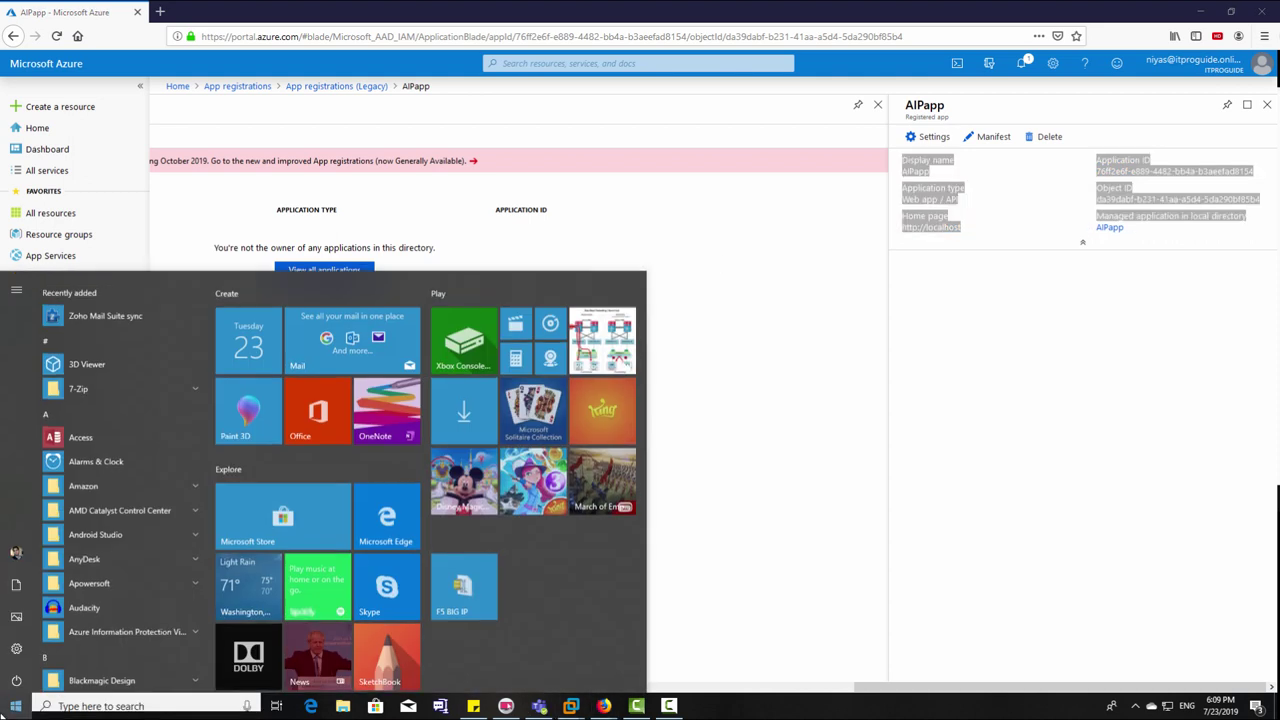
type("note")
key("Return")
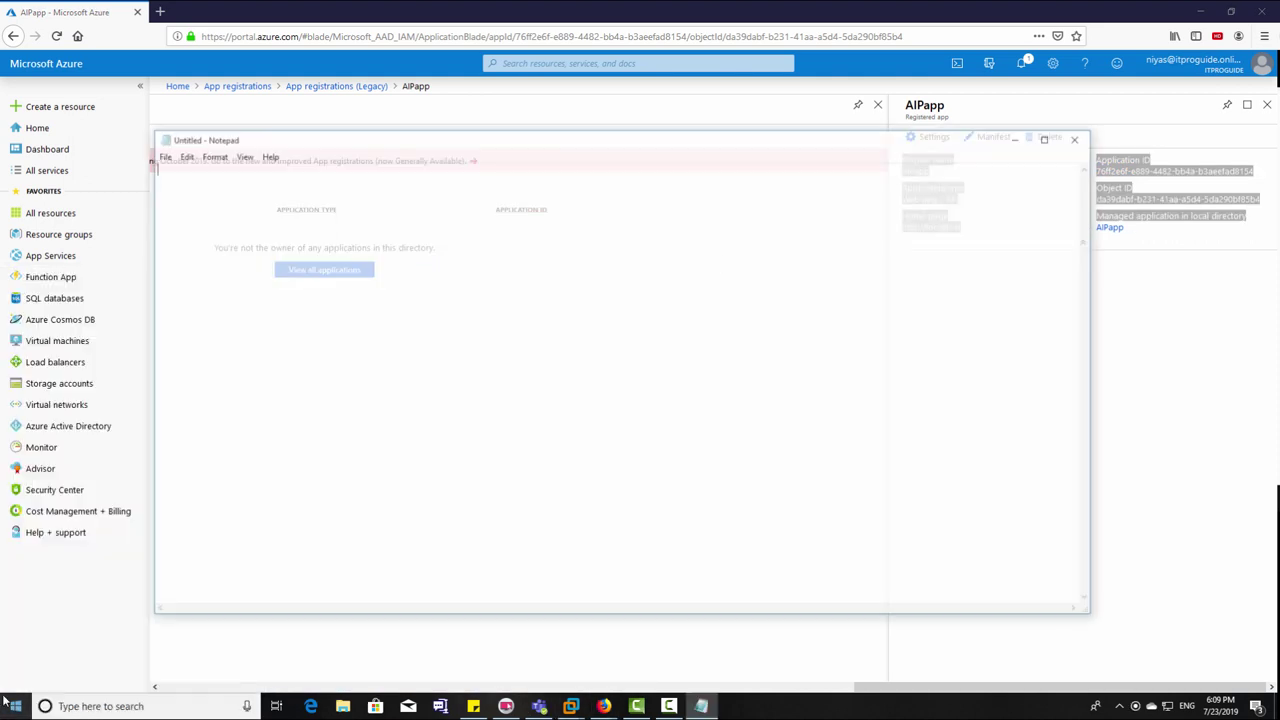
type("Display name AIPapp Ctrl-C to copy Copy to clipboard Application type Web app / API Home page http://localhost Application ID 76ff2e6f-e889-4482-bb4a-b3aeefad8154 Ctrl-C to copy Copy to clipboard Object ID da39dabf-b231-41aa-a5d4-5da290bf85b4 Ctrl-C to copy Copy to clipboard Managed application in local directory Ctrl-C to copy Copy to clipboard")
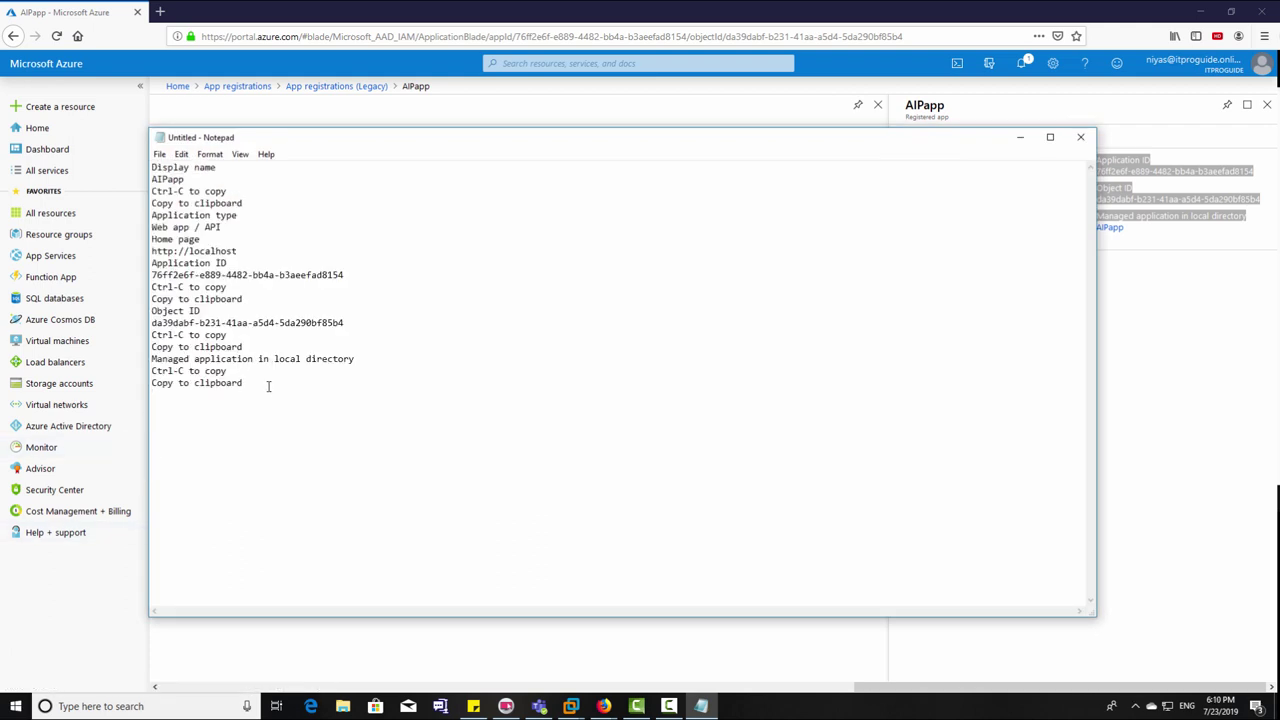
left_click(1020, 137)
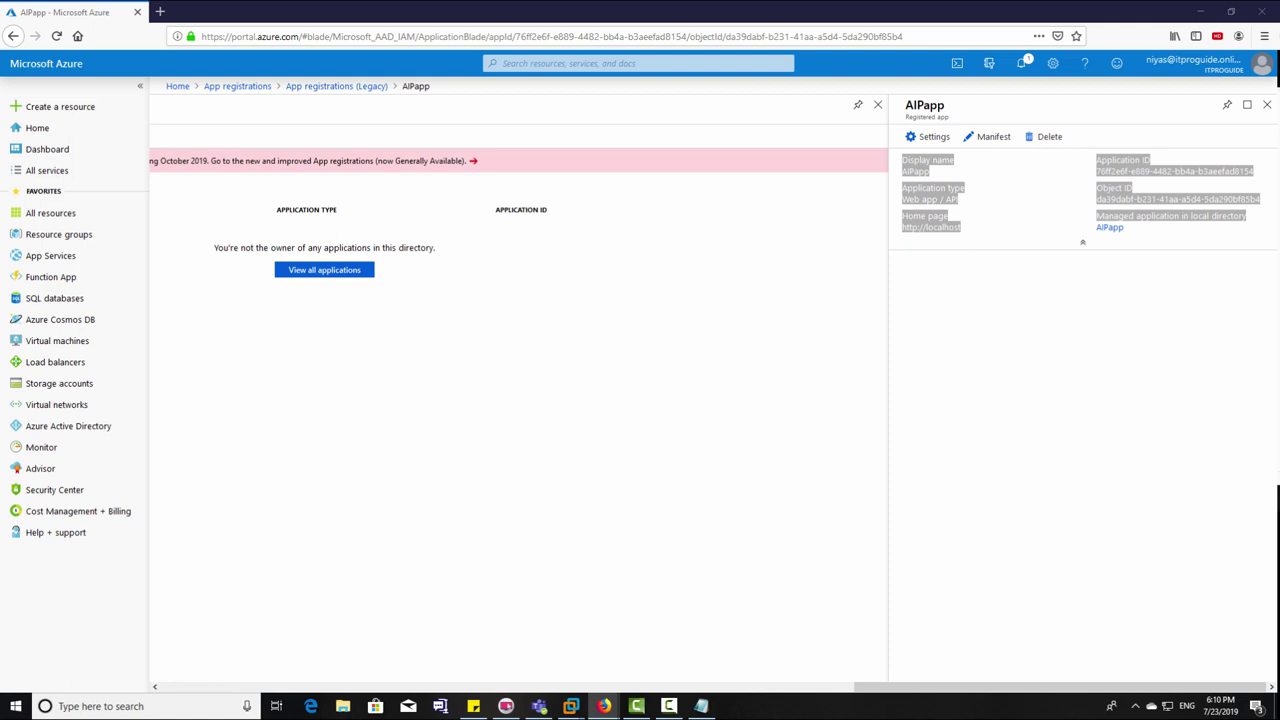
Grant AIPapp's Windows Azure Active Directory required permission to all directory accounts
left_click(930, 137)
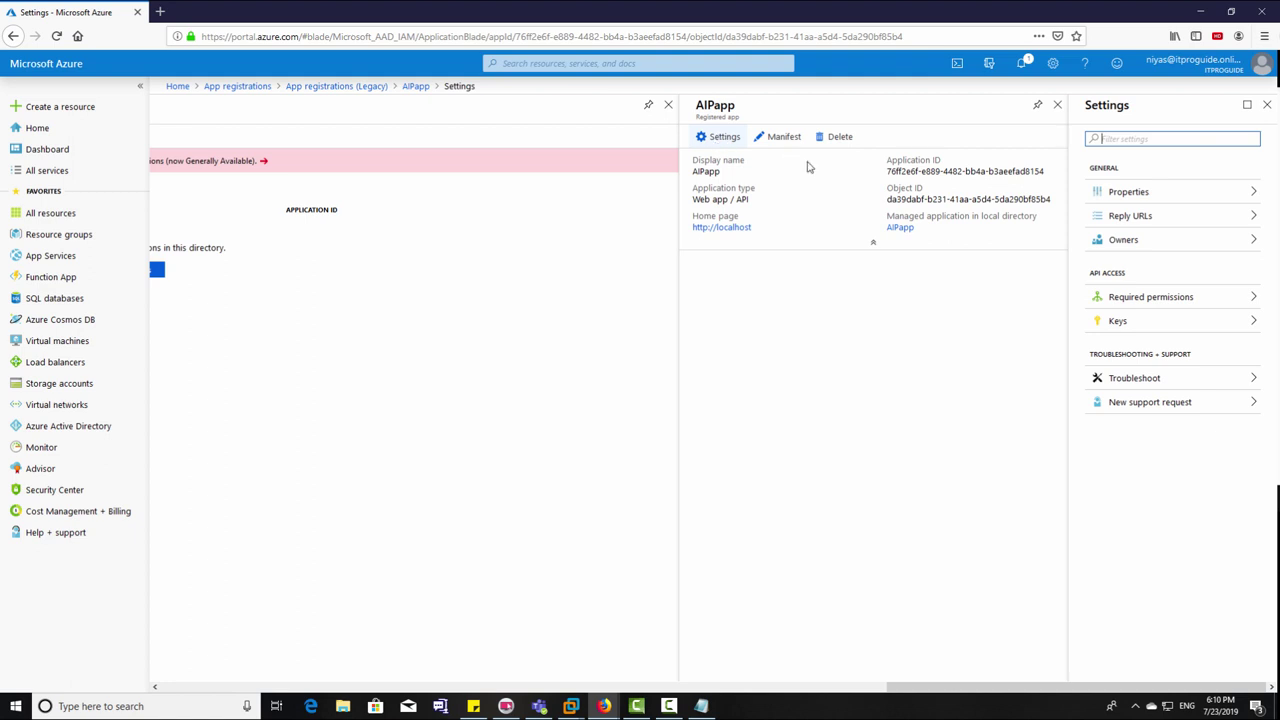
left_click(1140, 300)
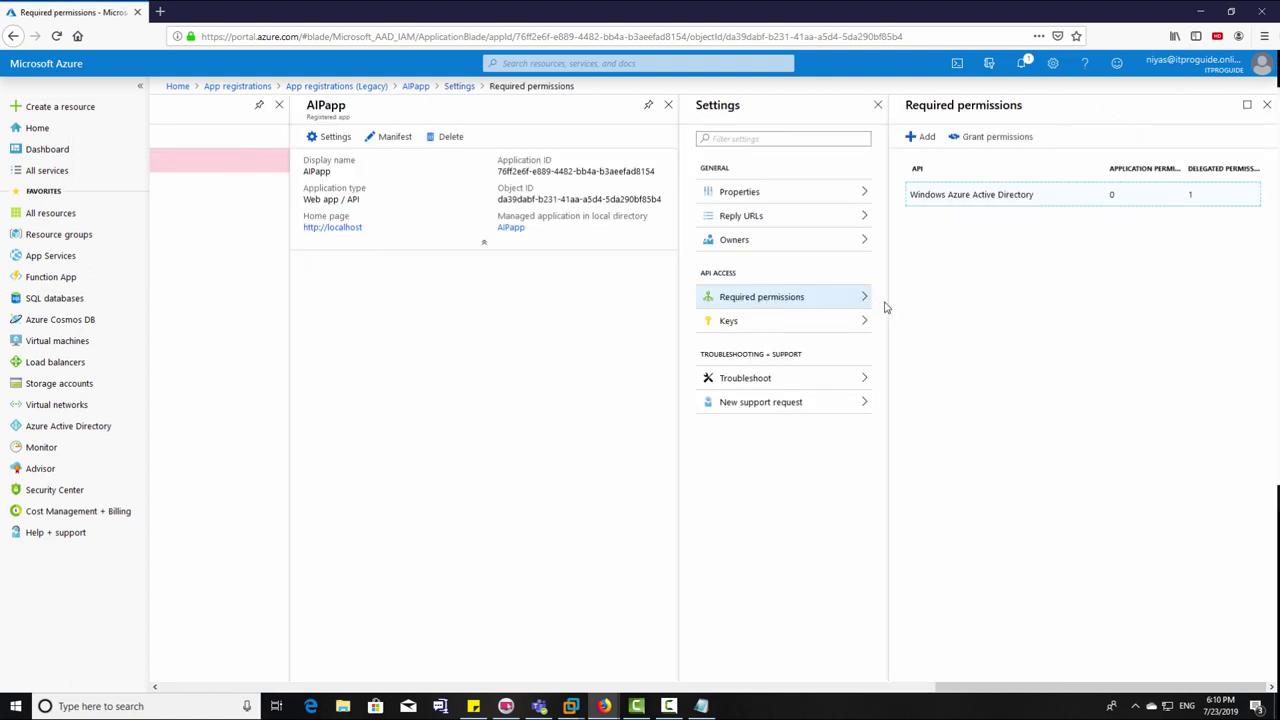
left_click(980, 137)
left_click(980, 138)
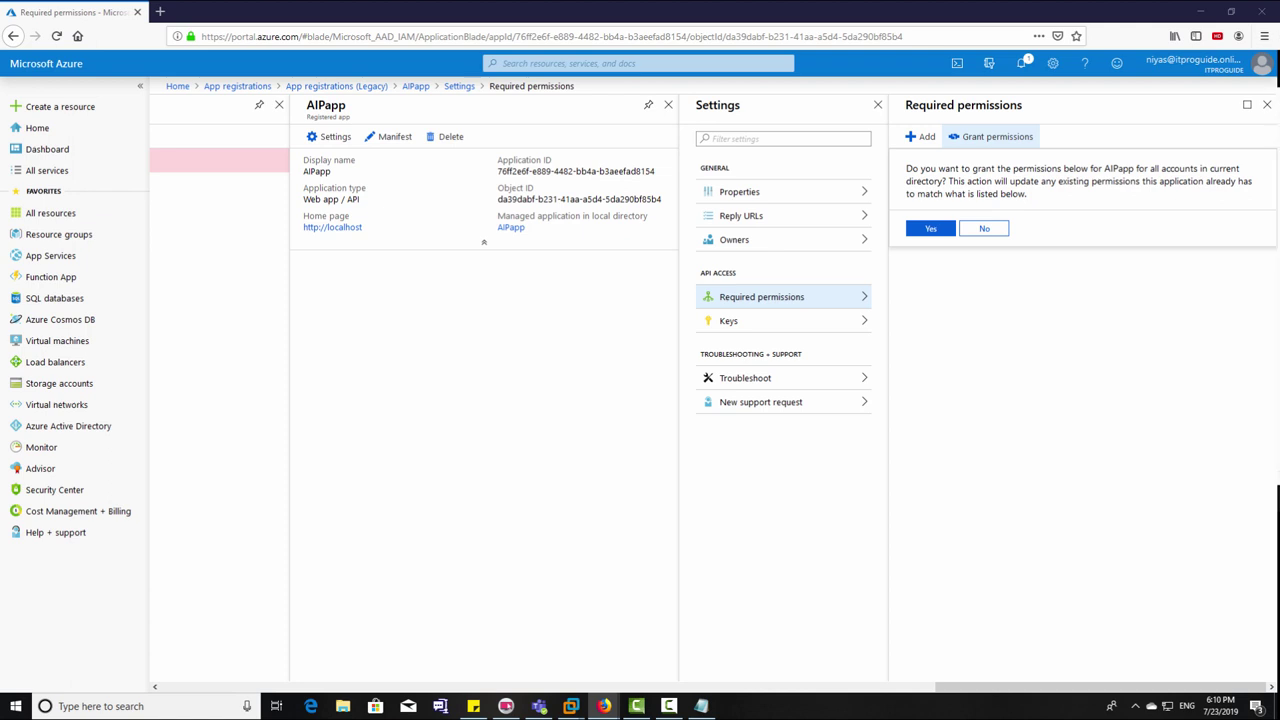
left_click(931, 228)
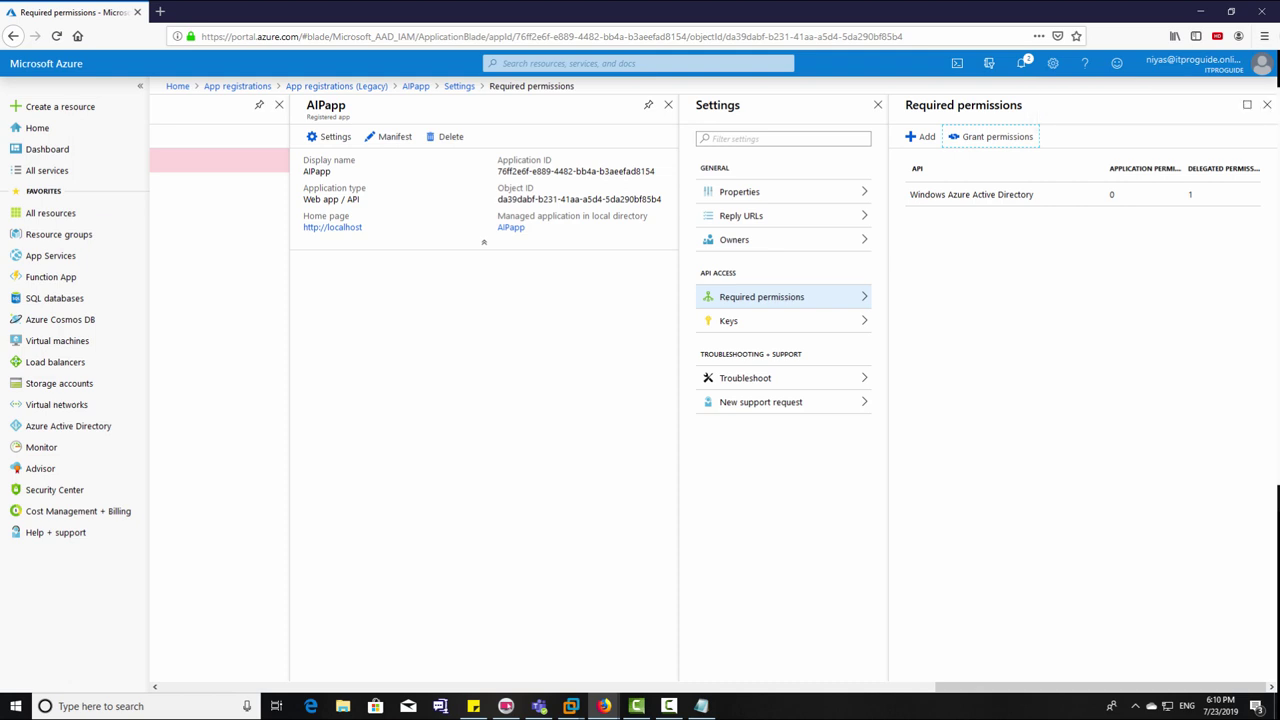
Add an AIPapp password key named AIPKey that never expires and save it
left_click(811, 321)
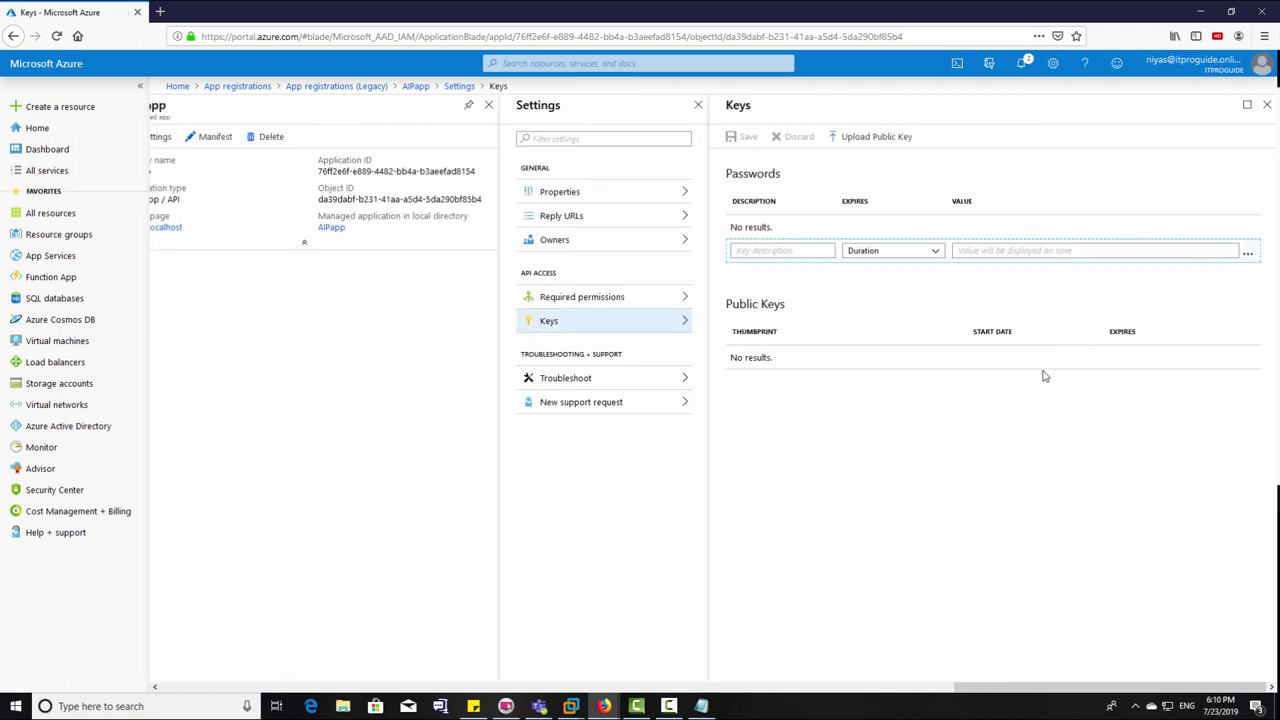
left_click(785, 253)
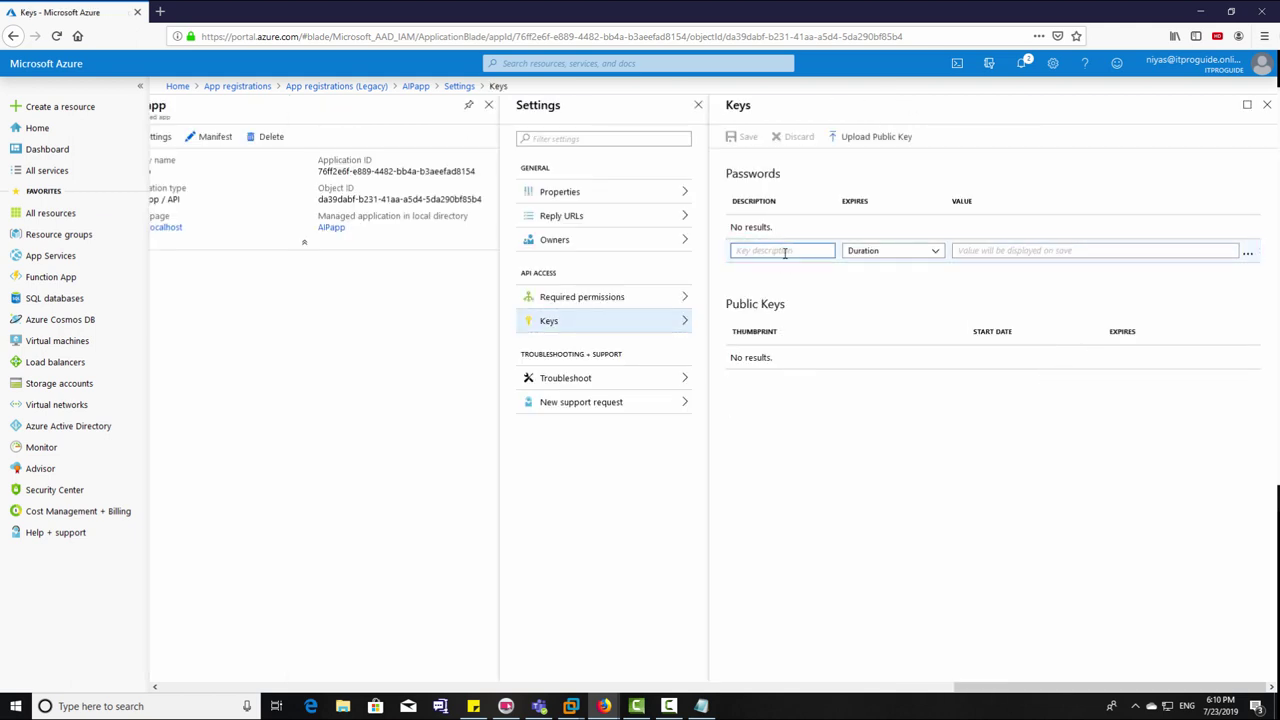
type("AIPKey")
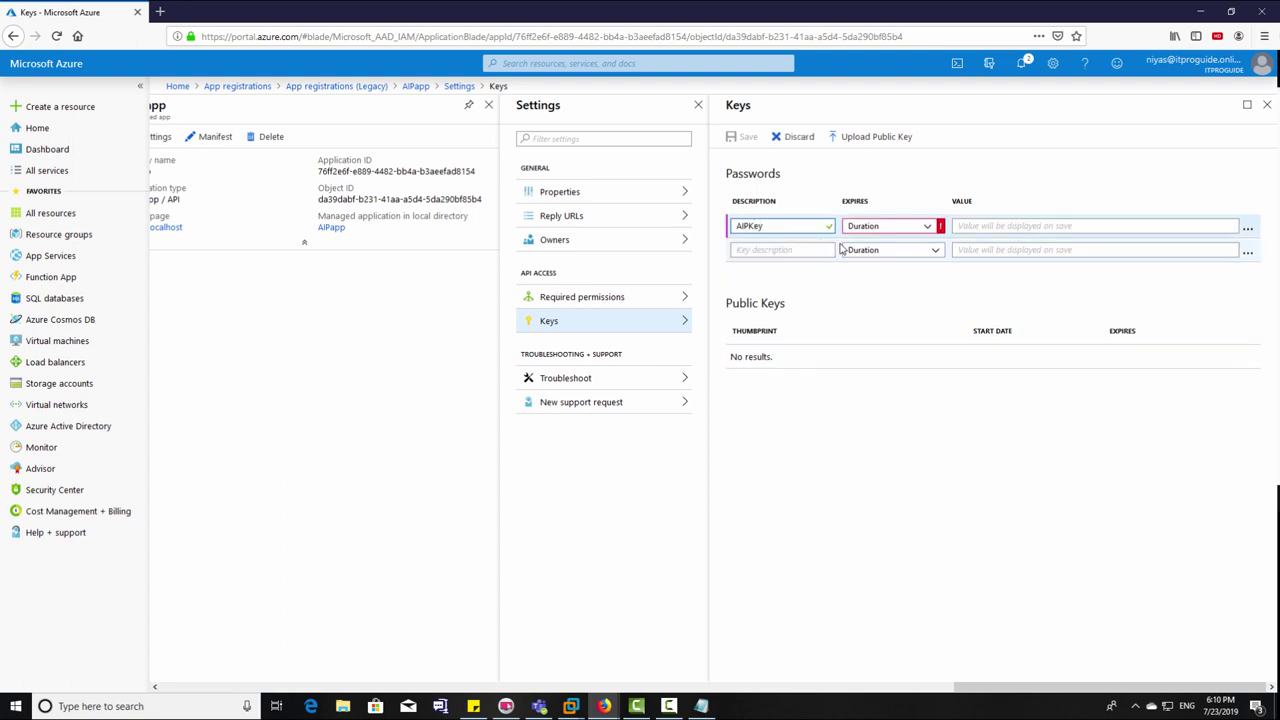
left_click(921, 226)
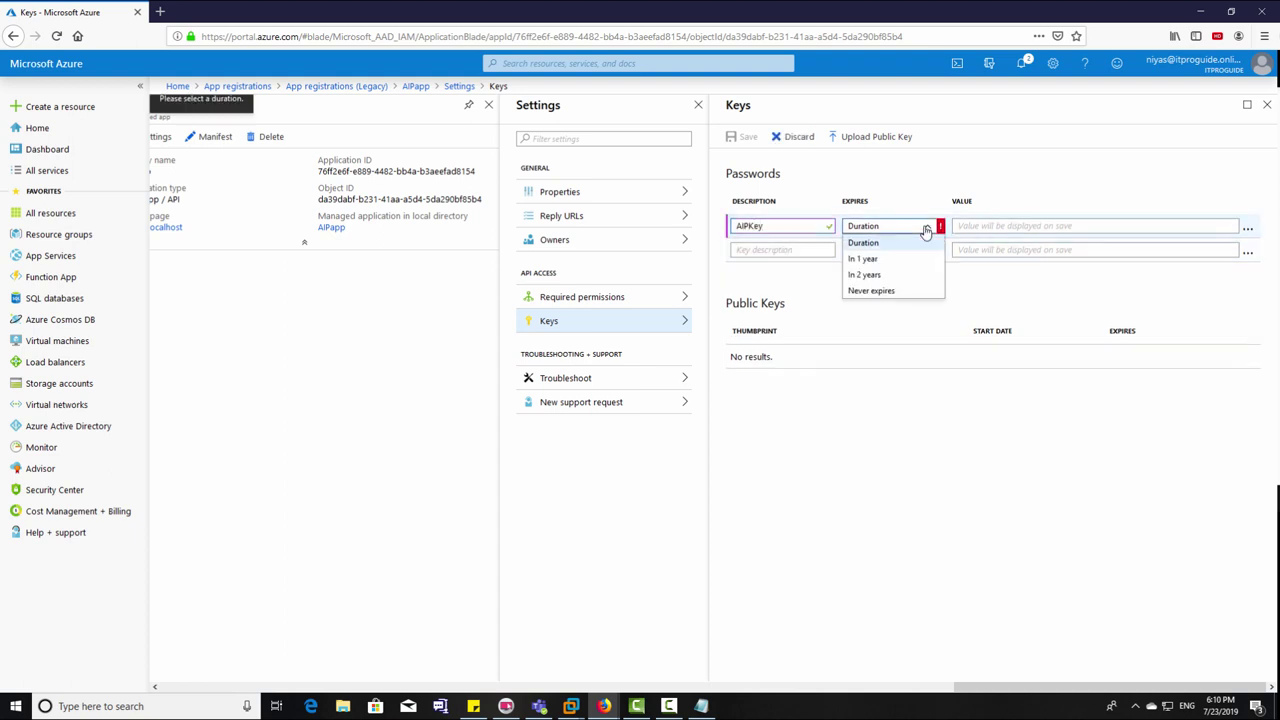
left_click(884, 290)
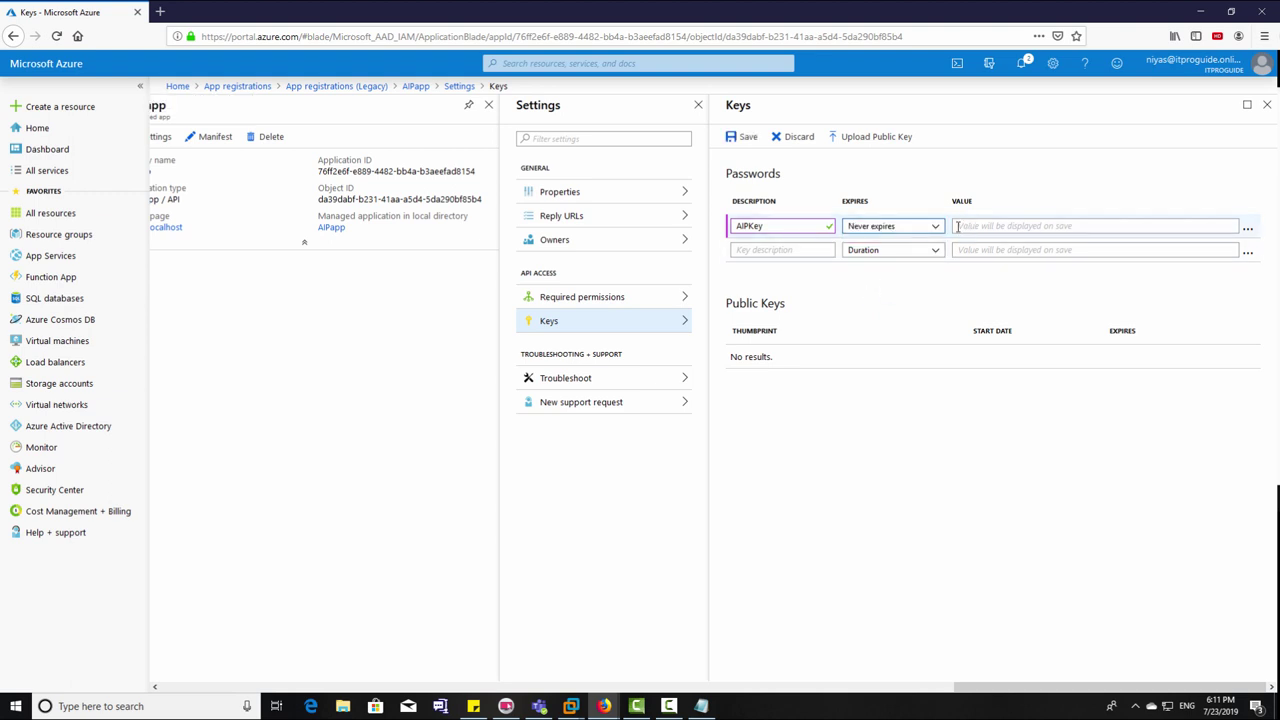
left_click(746, 140)
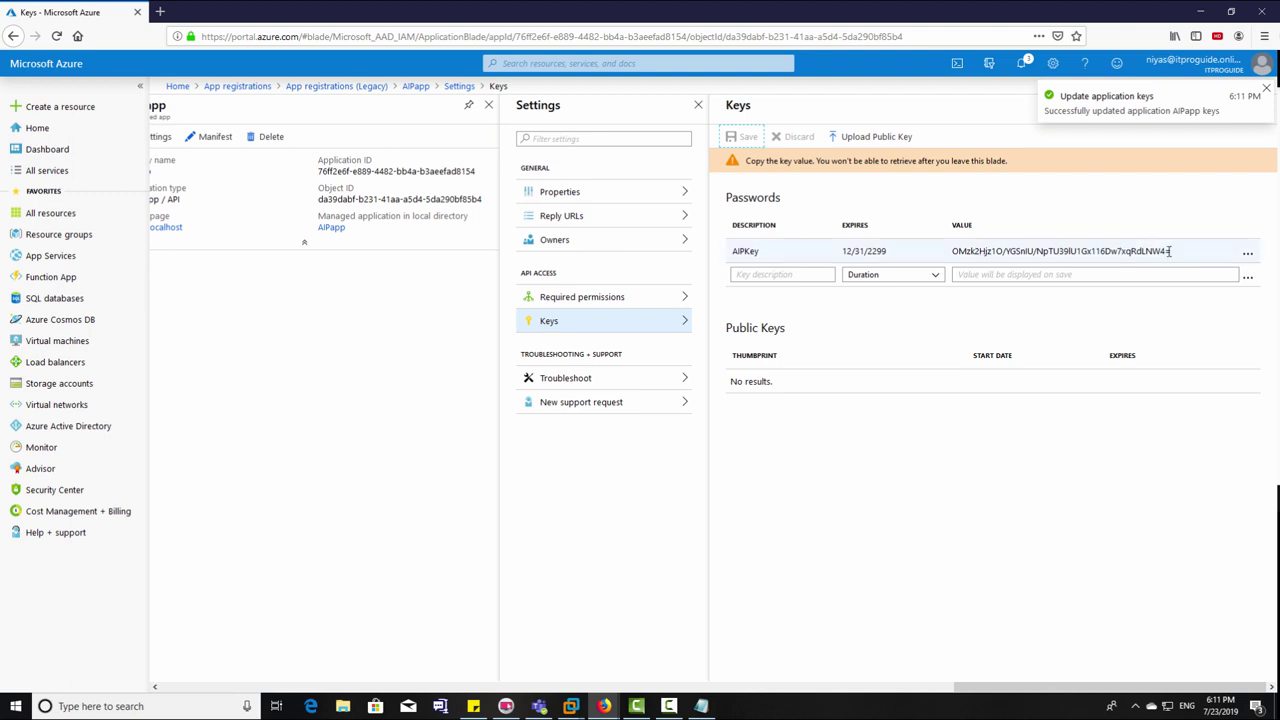
Copy the AIPKey row with its value into the Notepad note
left_click_drag(1172, 251, 730, 260)
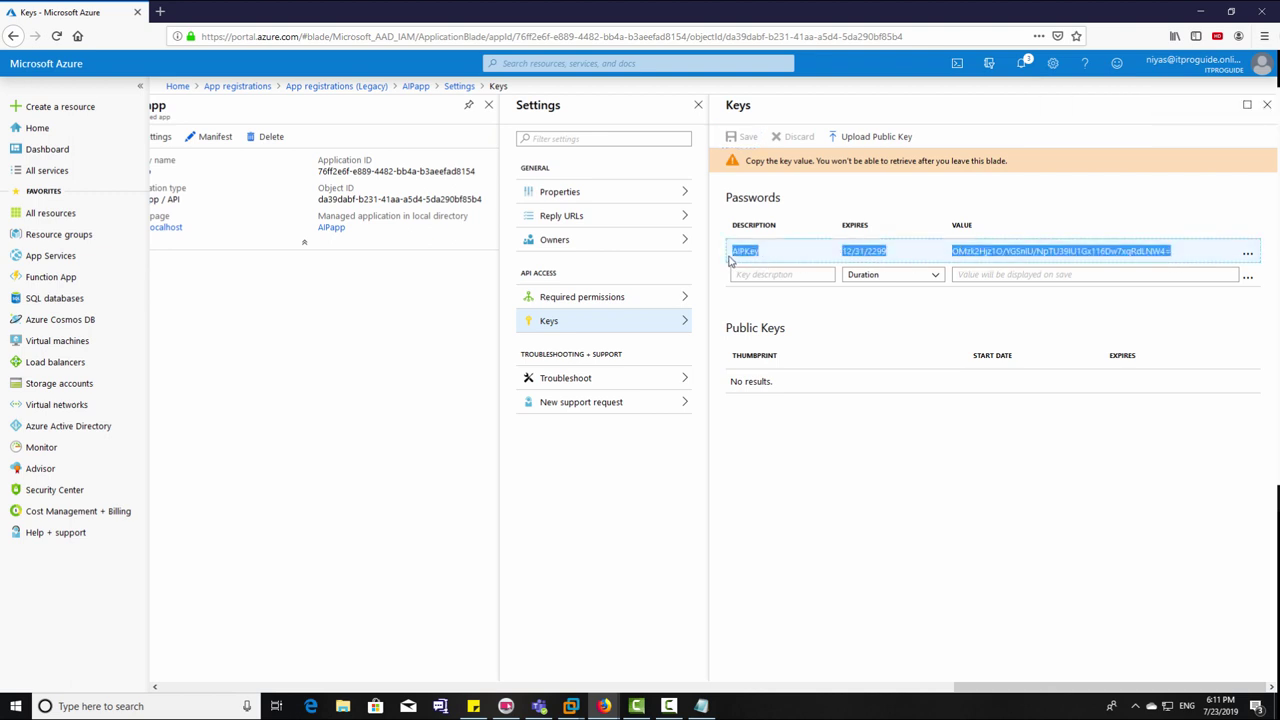
left_click(701, 706)
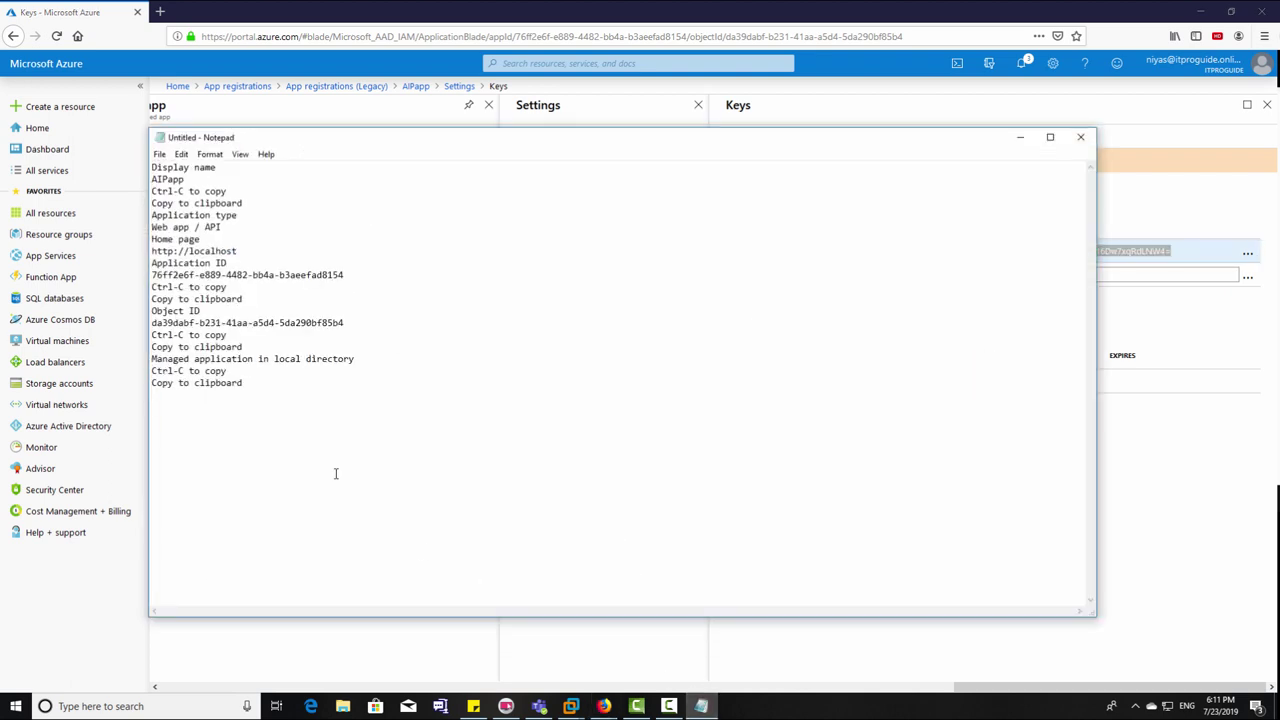
left_click(1020, 137)
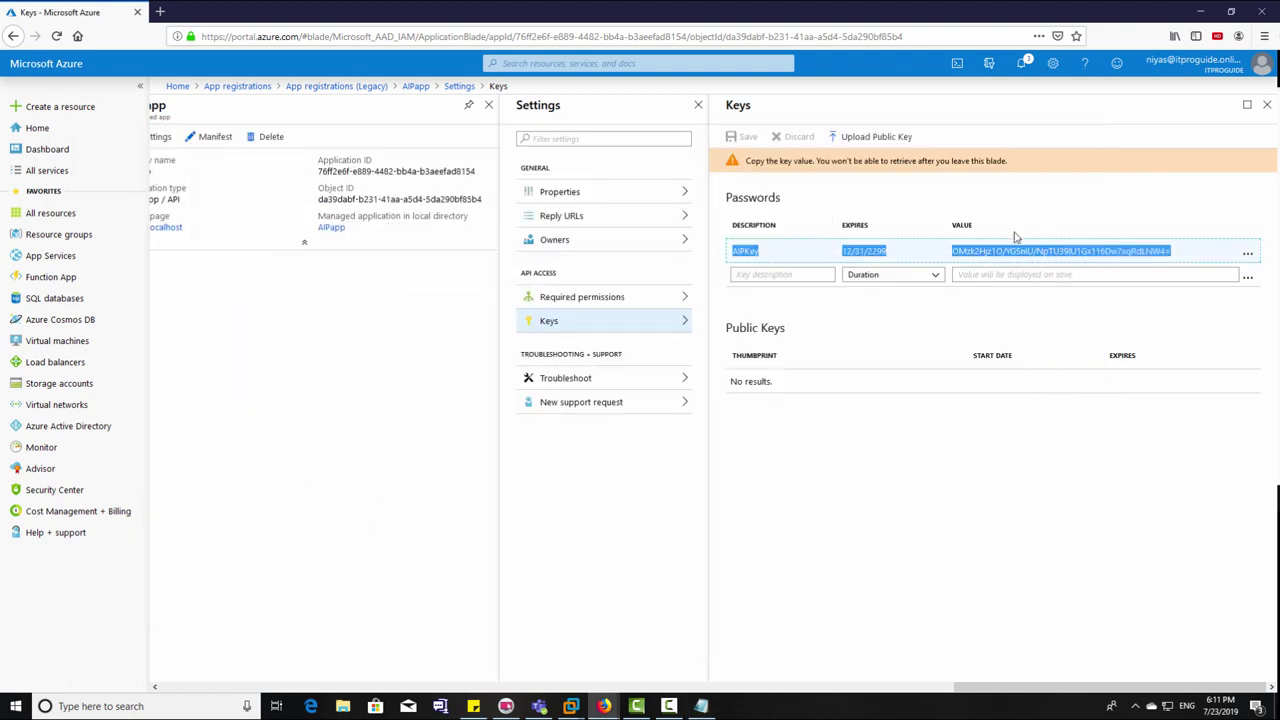
left_click(1018, 236)
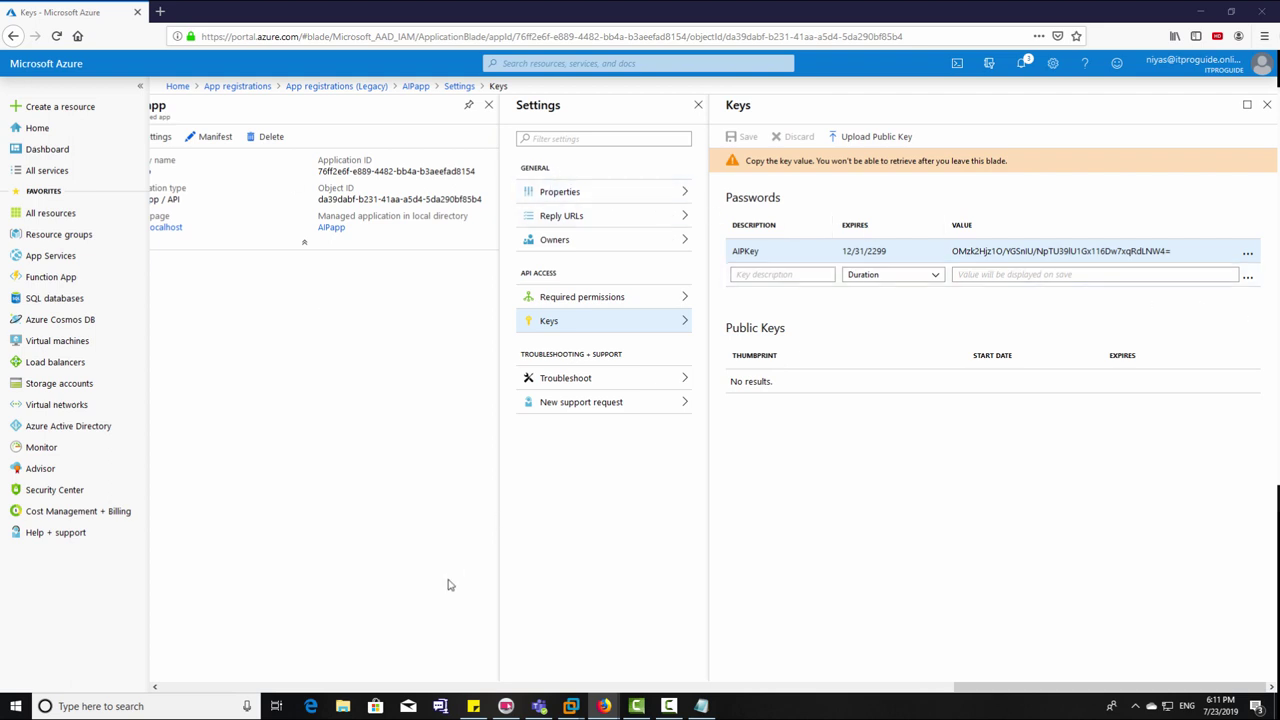
Close AIPapp's blades, confirm AIPapp in all applications, and start a second registration
left_click(1268, 106)
left_click(1265, 107)
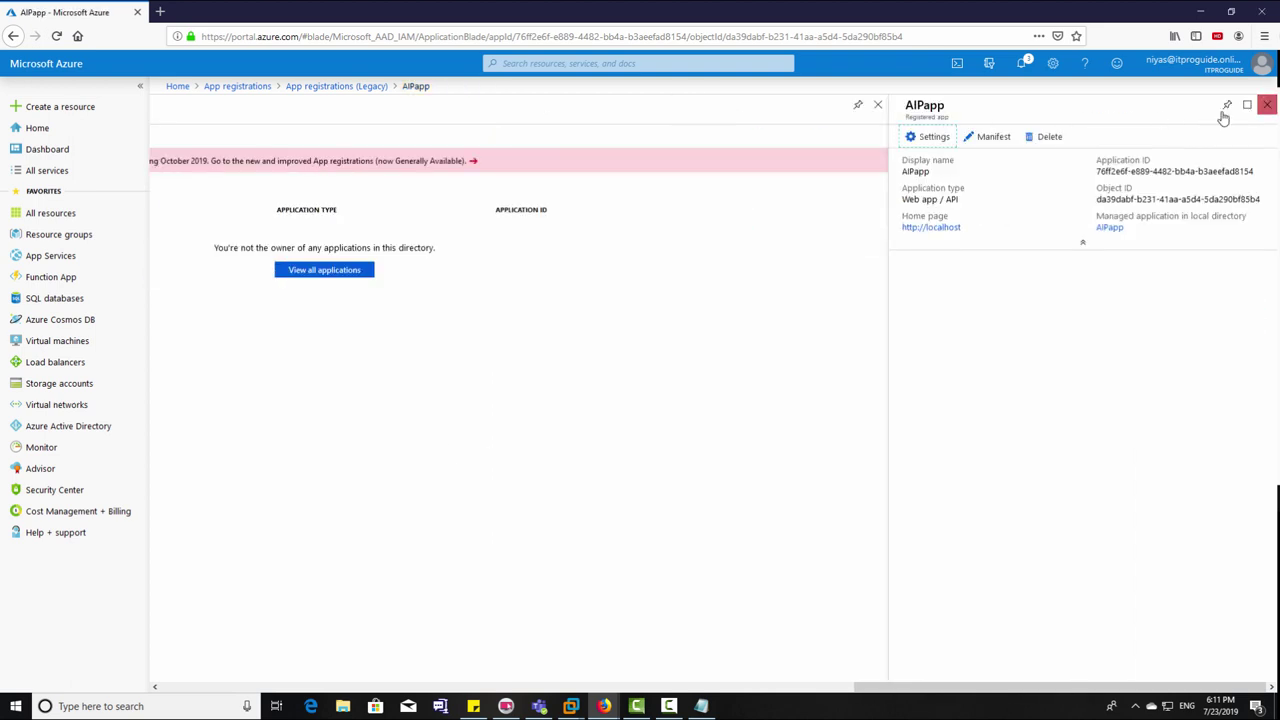
left_click(1266, 105)
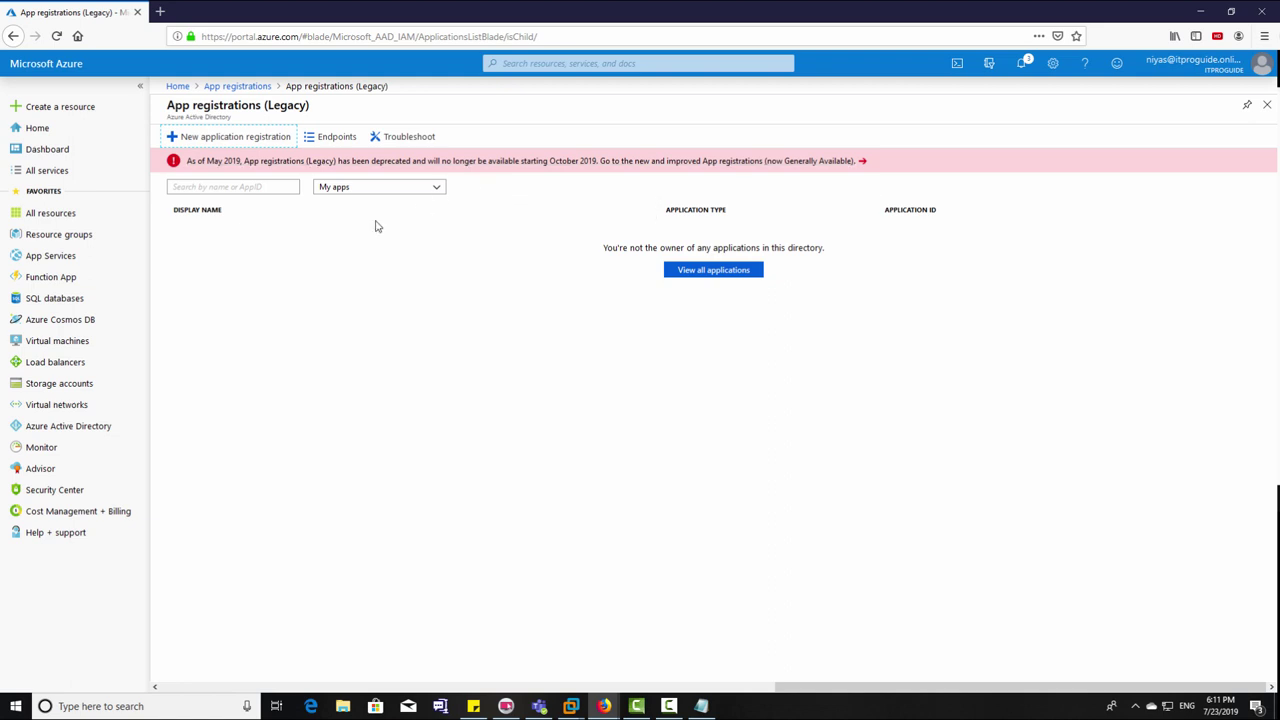
left_click(707, 274)
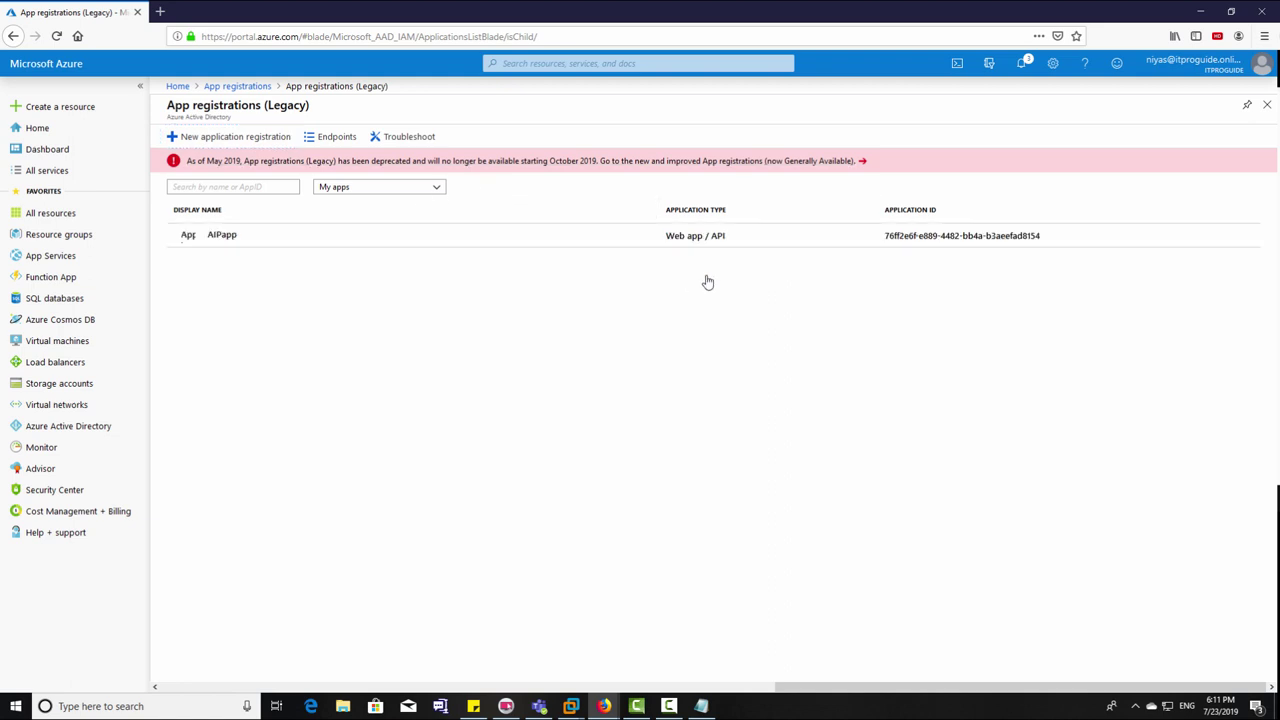
left_click(232, 240)
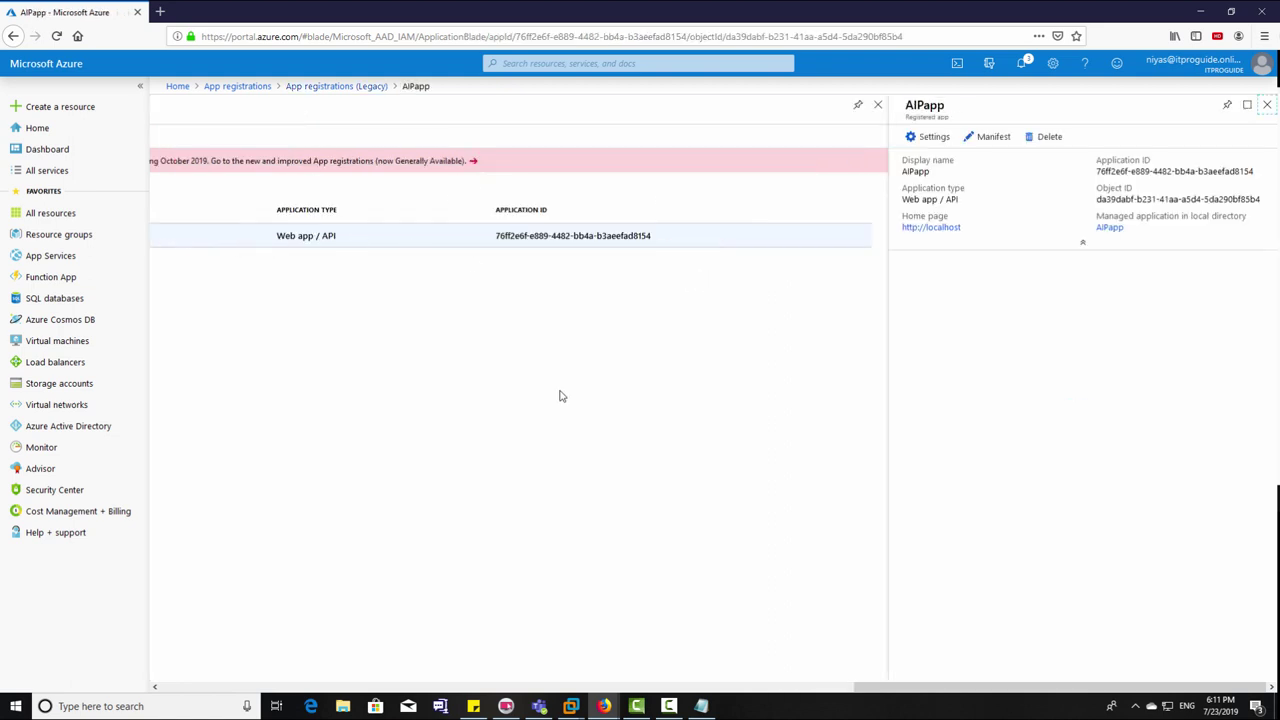
left_click(1267, 106)
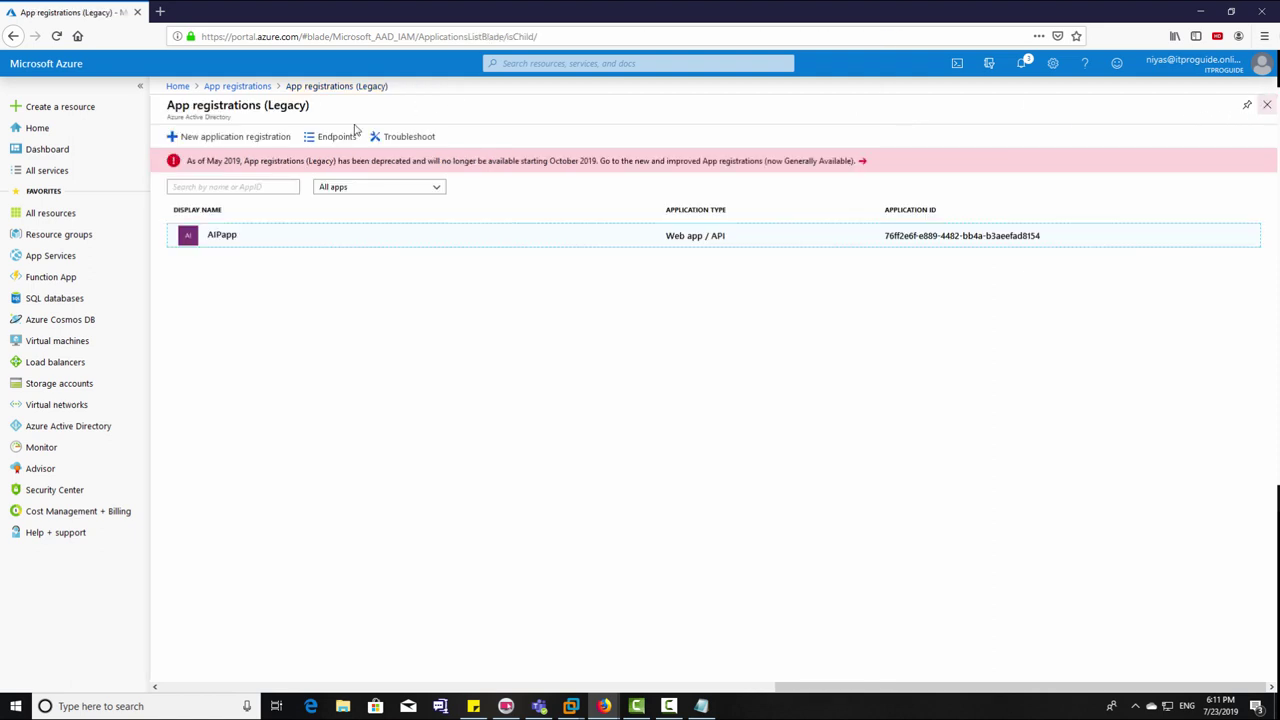
left_click(257, 143)
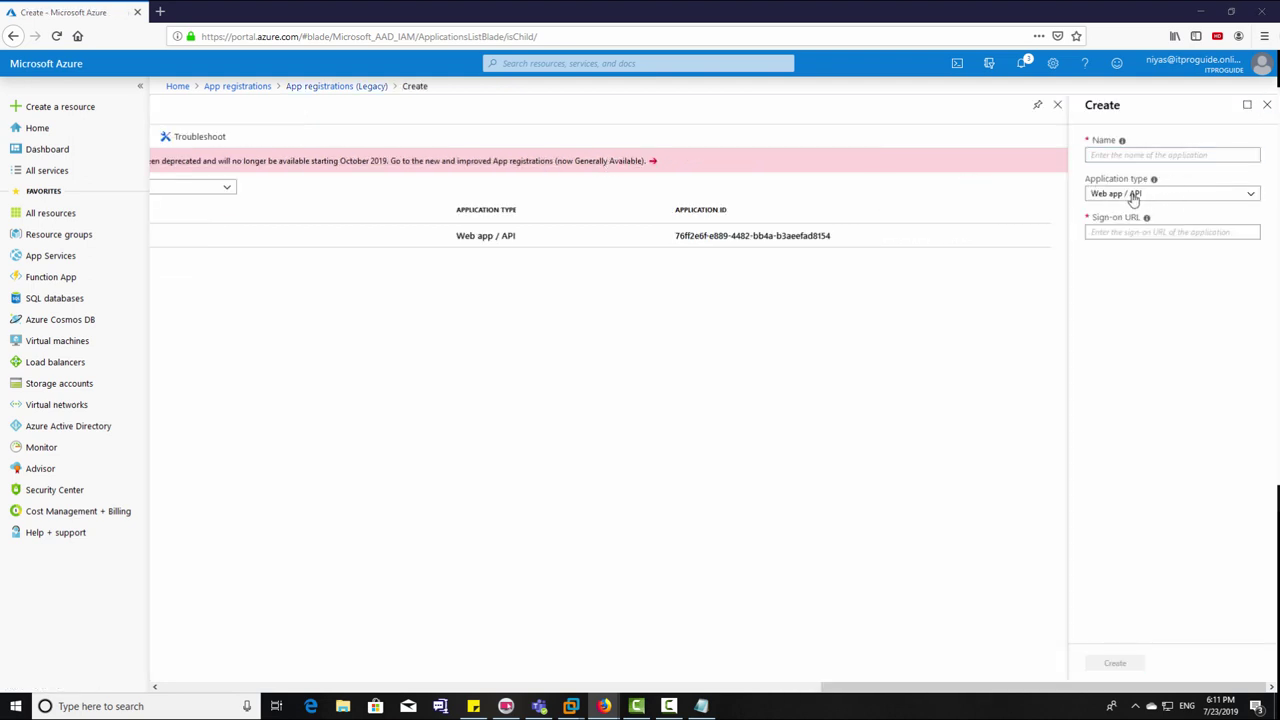
left_click(1165, 195)
left_click(1130, 228)
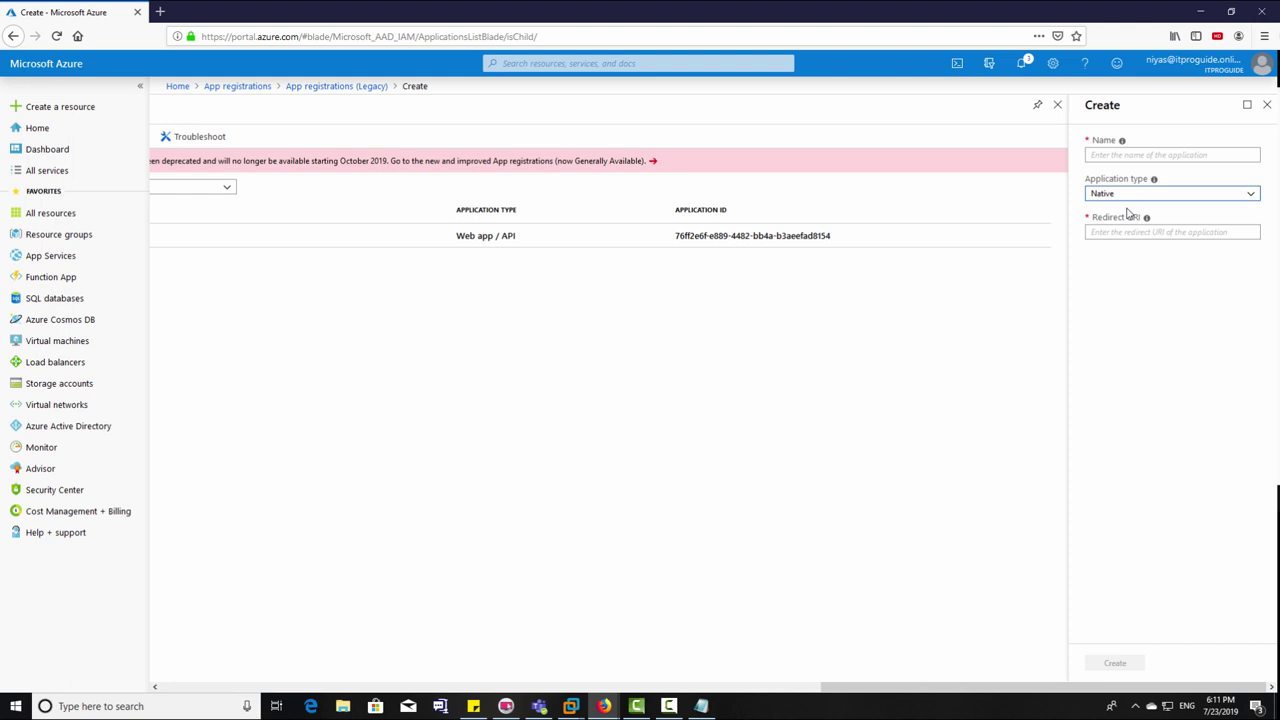
left_click(1119, 157)
type("AIP")
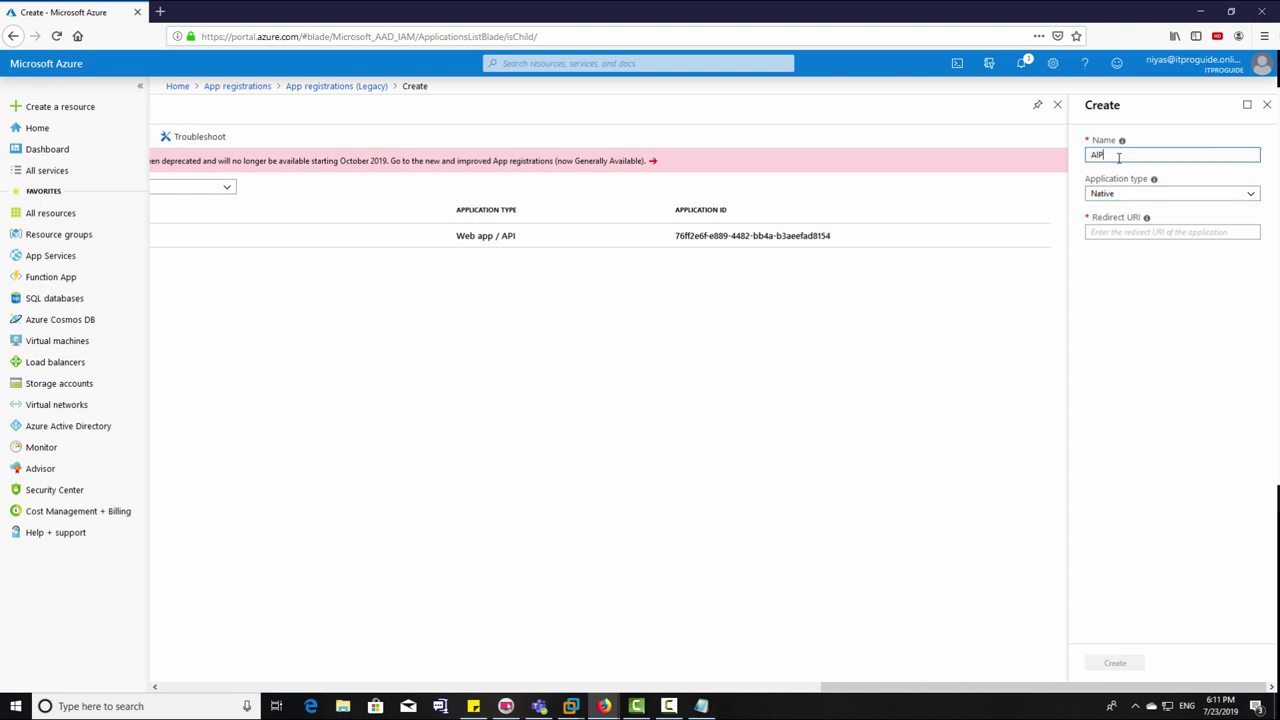
type("Front")
left_click(1160, 231)
type("http://local")
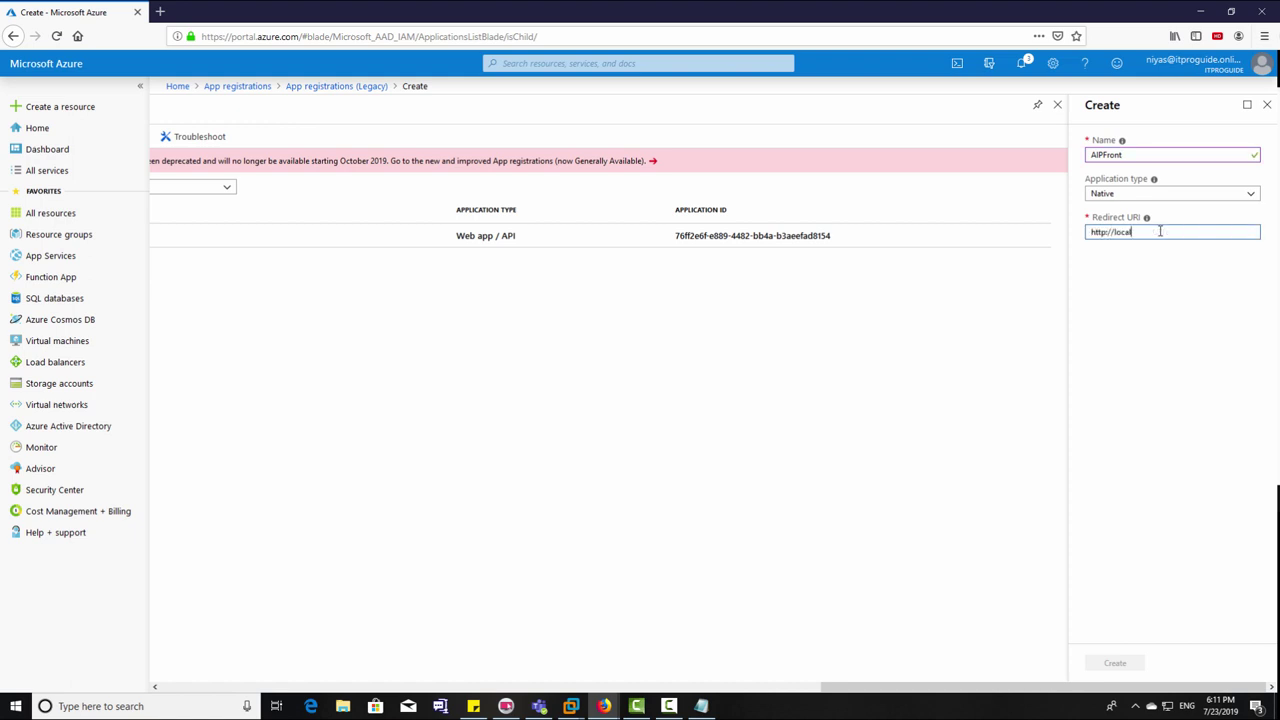
type("host")
key("Tab")
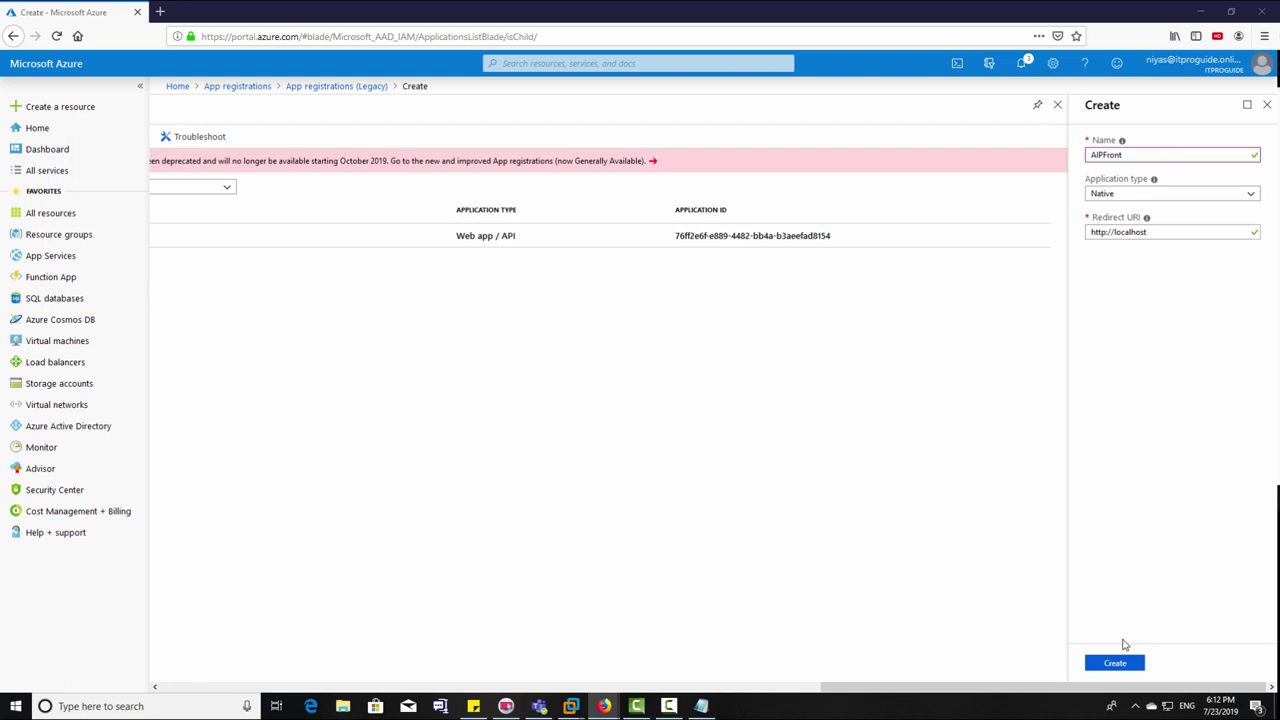
left_click(1118, 663)
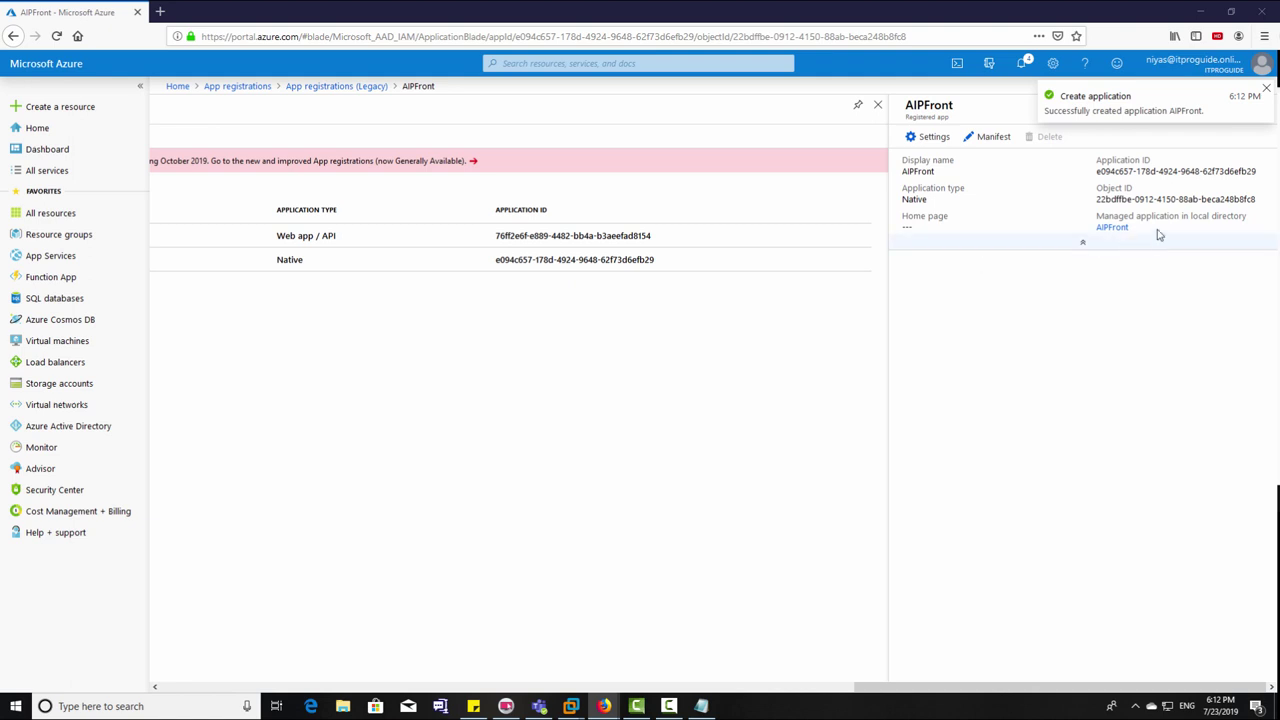
Paste AIPFront's name, type and IDs into the Notepad note, then open AIPFront's Settings
left_click_drag(1157, 234, 906, 120)
left_click(906, 120)
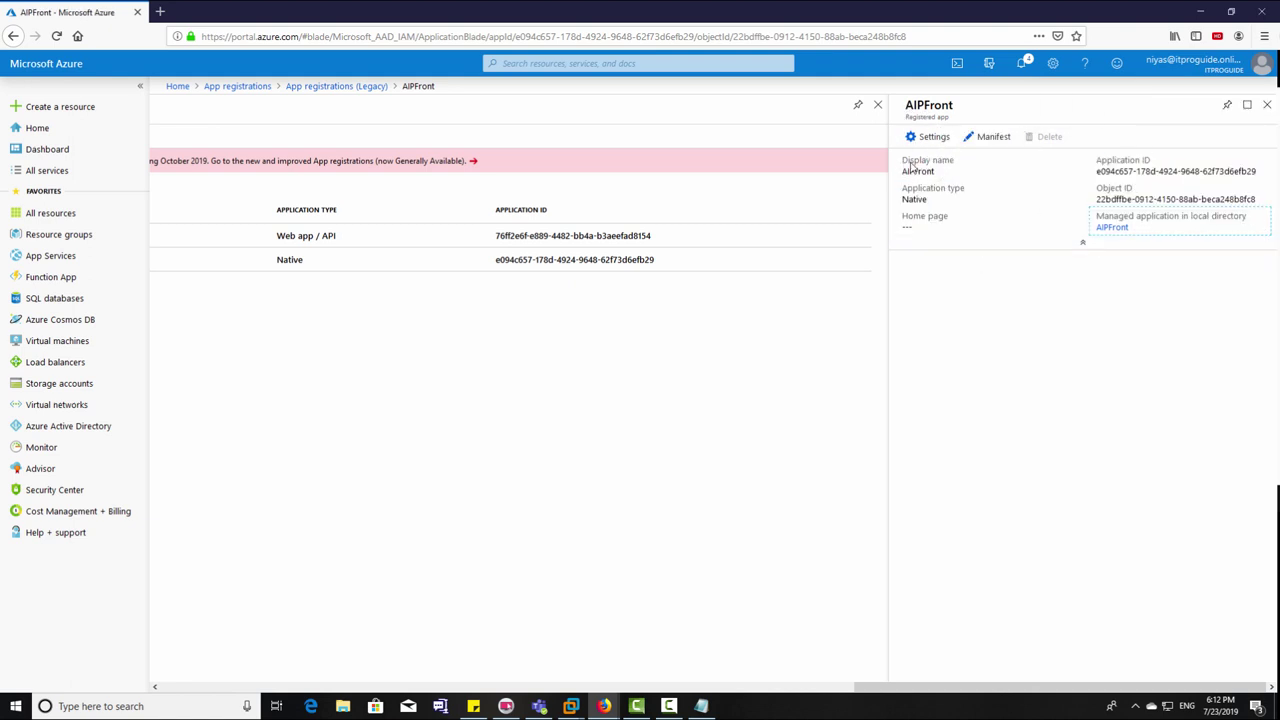
left_click_drag(902, 158, 1233, 234)
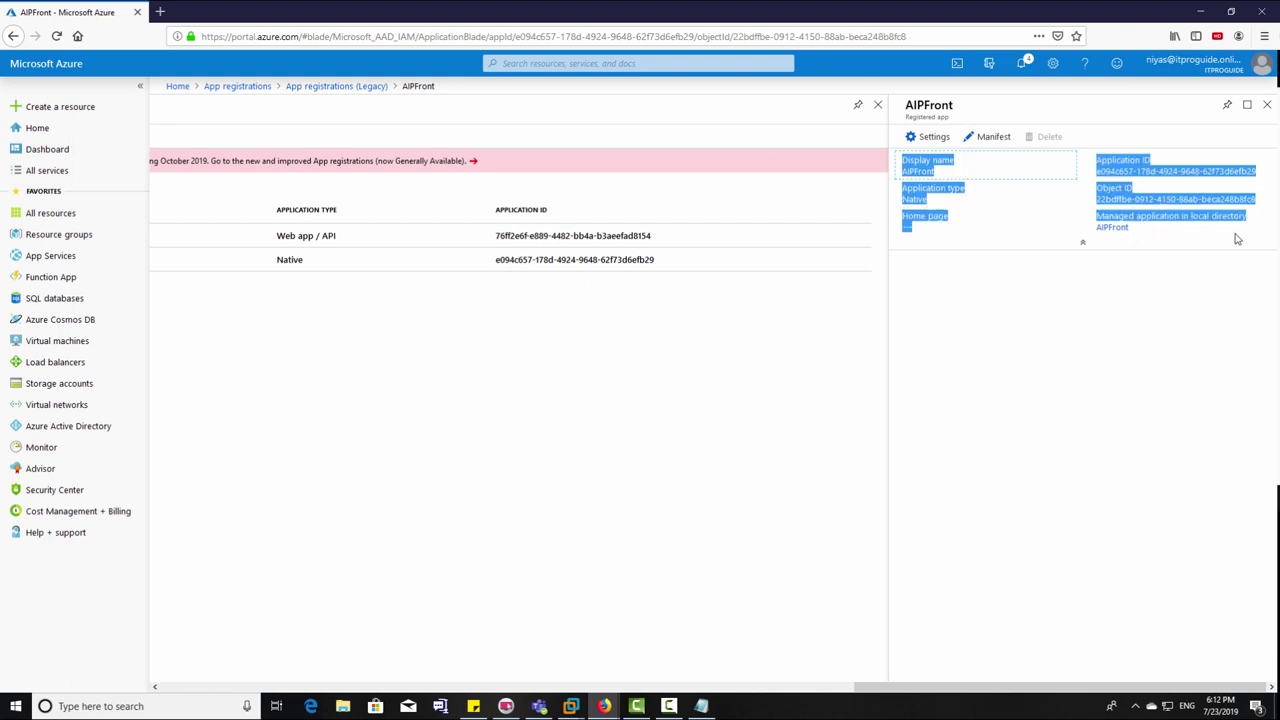
left_click(695, 710)
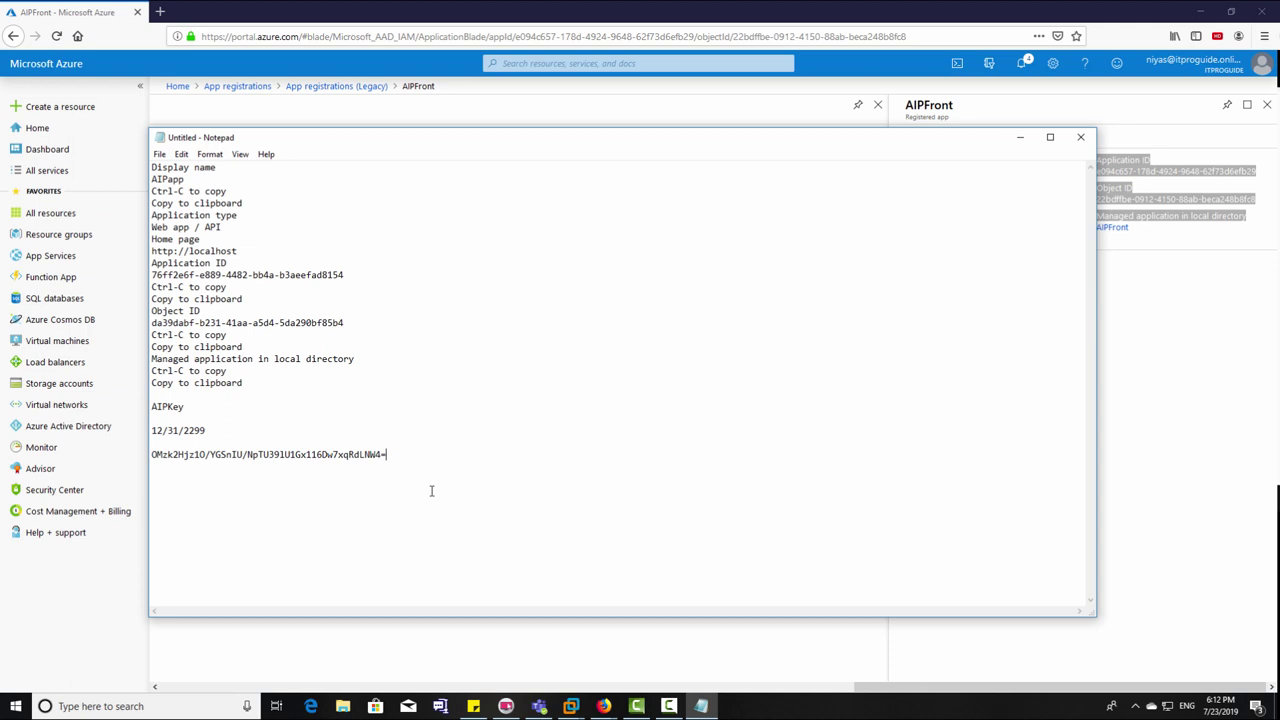
key("Return")
key("ctrl+v")
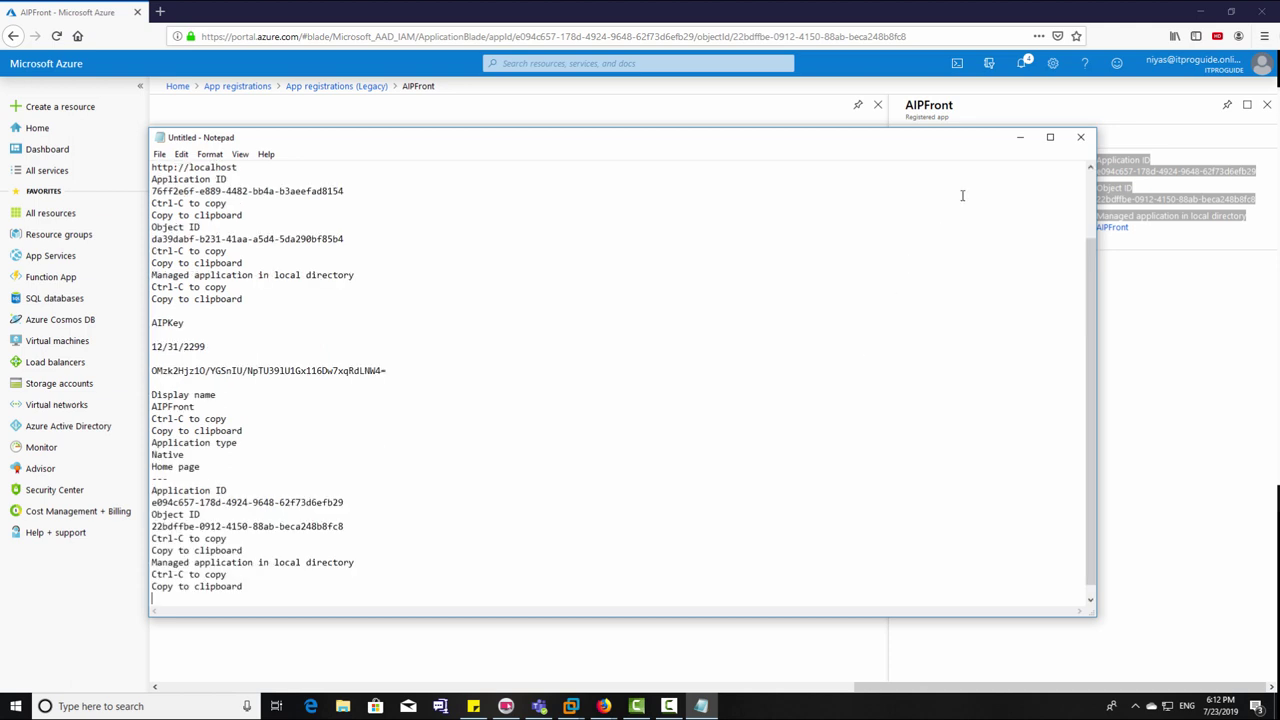
left_click(1020, 138)
left_click(1083, 285)
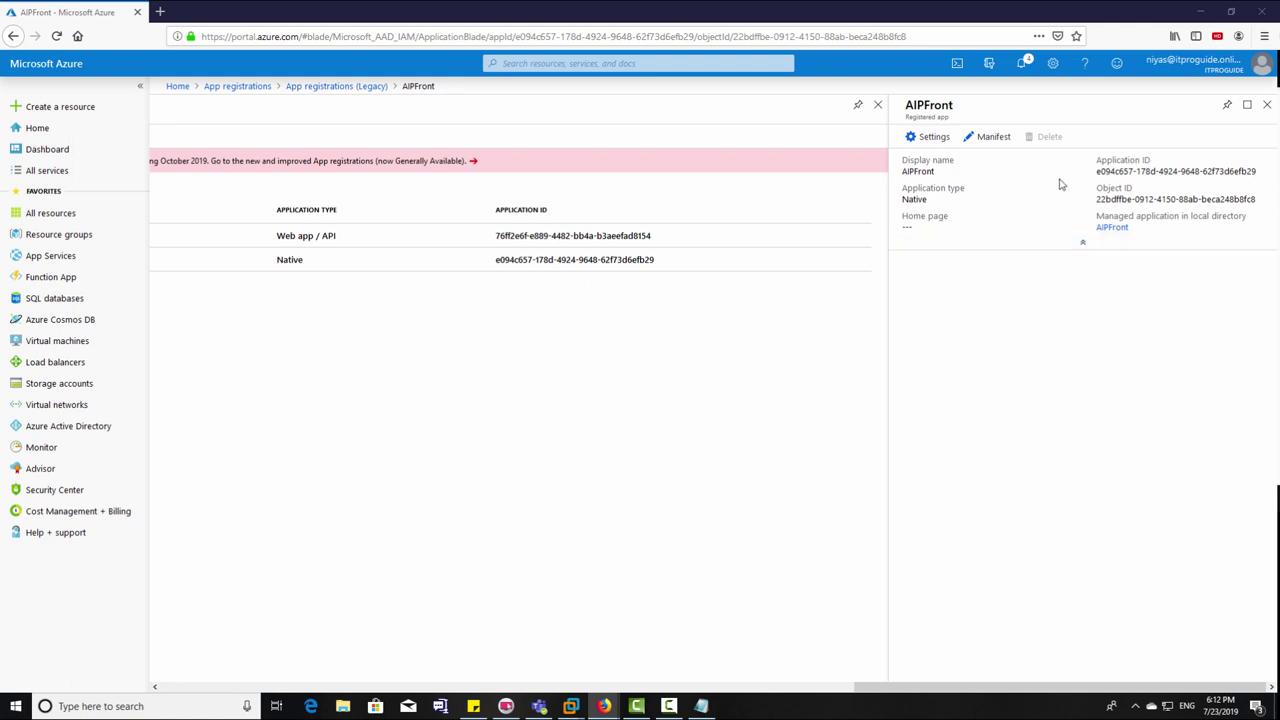
left_click(930, 137)
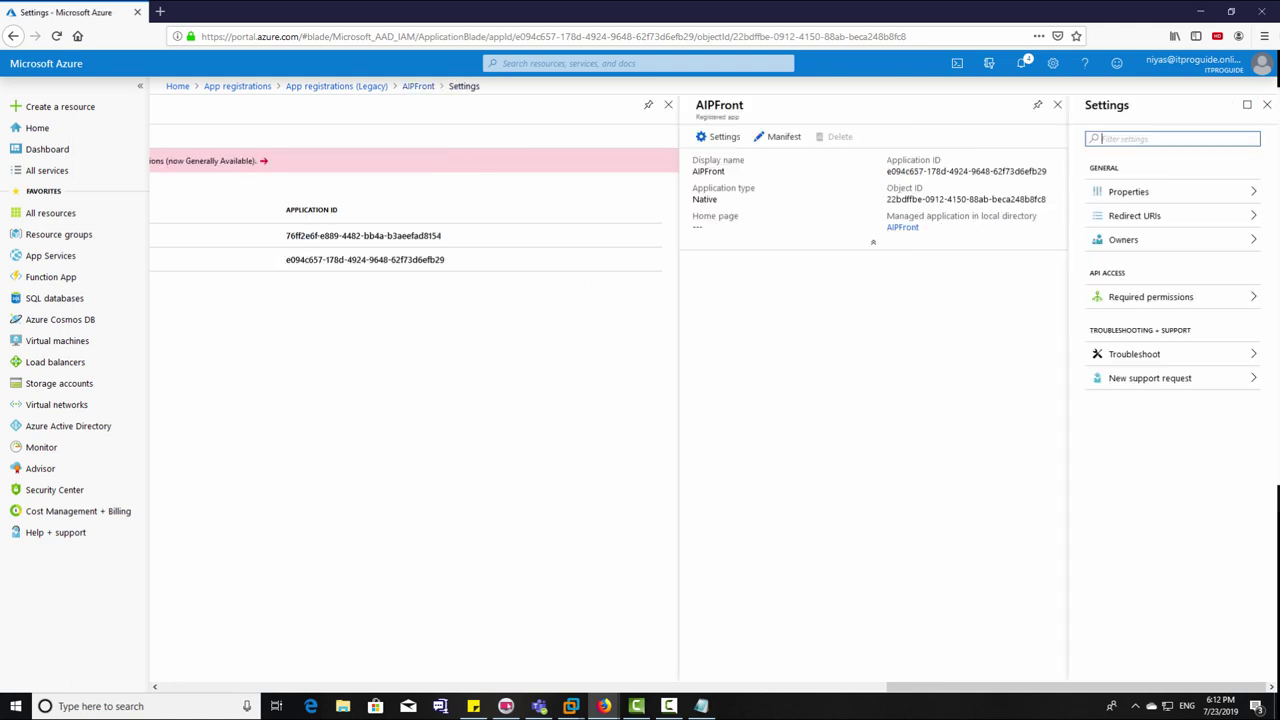
Add AIPapp to AIPFront's required permissions with the Access AIPapp delegated permission
left_click(1165, 300)
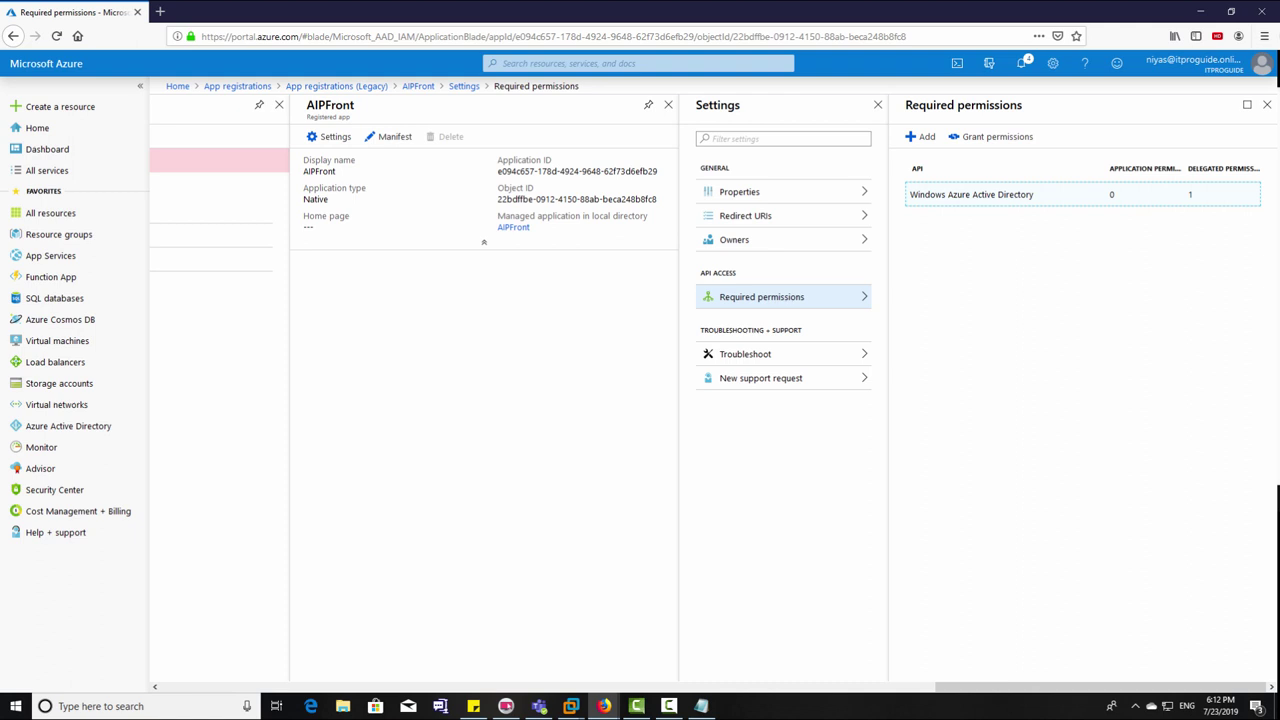
left_click(915, 137)
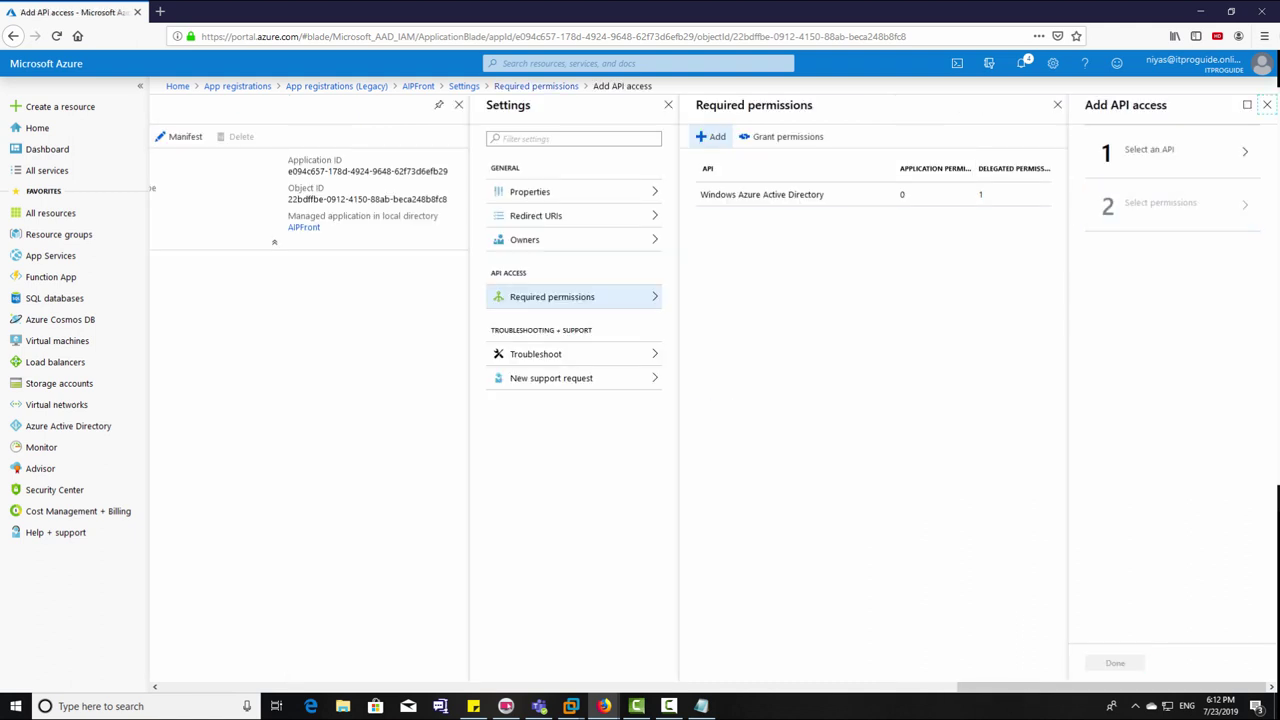
left_click(1243, 156)
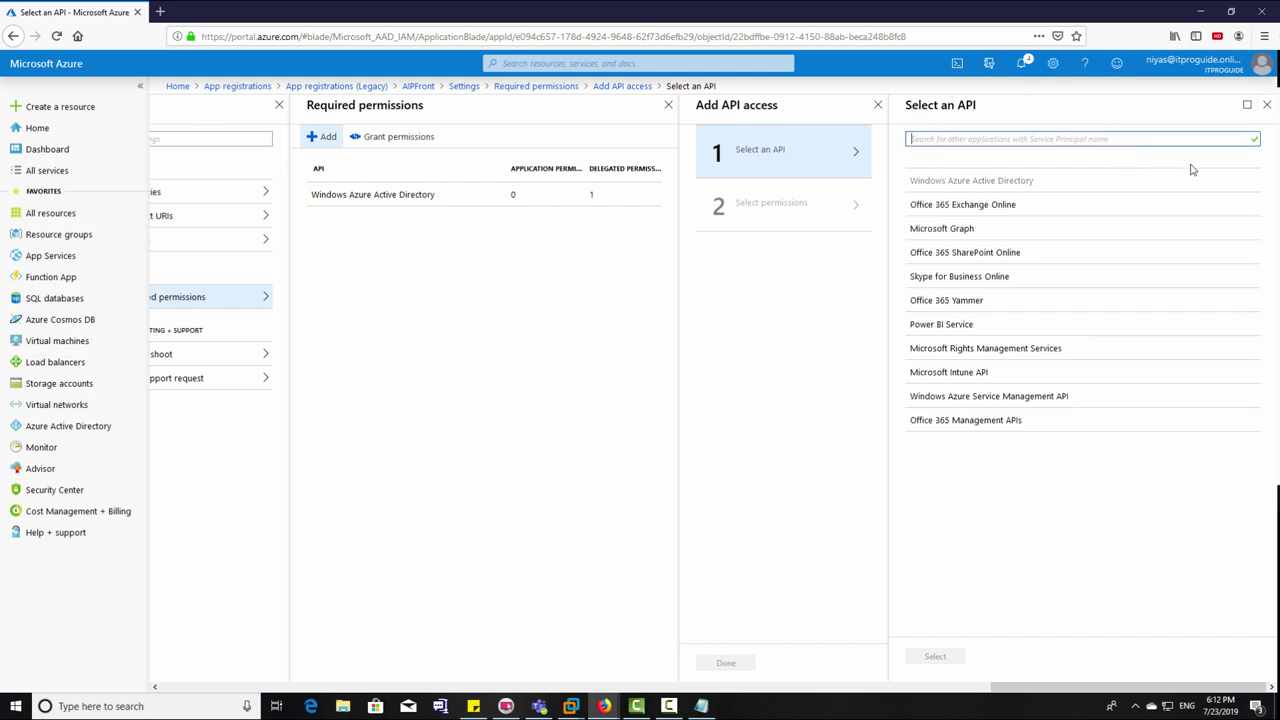
type("AIP")
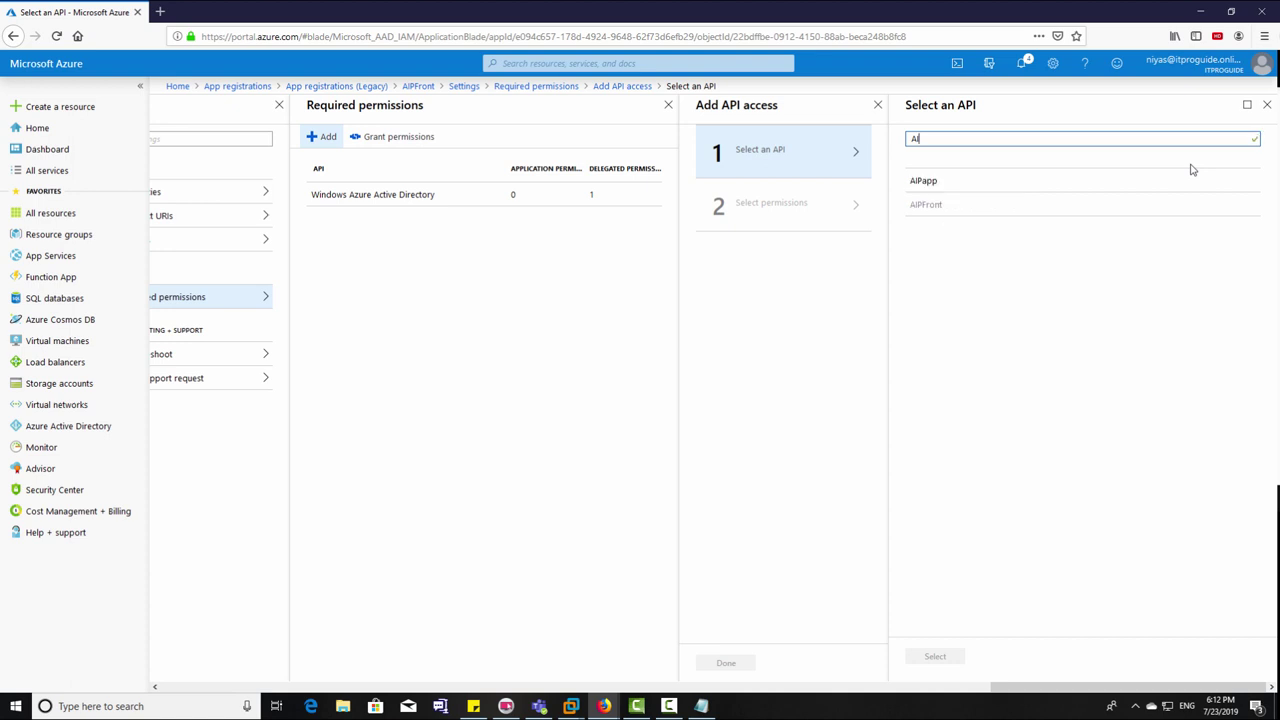
left_click(930, 186)
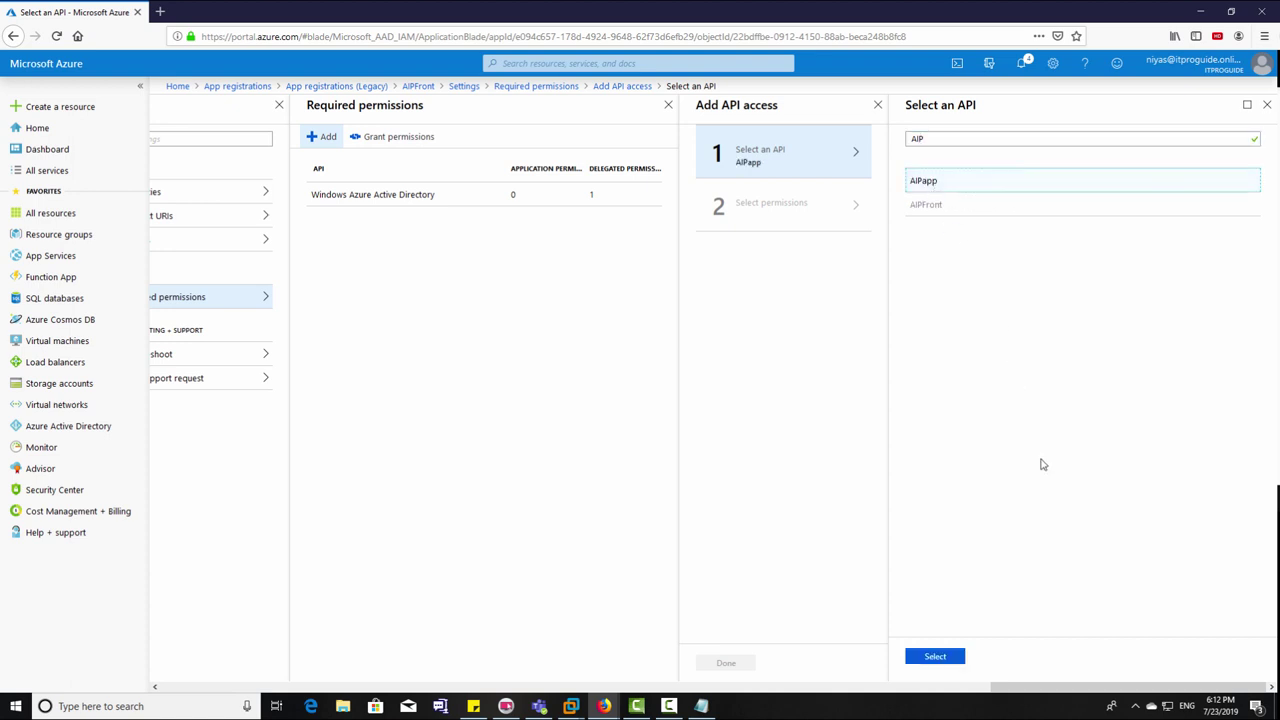
left_click(937, 656)
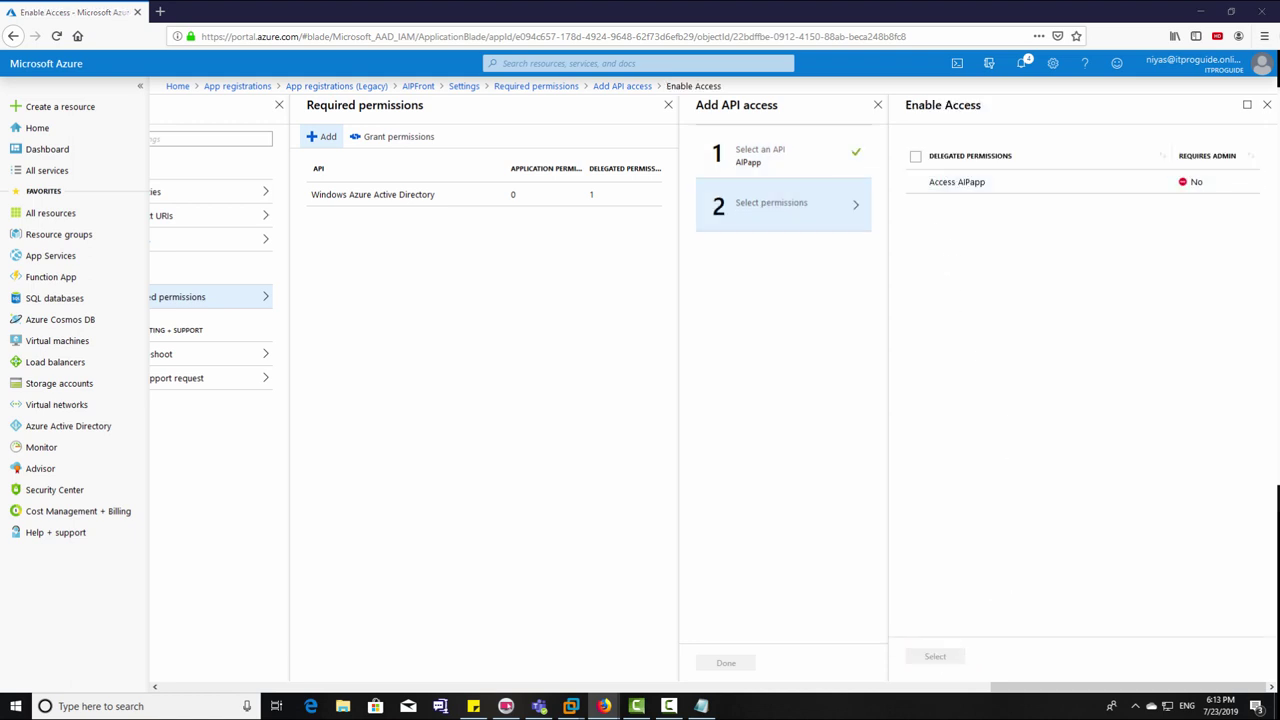
left_click(916, 157)
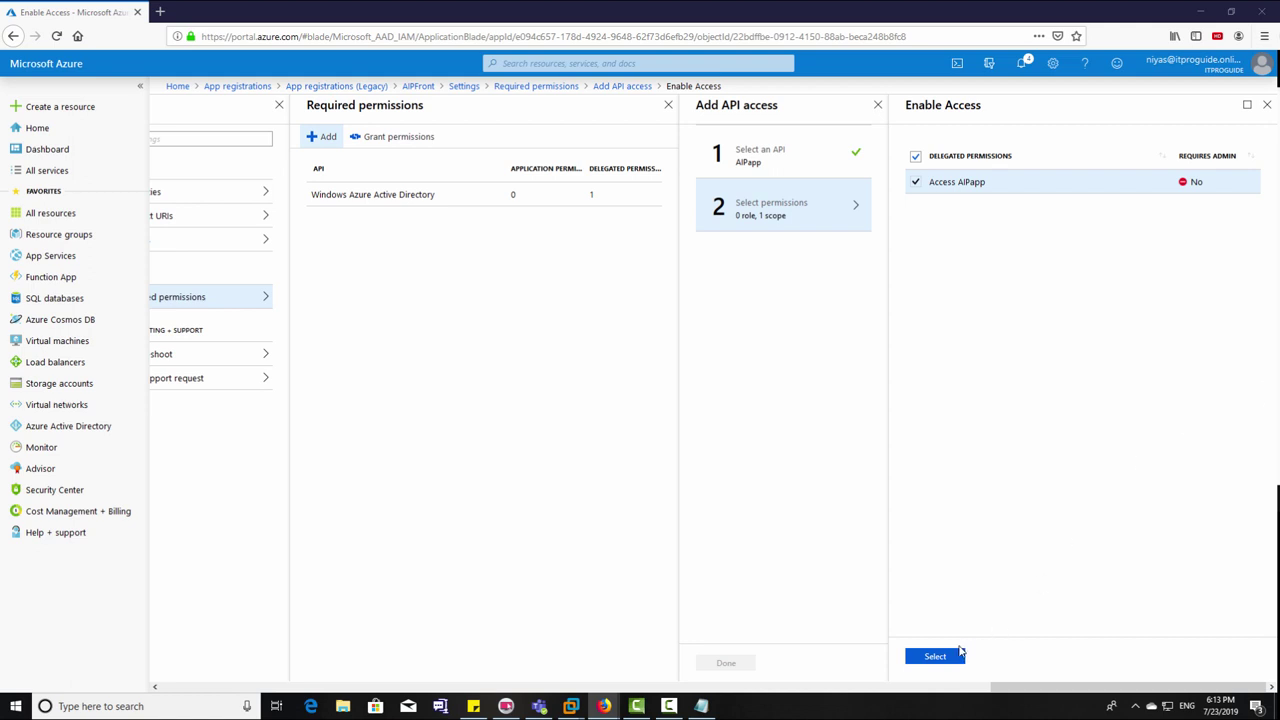
left_click(950, 656)
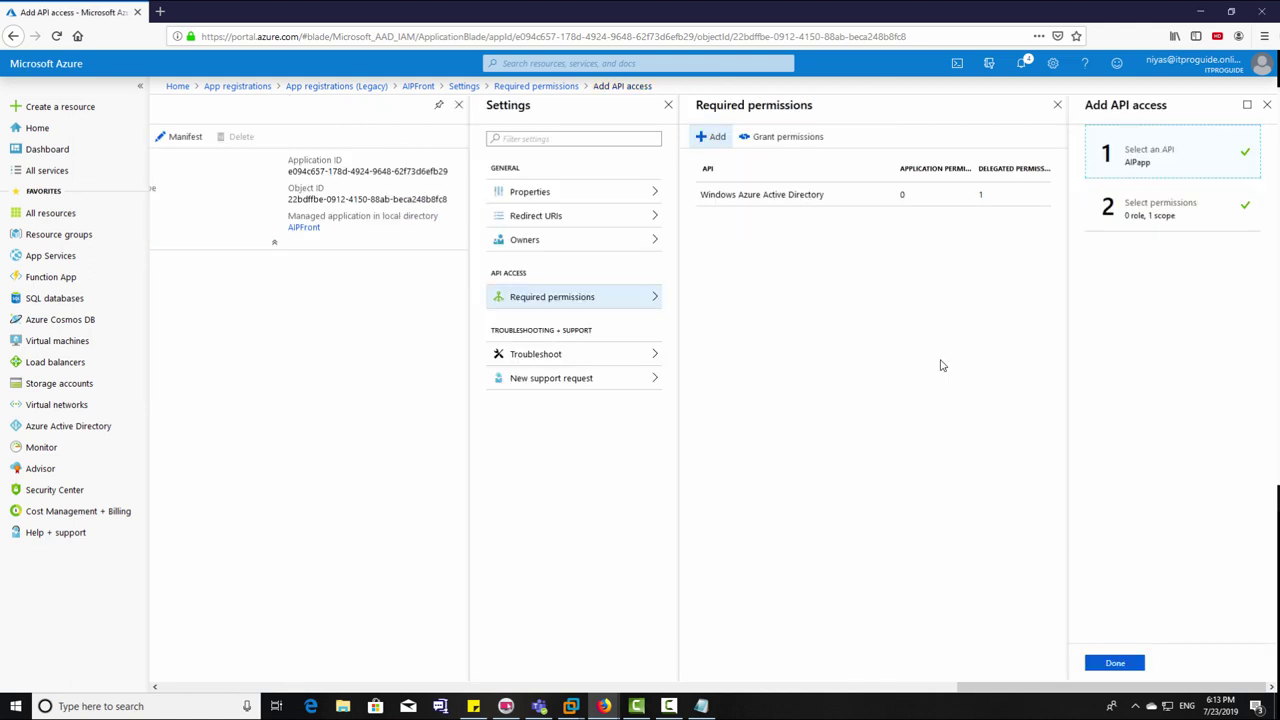
left_click(1115, 663)
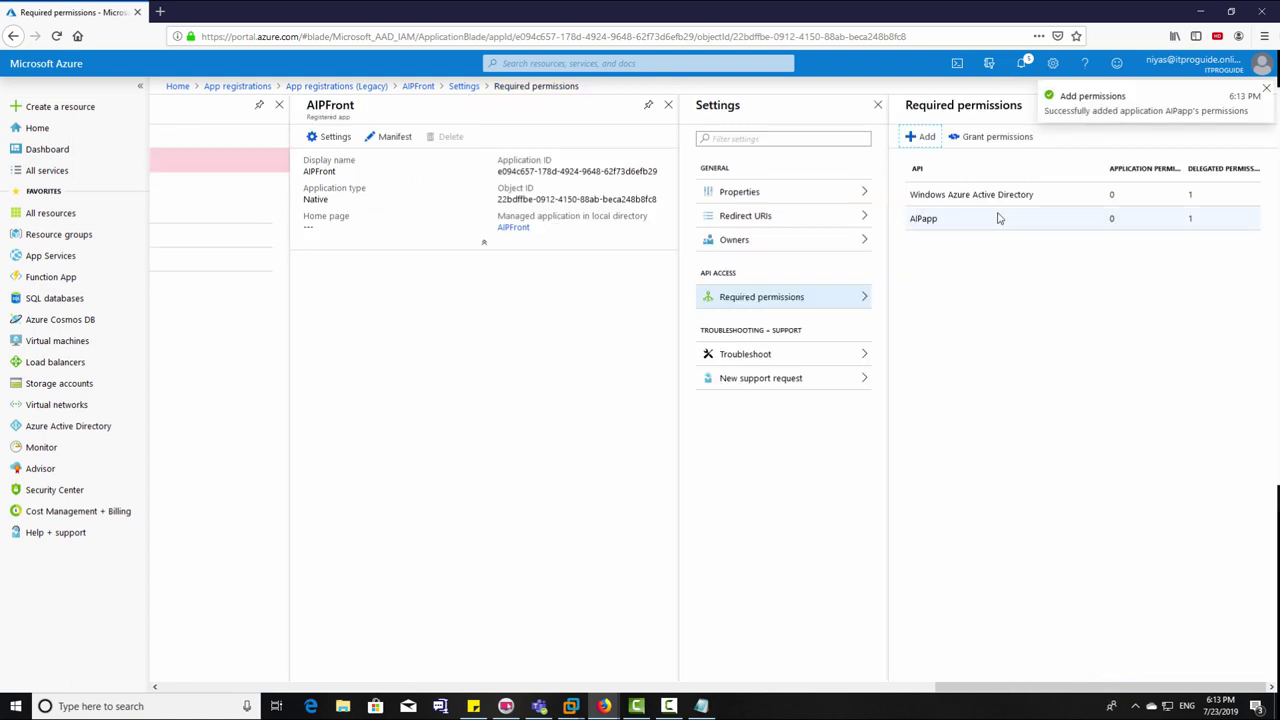
Grant AIPFront's AIPapp permissions to all directory accounts and close the access details
left_click(1000, 219)
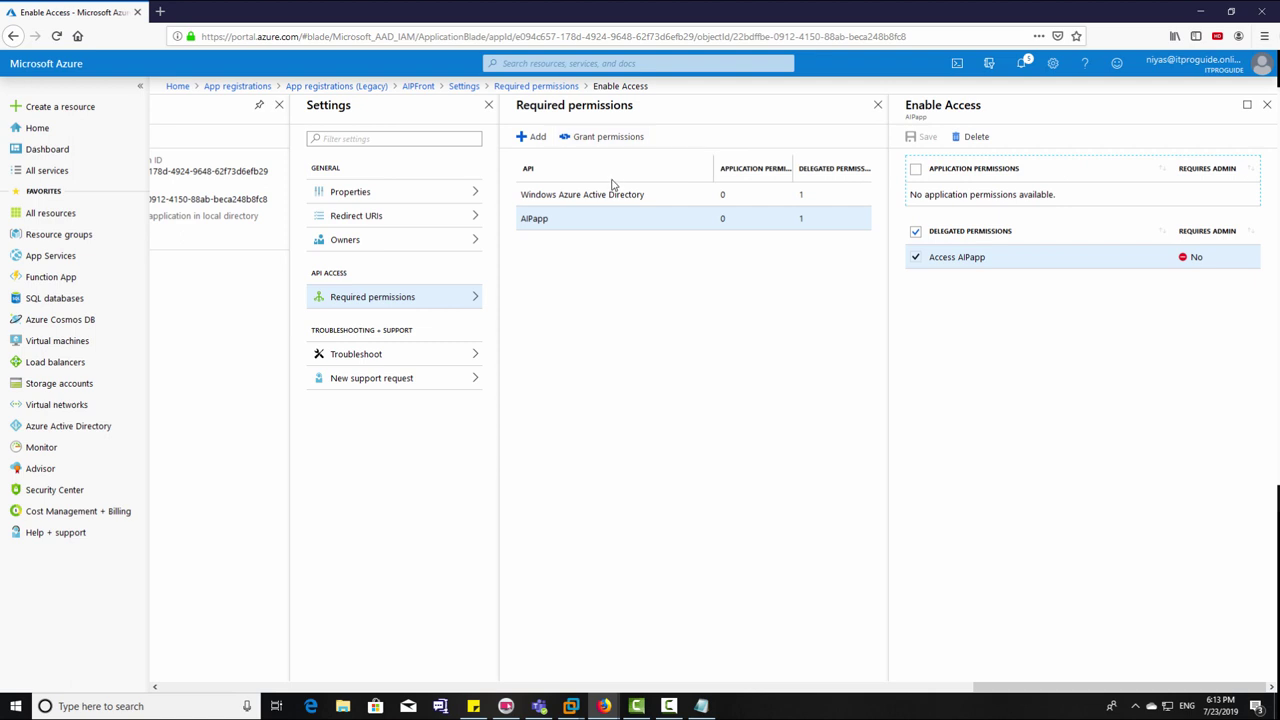
key("ctrl+t")
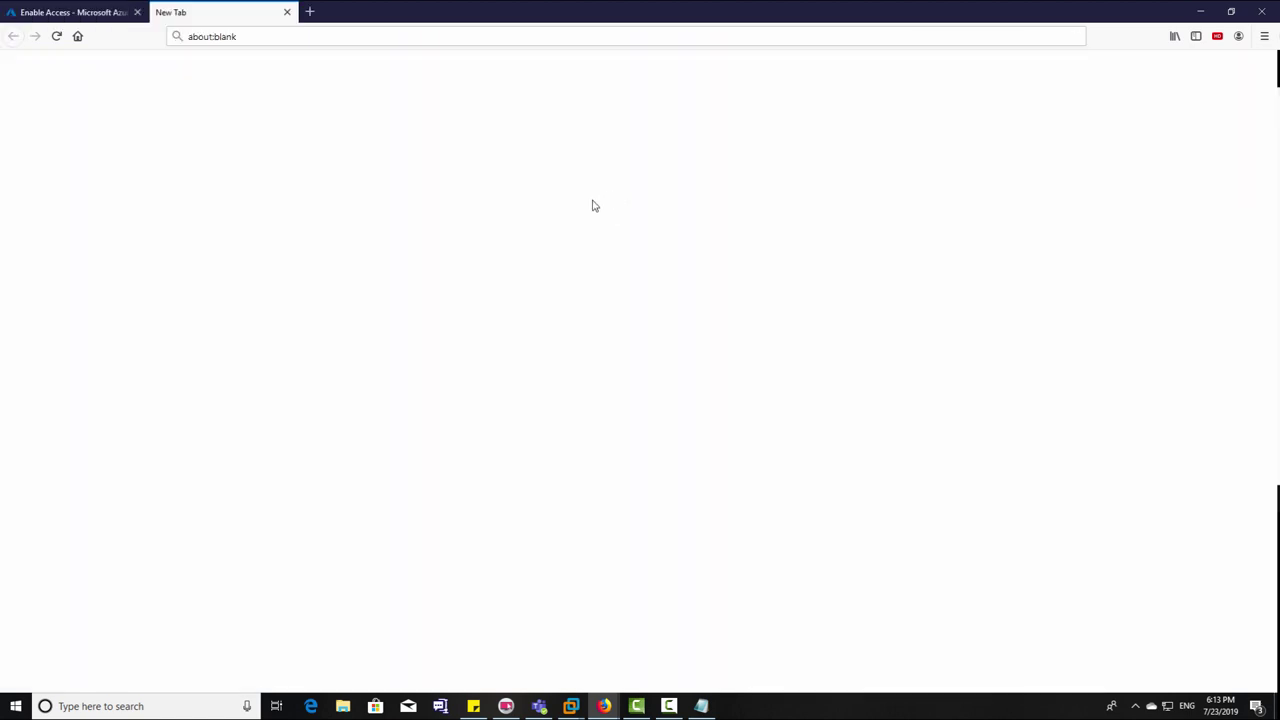
left_click(287, 13)
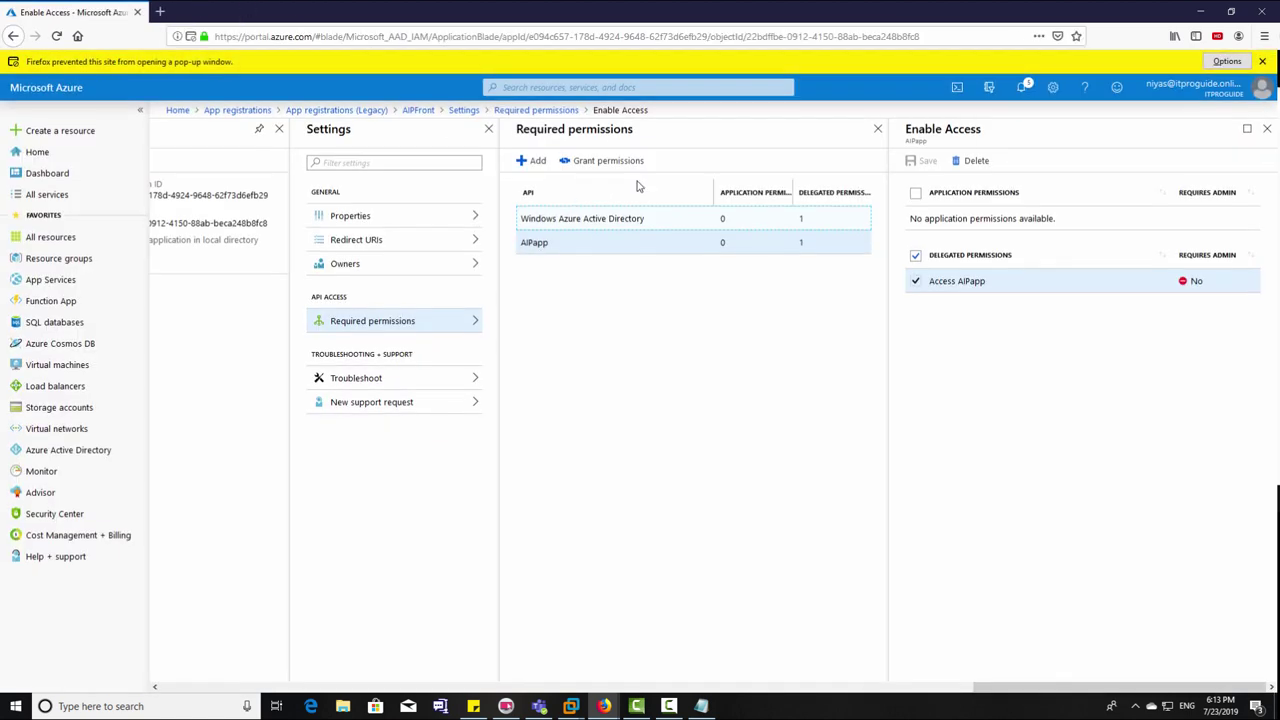
left_click(1262, 61)
left_click(594, 140)
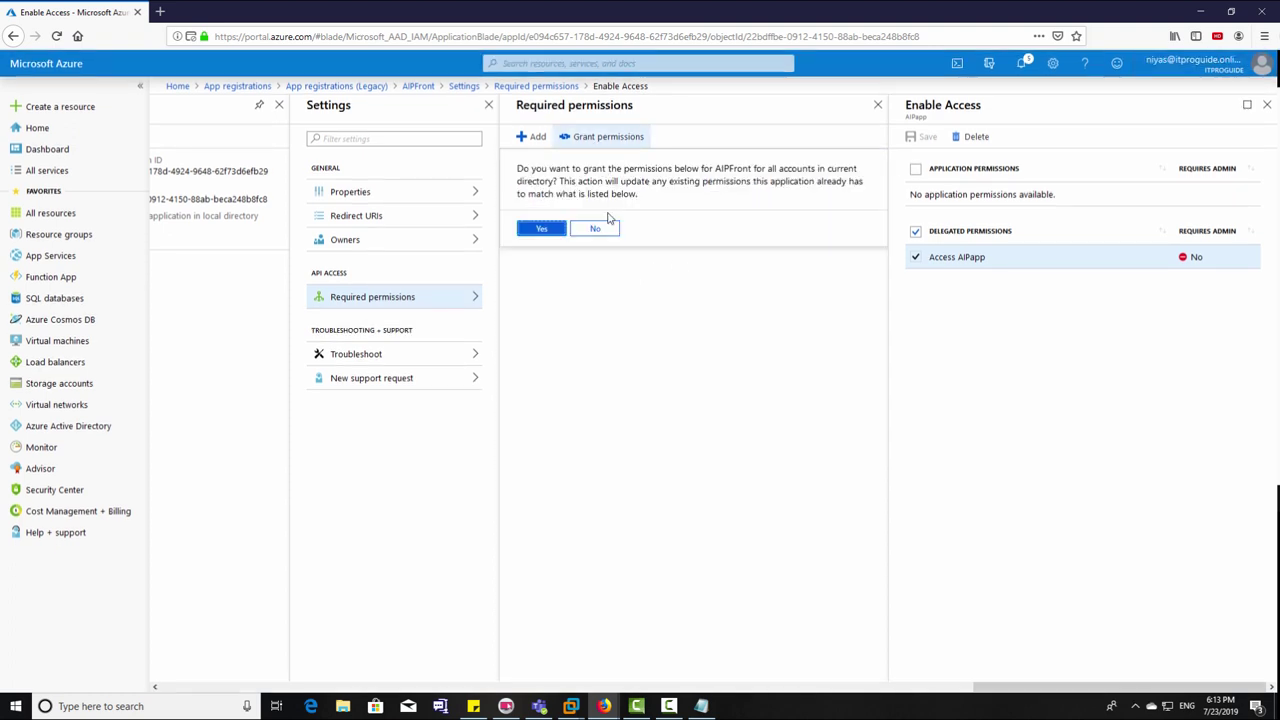
left_click(542, 231)
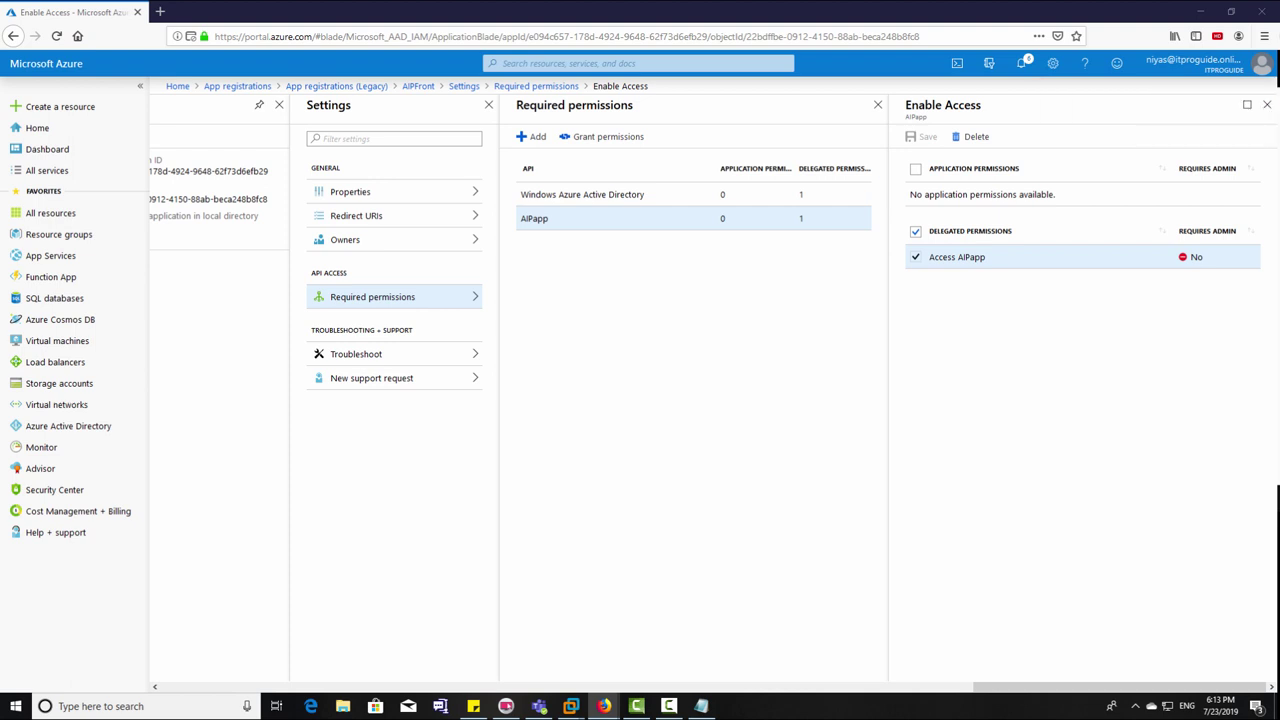
left_click(1265, 106)
Close the required permissions, Settings and AIPFront blades, back to the App registrations (Legacy) list
left_click(1265, 106)
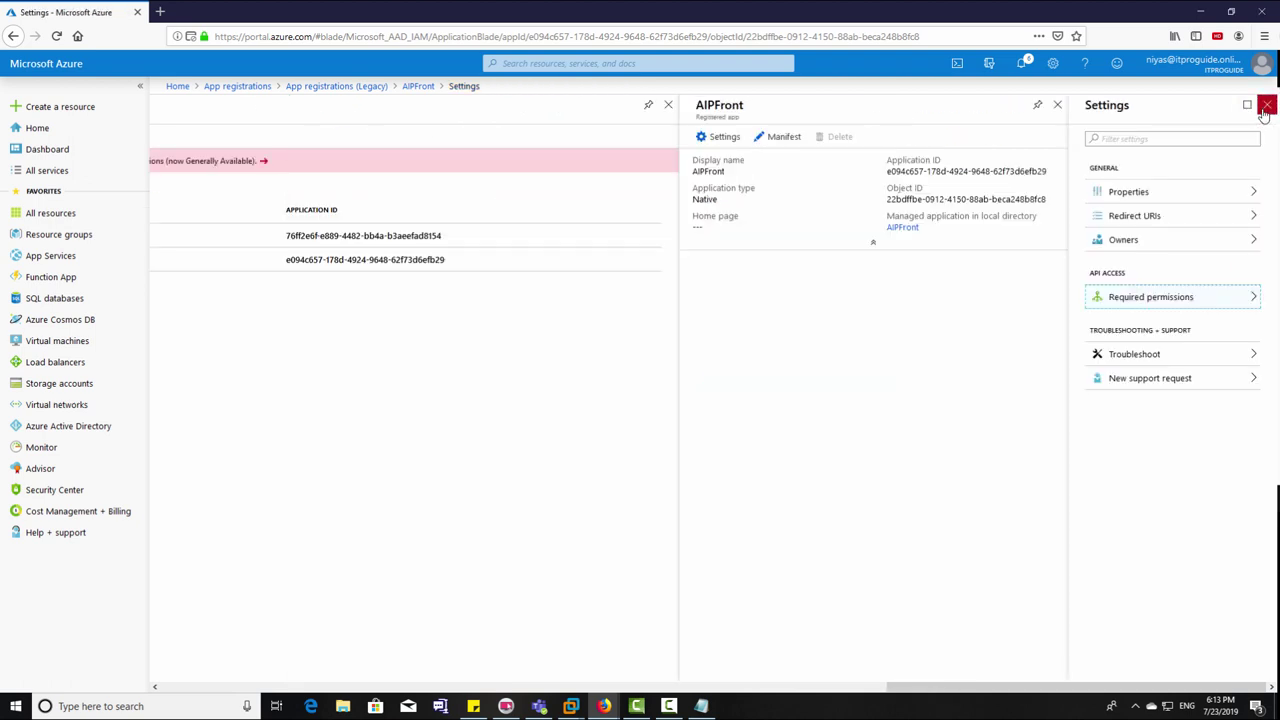
left_click(1265, 106)
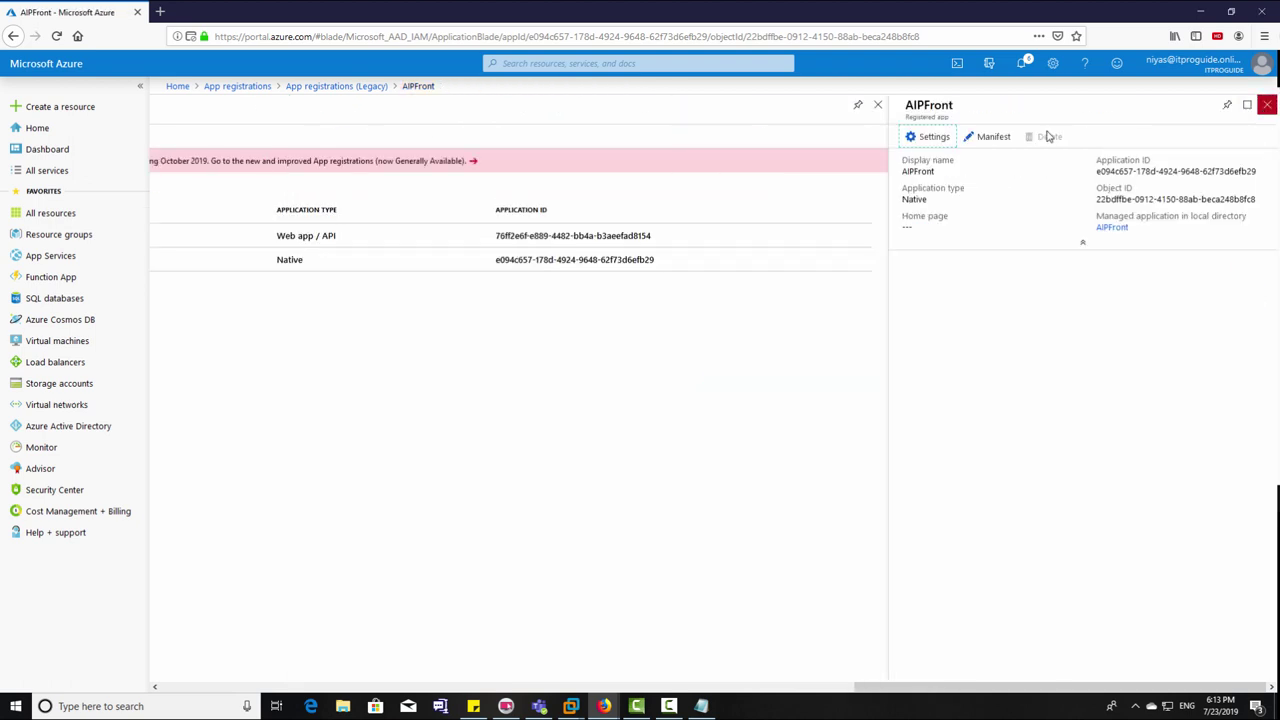
left_click(1260, 110)
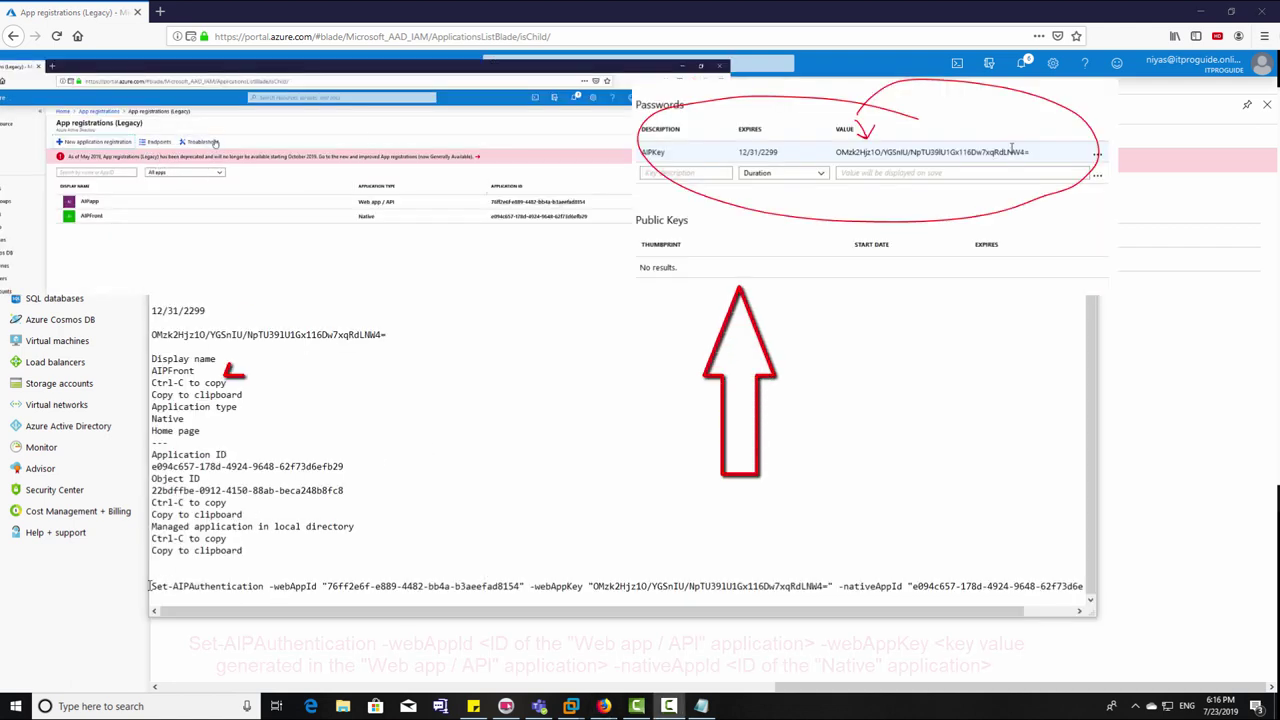
Copy the full Set-AIPAuthentication command from Notepad and switch to the AIPSrv server desktop
left_click_drag(158, 586, 1034, 575)
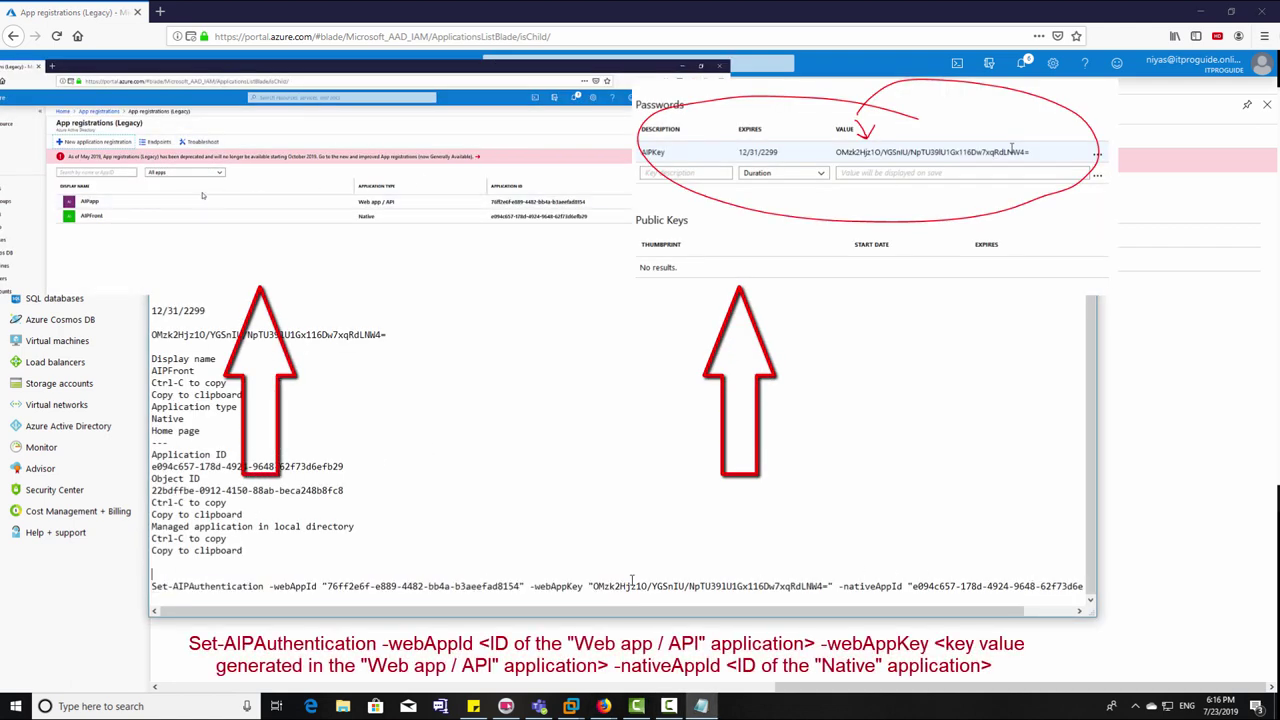
left_click_drag(523, 586, 268, 588)
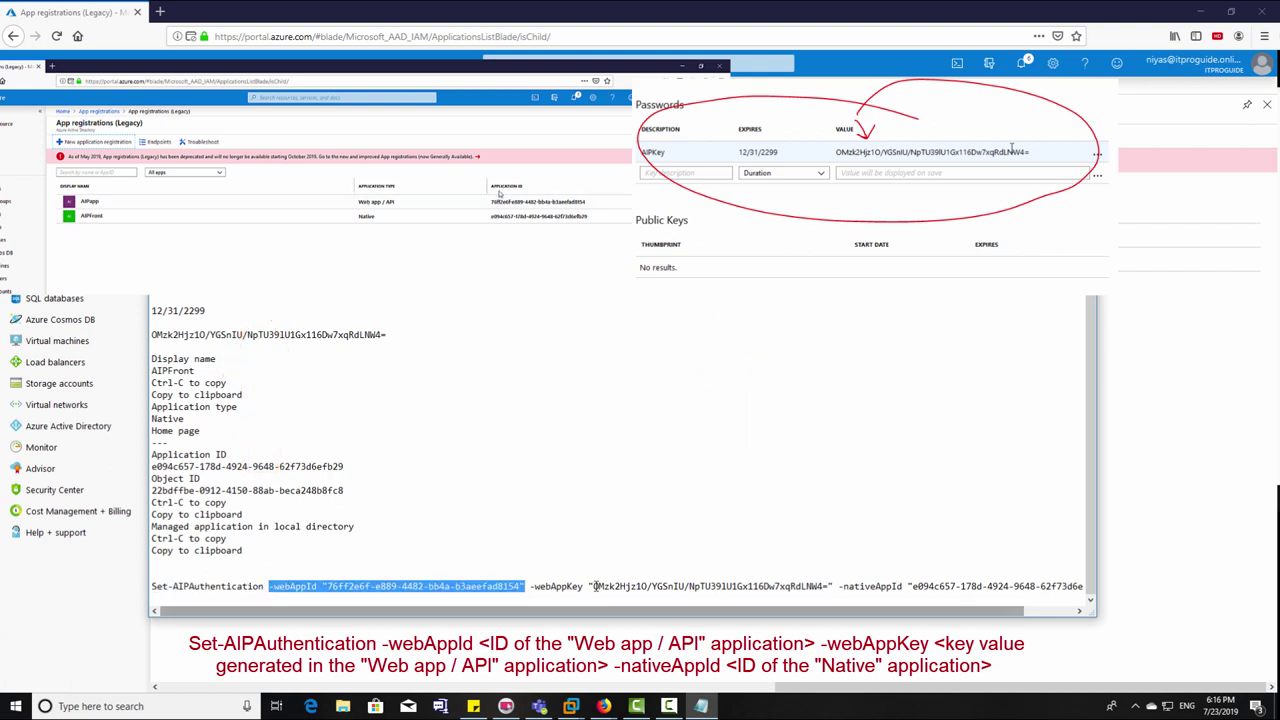
left_click_drag(589, 586, 826, 587)
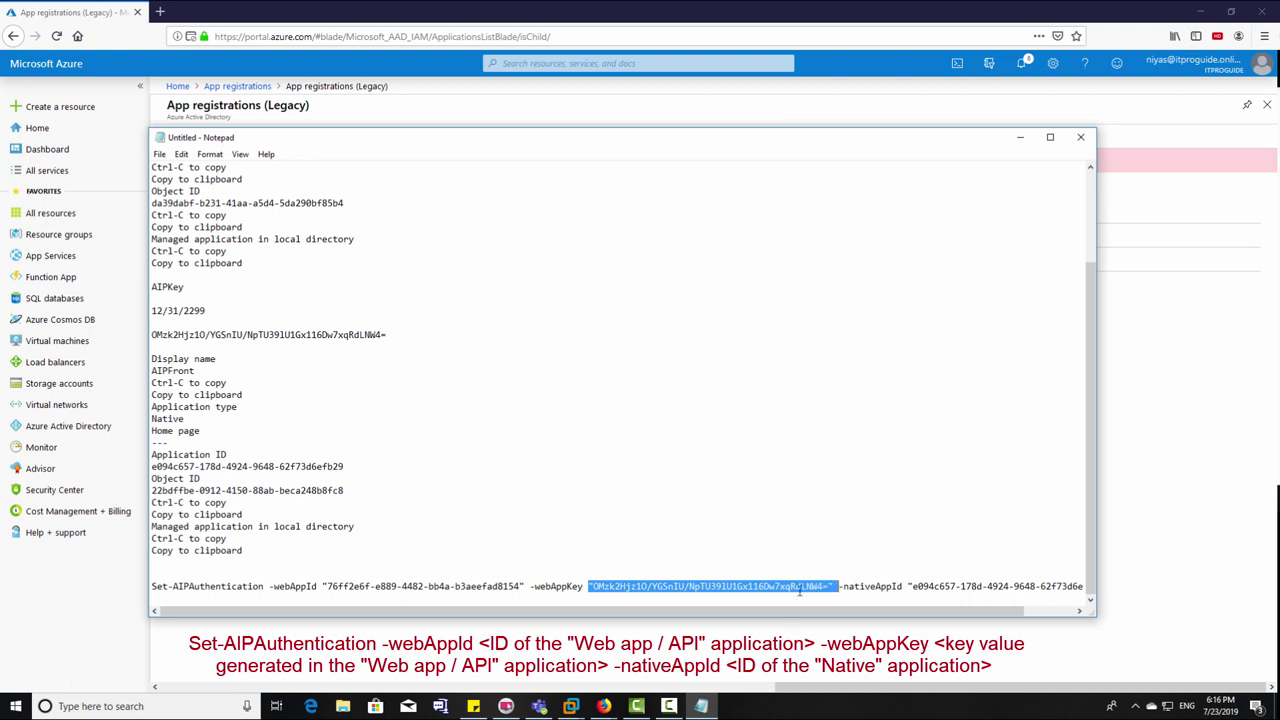
left_click(213, 571)
key("ctrl+shift+End")
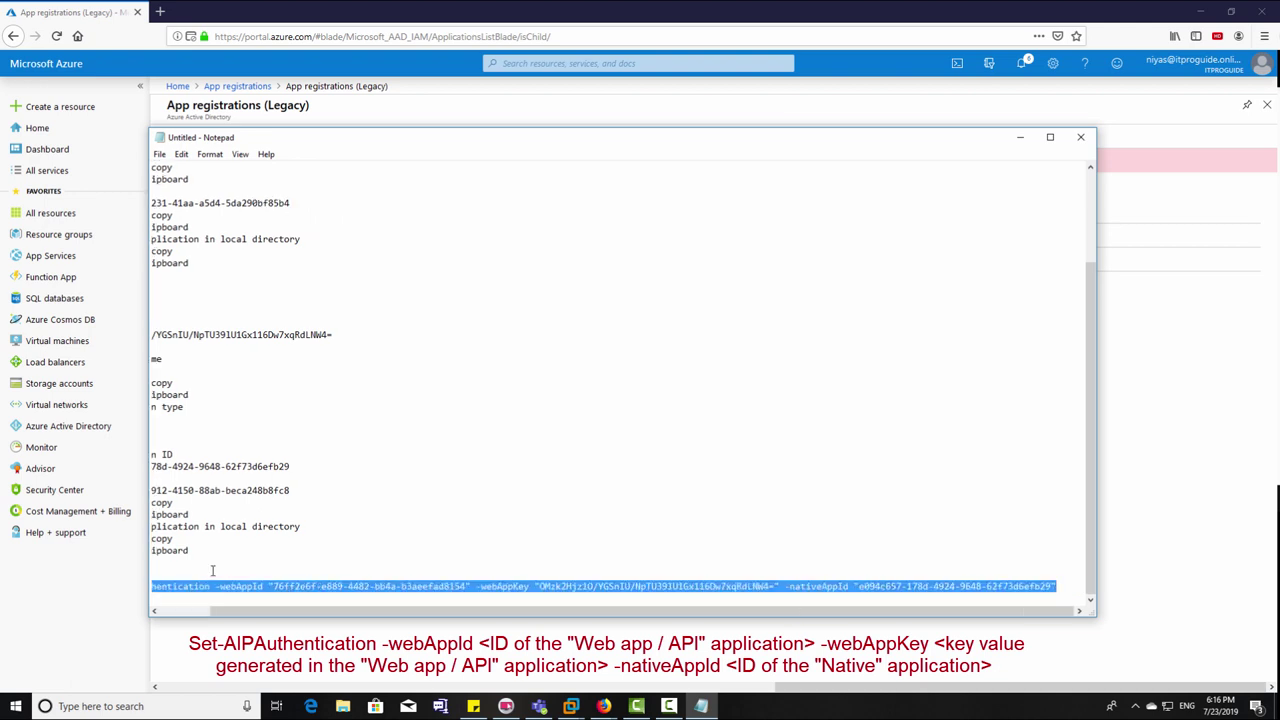
left_click(569, 706)
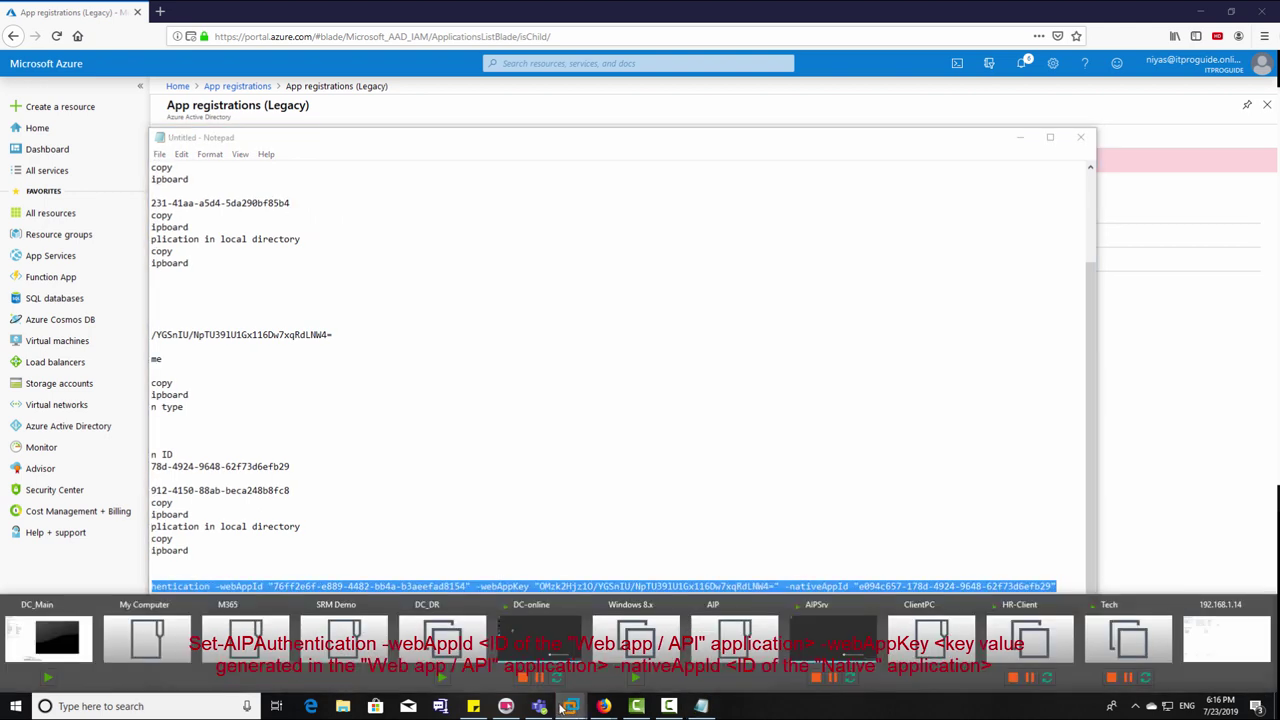
left_click(807, 626)
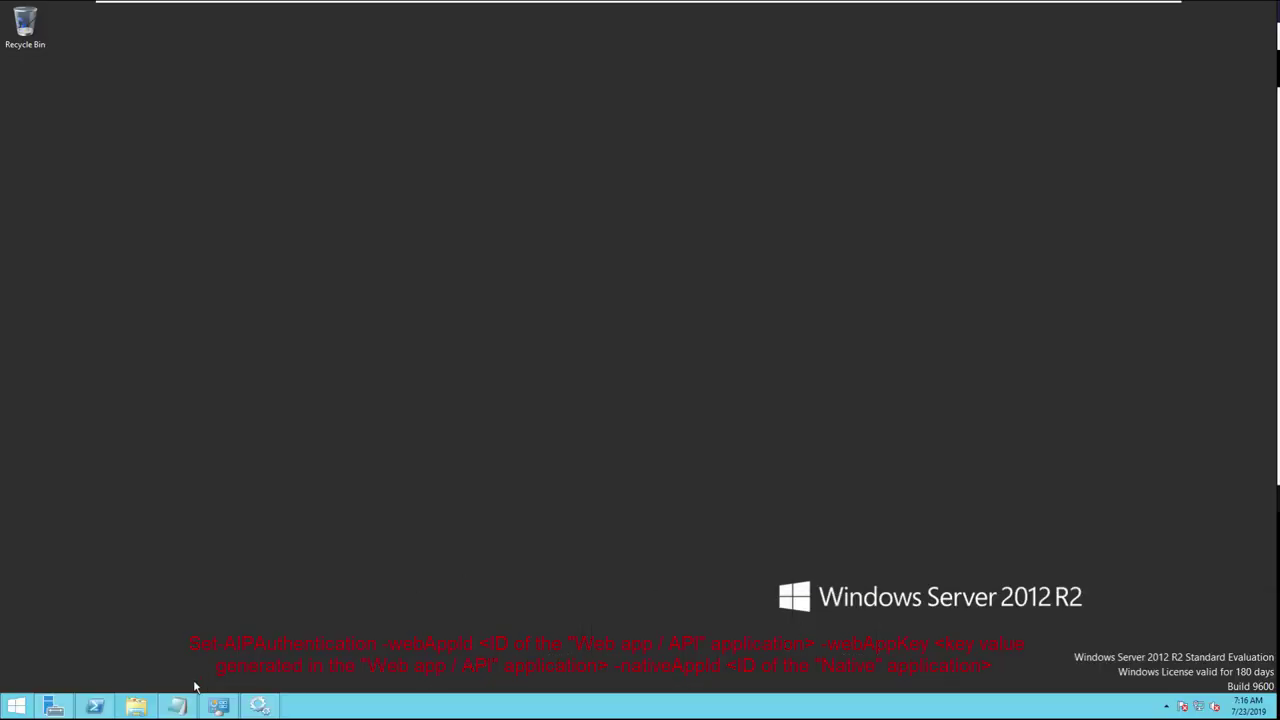
Paste and run the Set-AIPAuthentication command in Windows PowerShell on the server
left_click(95, 706)
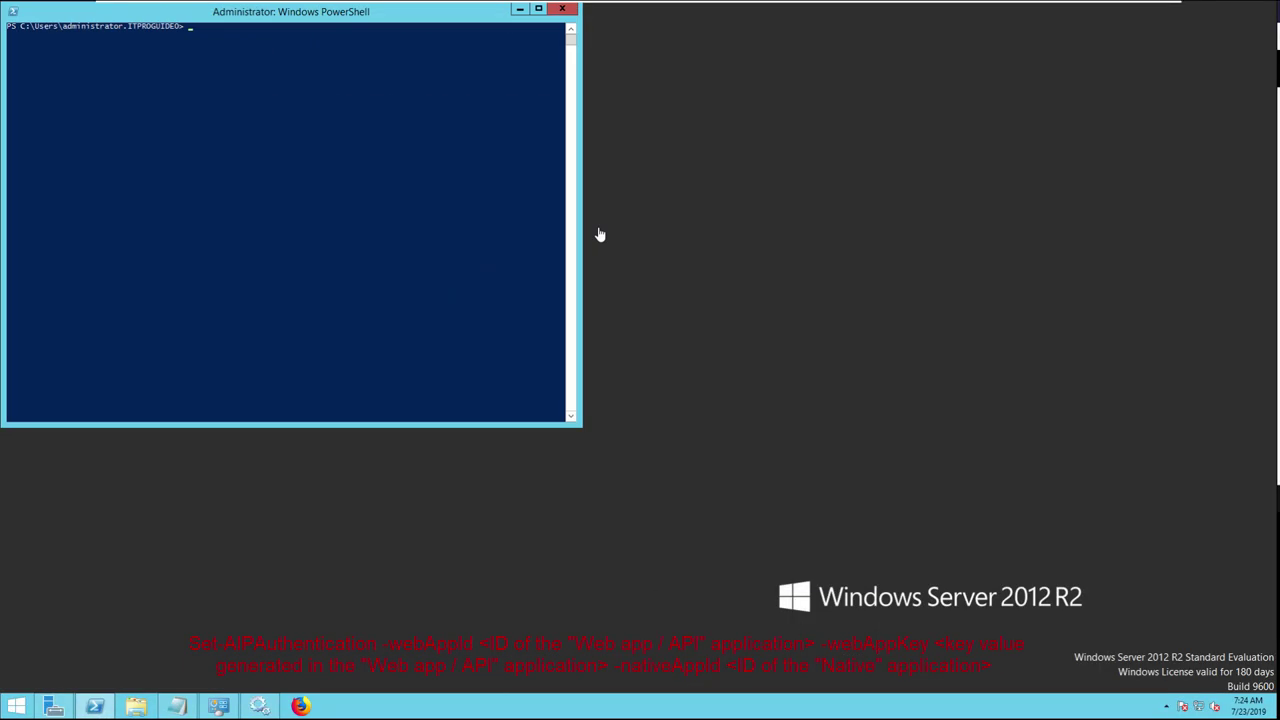
right_click(359, 197)
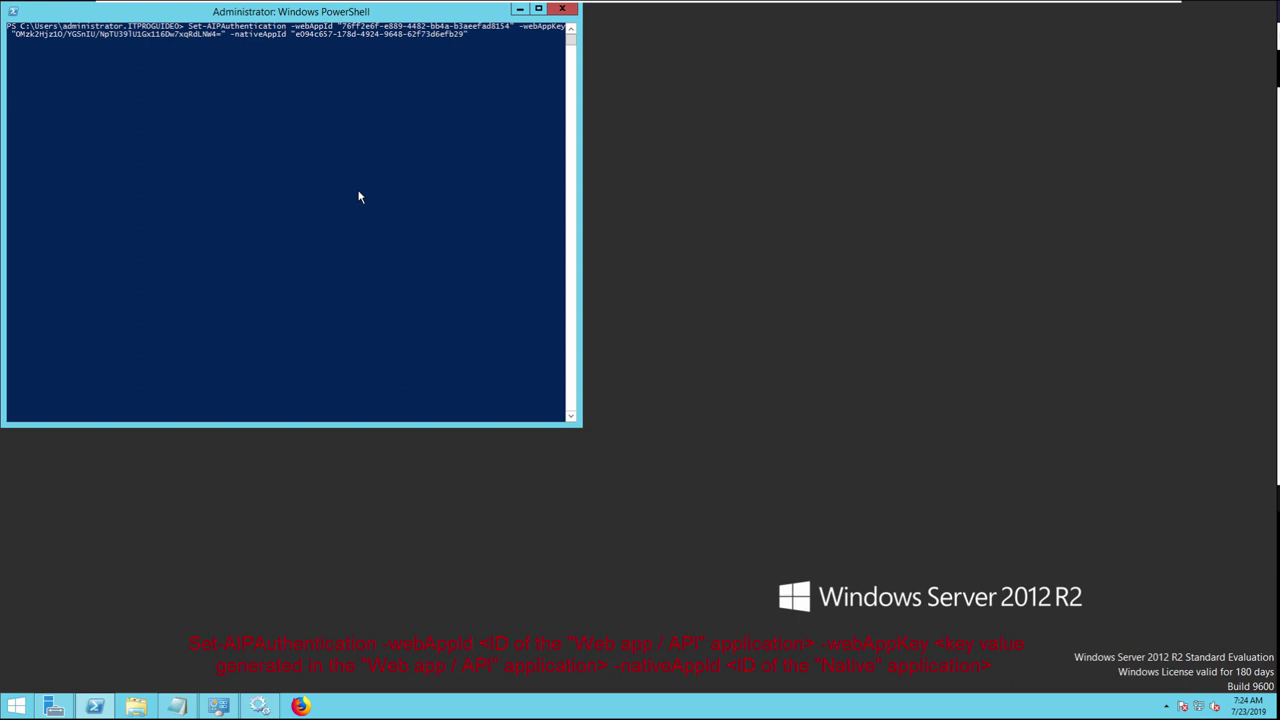
key("Return")
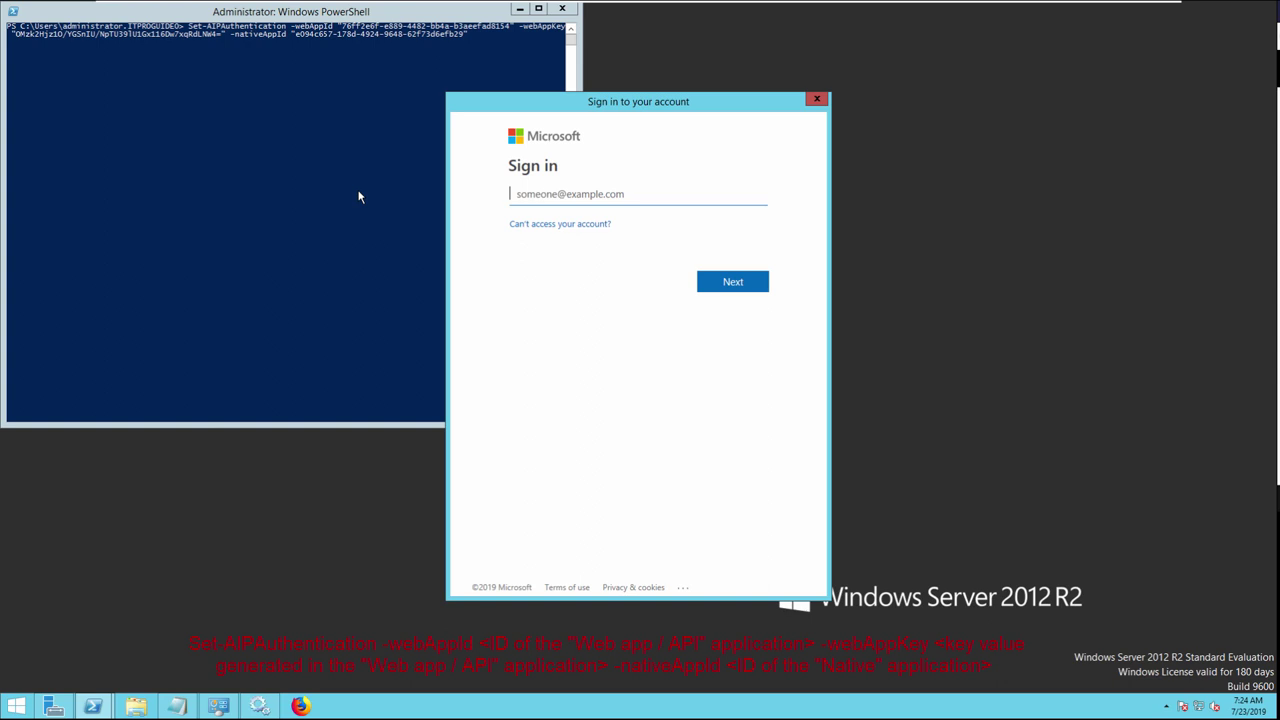
Sign in with the account name and password, then copy the returned access token
key("Return")
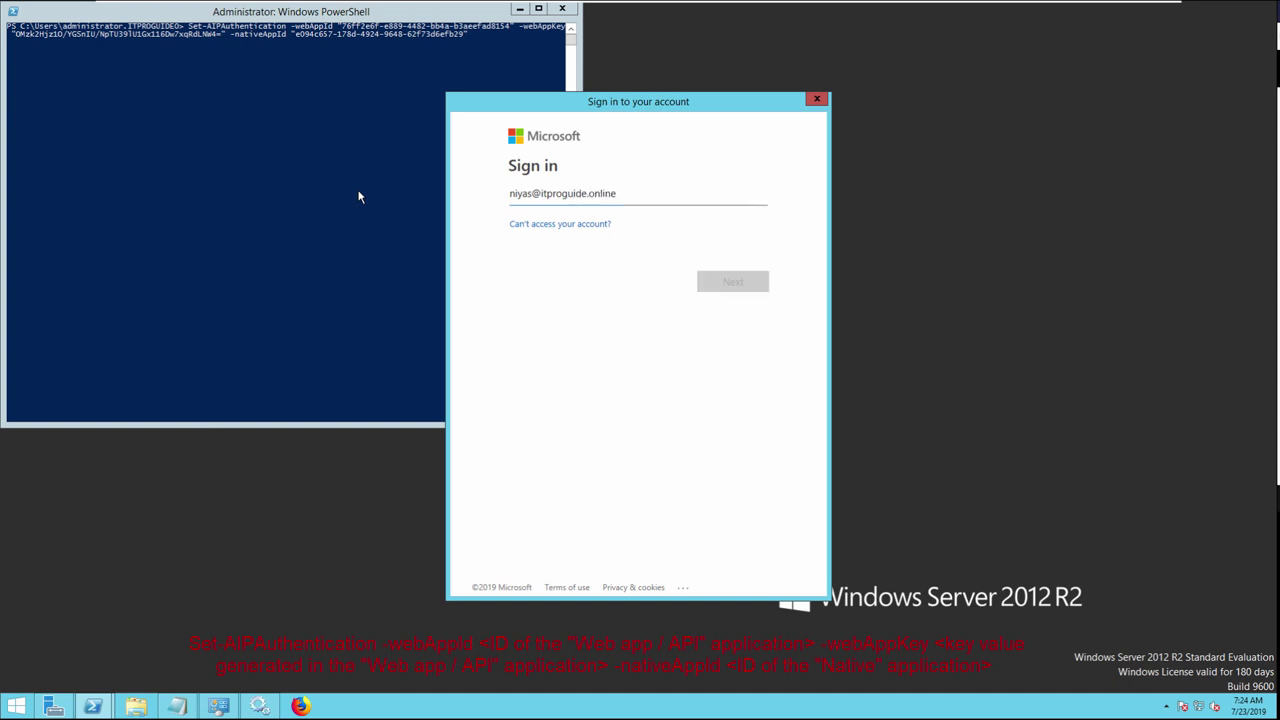
type("•••••••••")
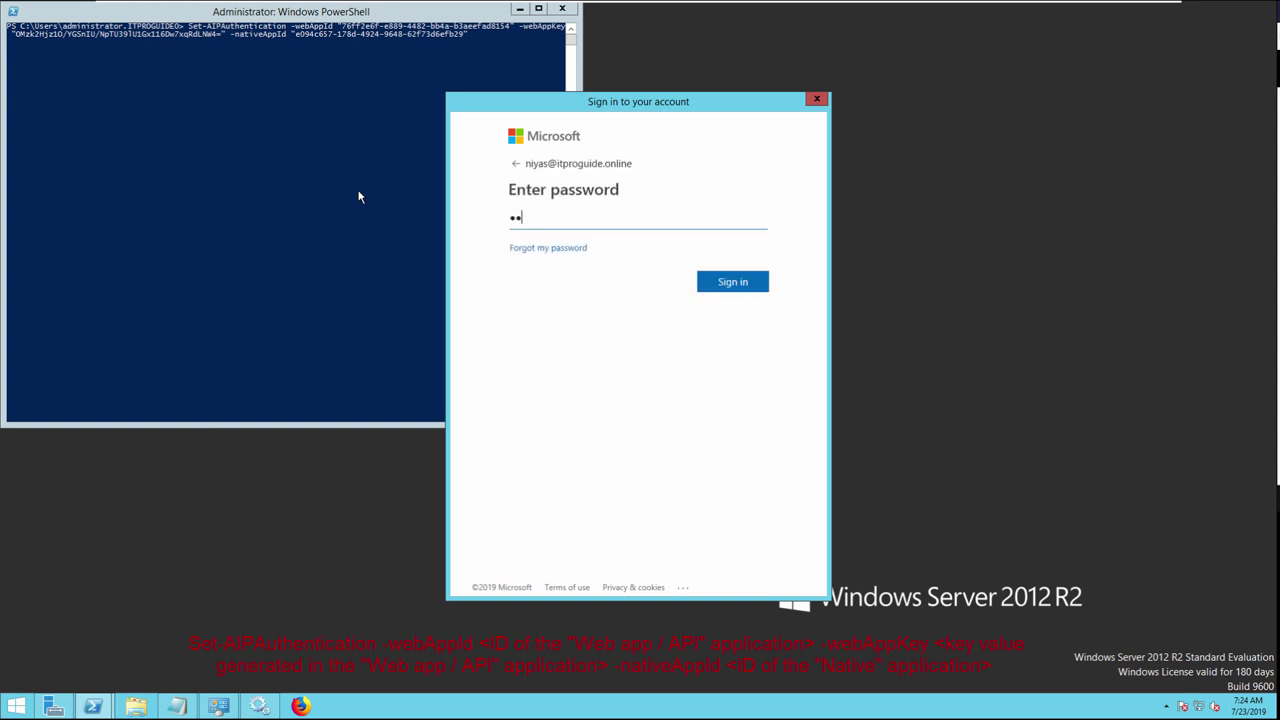
key("Return")
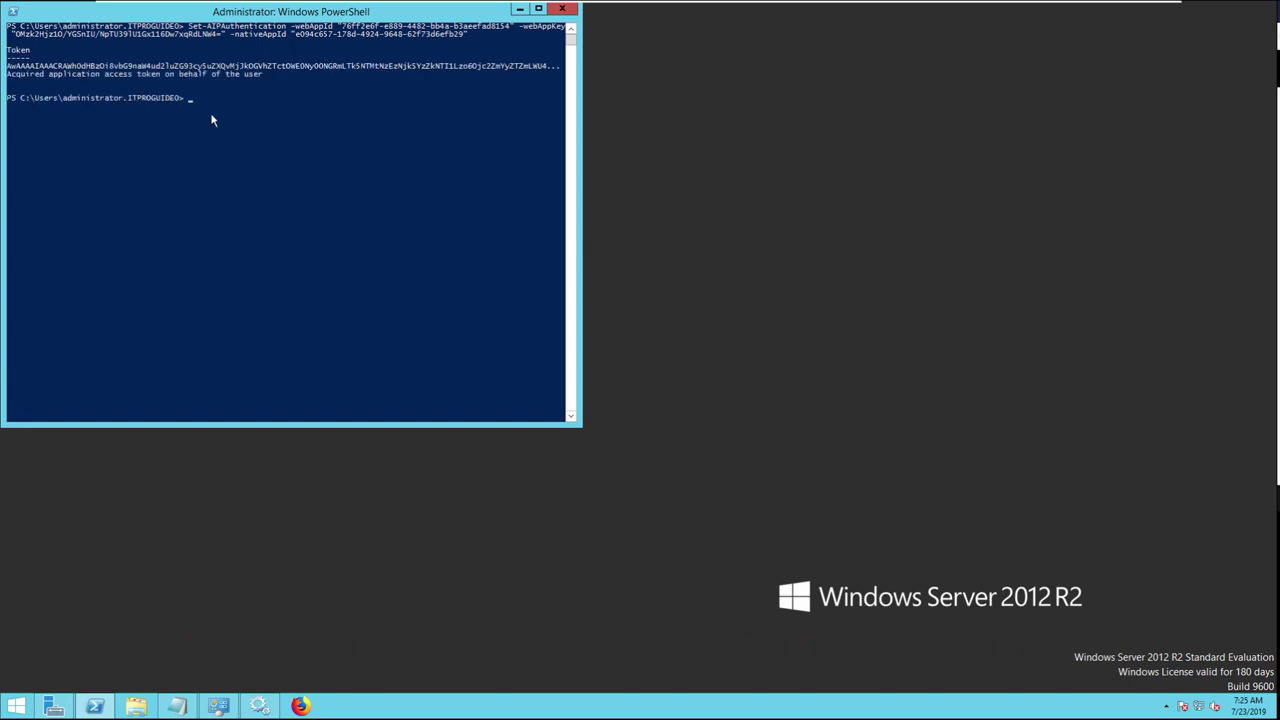
double_click(15, 68)
right_click(16, 68)
Paste the access token on a new line below the Install-AIPScanner command, then minimize Notepad
left_click(177, 706)
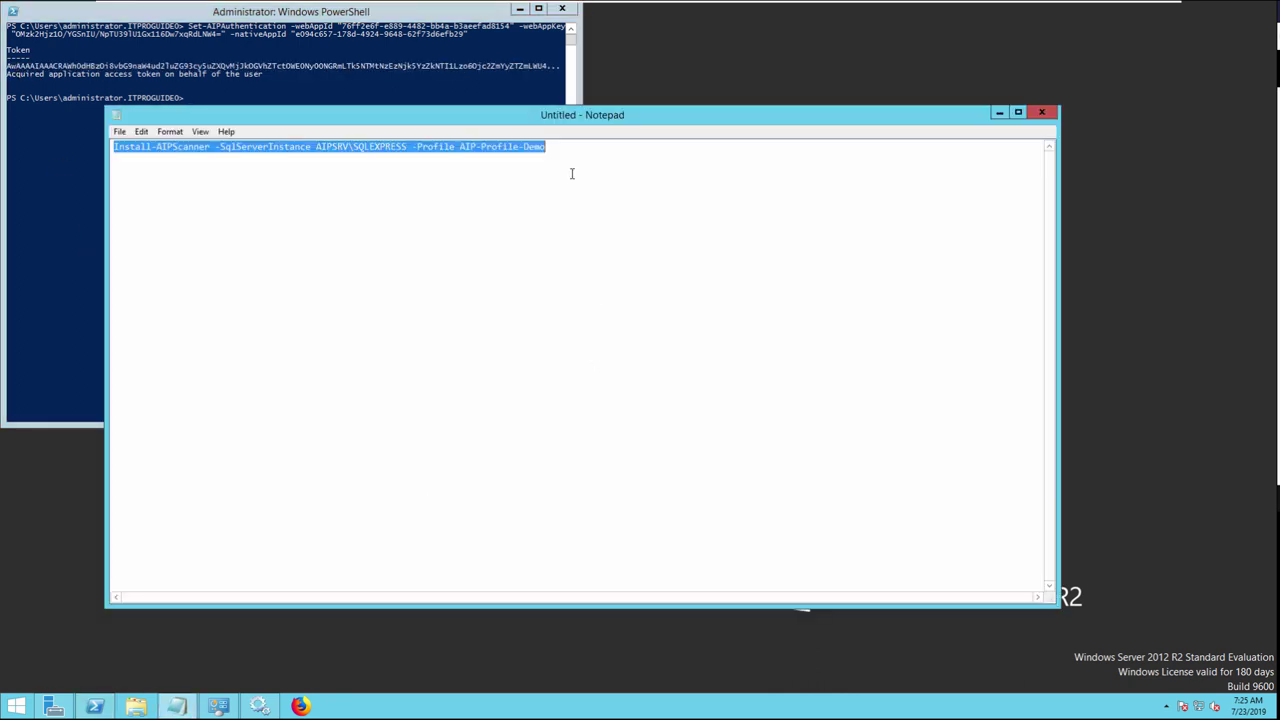
left_click(572, 172)
key("Return")
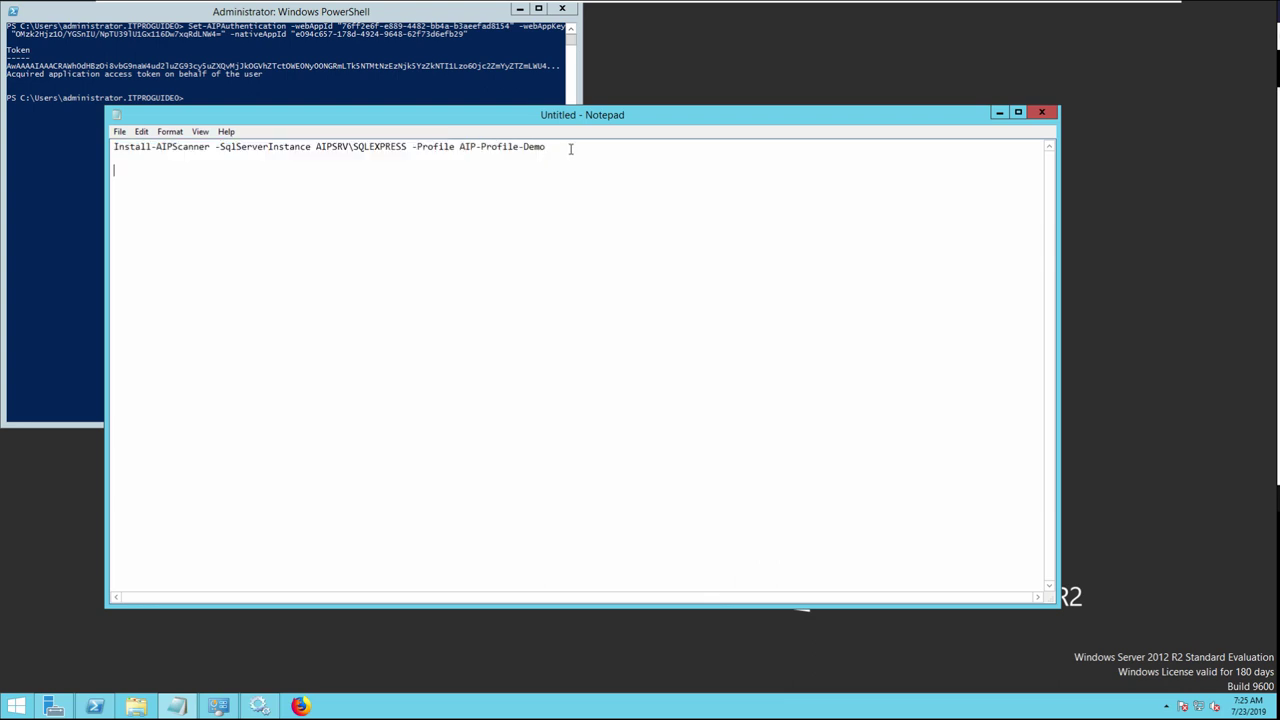
key("ctrl+v")
left_click(998, 112)
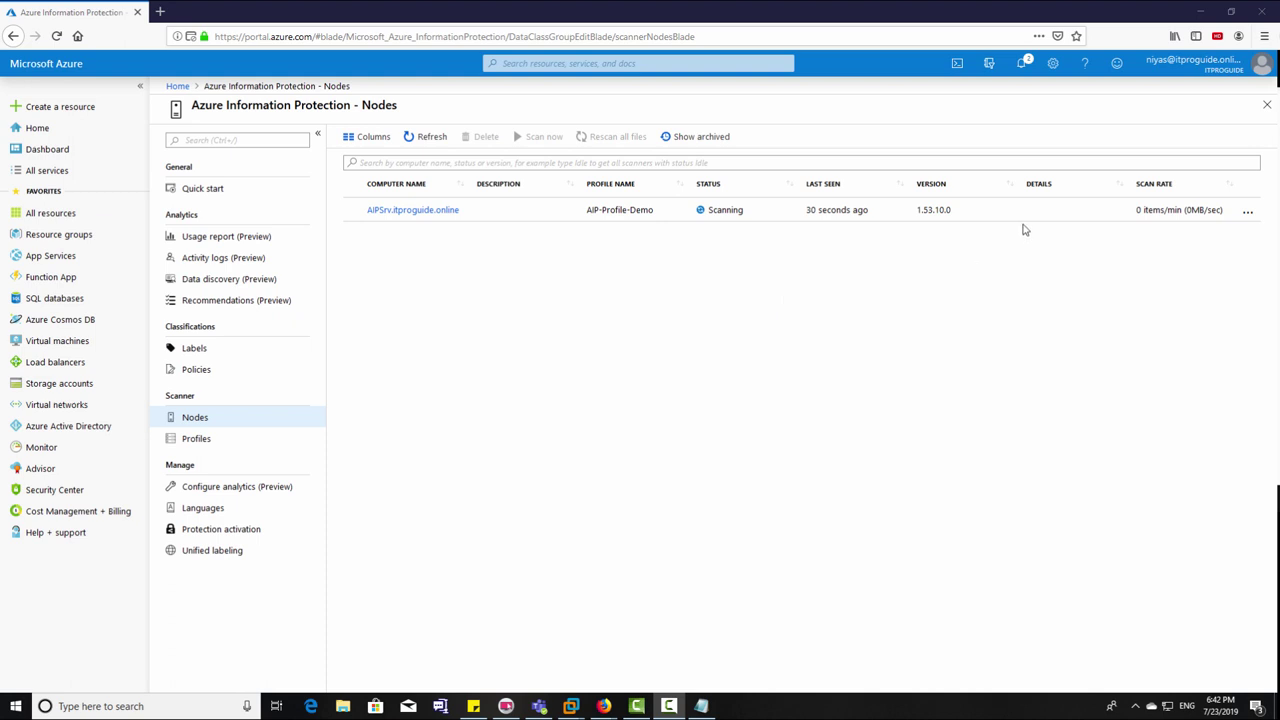
Select the AIPSrv.itproguide.online scanner node, then bring up the server's Event Viewer
left_click(1088, 220)
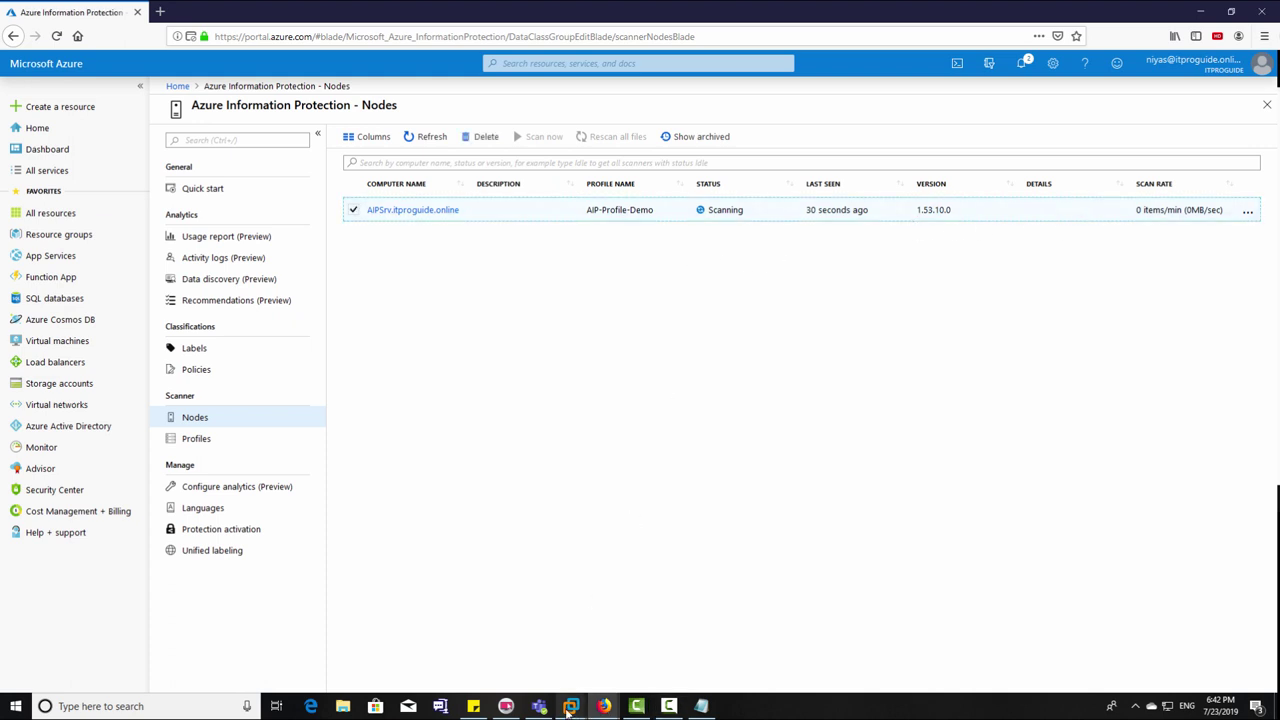
mouse_move(571, 706)
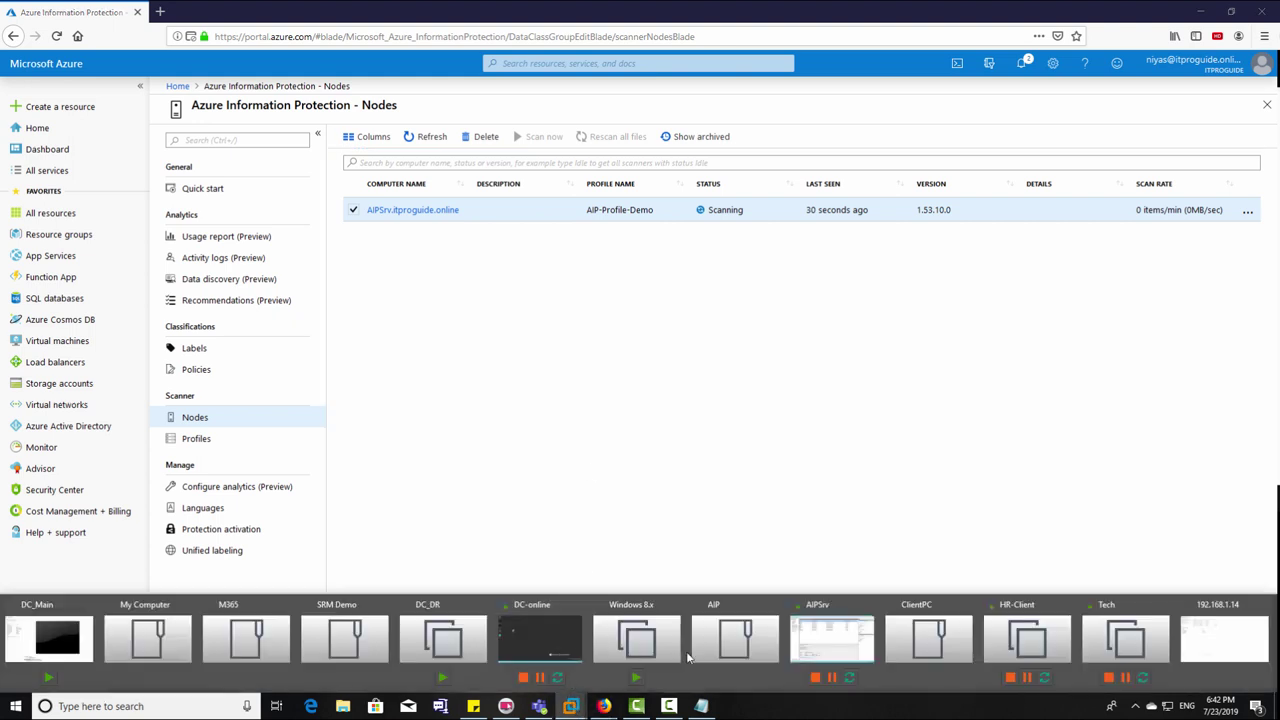
left_click(775, 645)
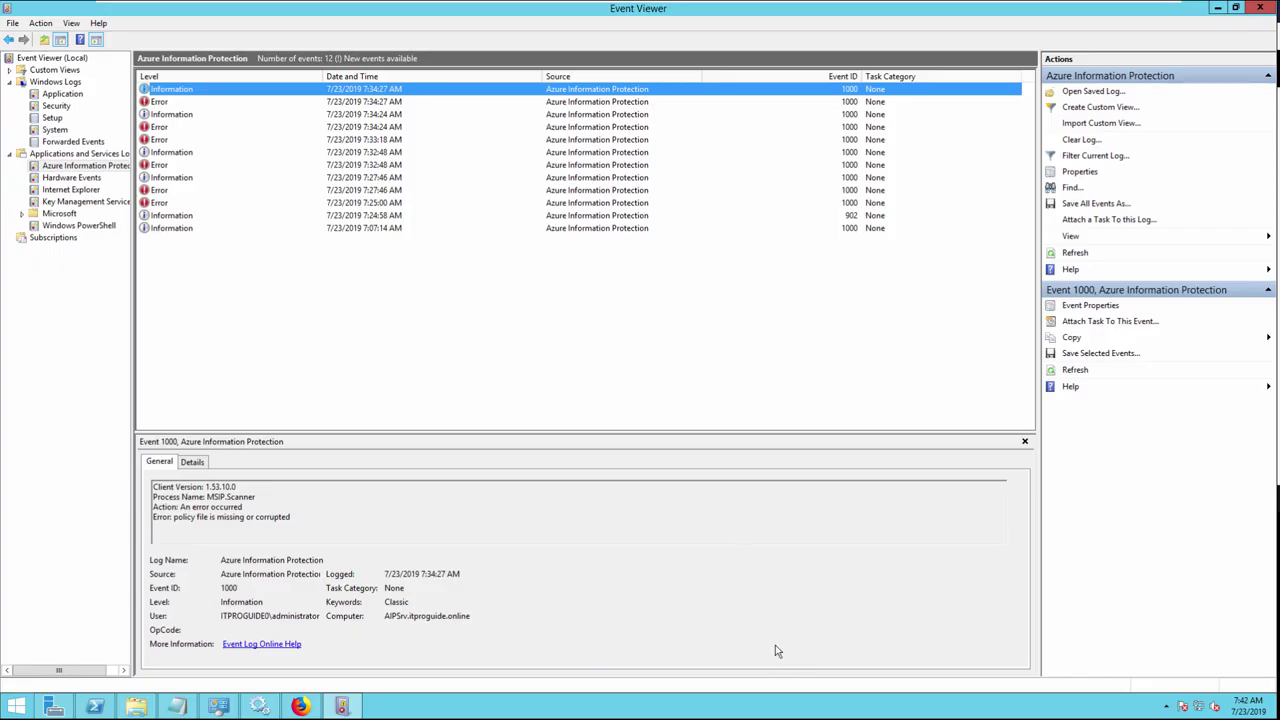
Refresh the Azure Information Protection log, browse the scan and policy download events, and enlarge the details pane
left_click(1075, 252)
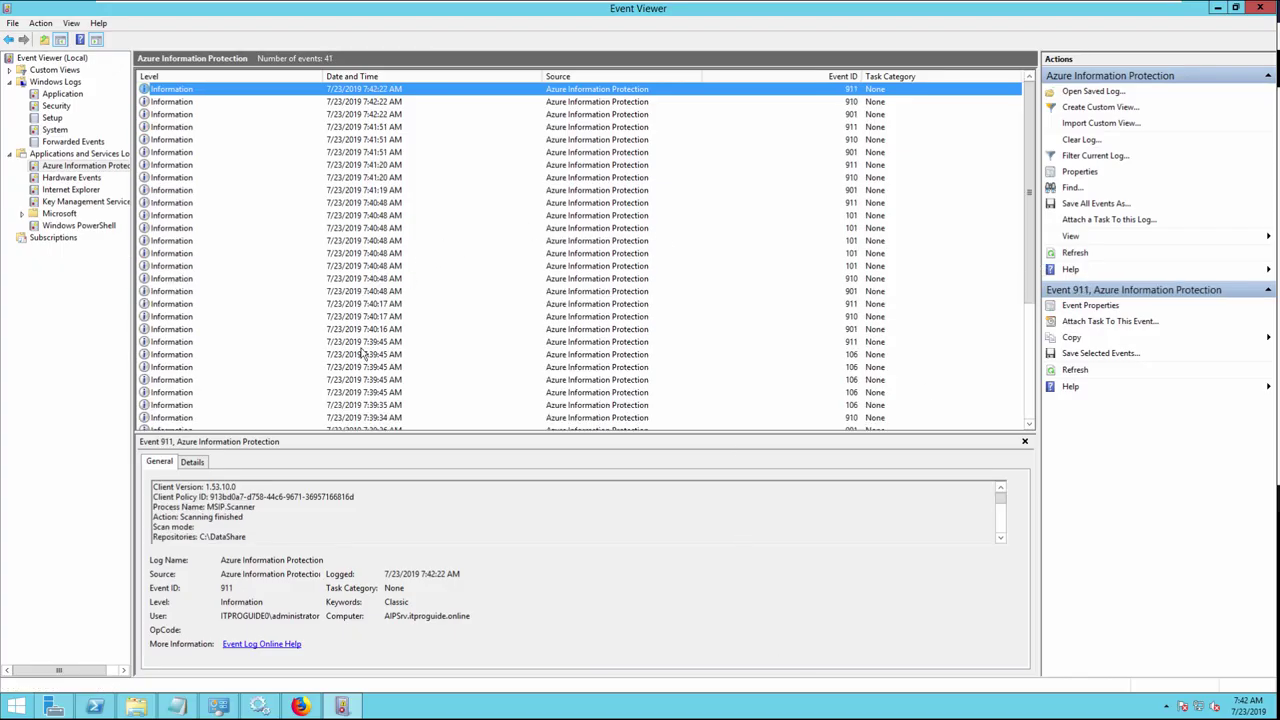
left_click(1000, 539)
left_click(1000, 539)
left_click(1000, 539)
left_click(1000, 539)
left_click(1000, 539)
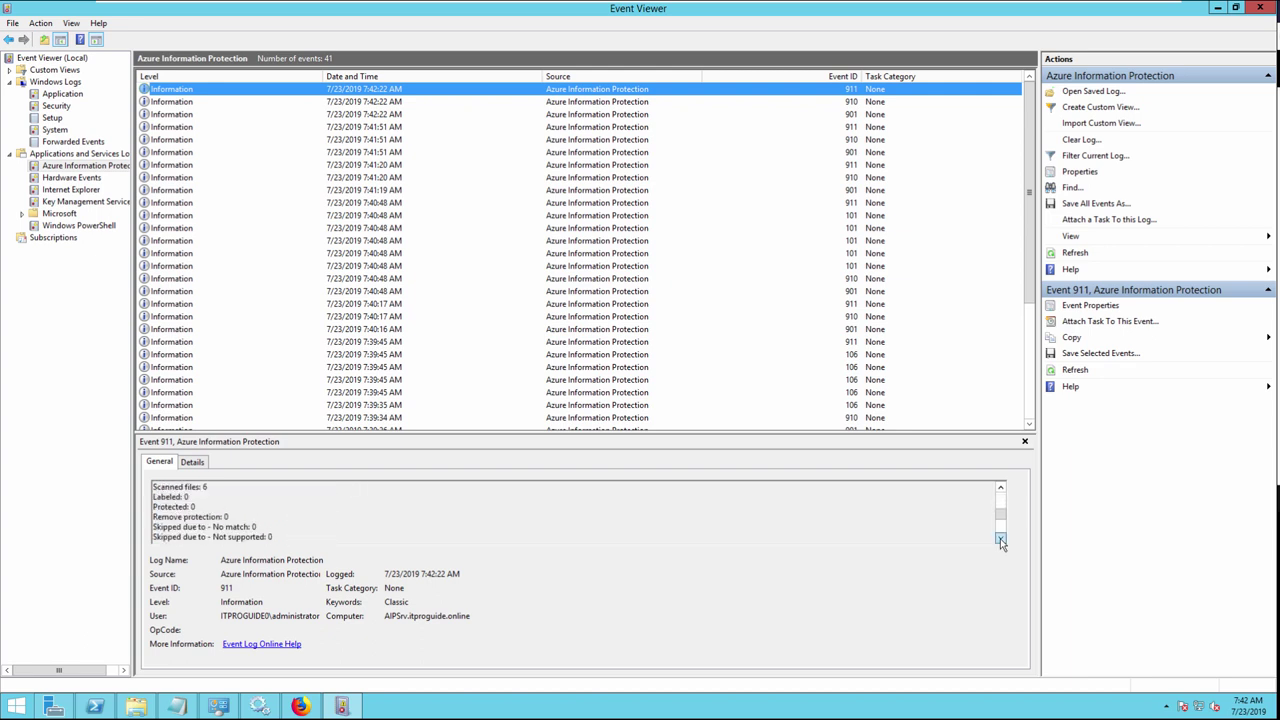
left_click(410, 104)
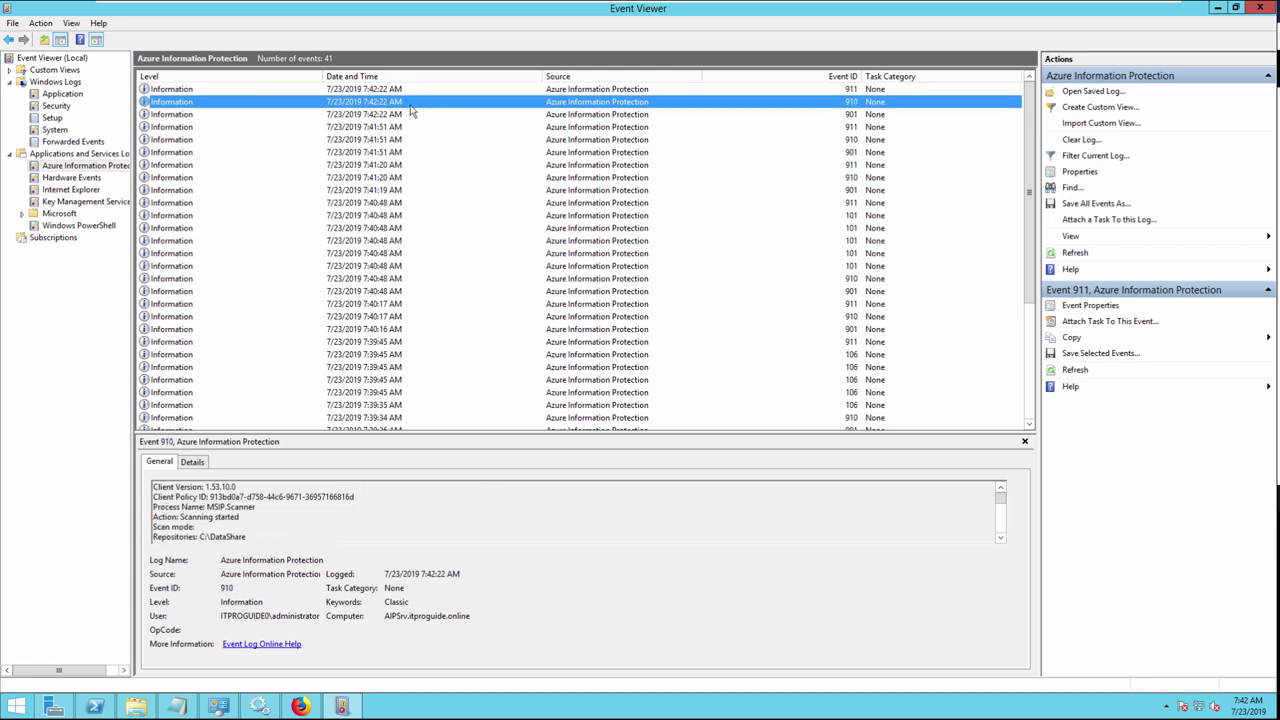
key("Down")
key("Down")
key("Down")
key("Down")
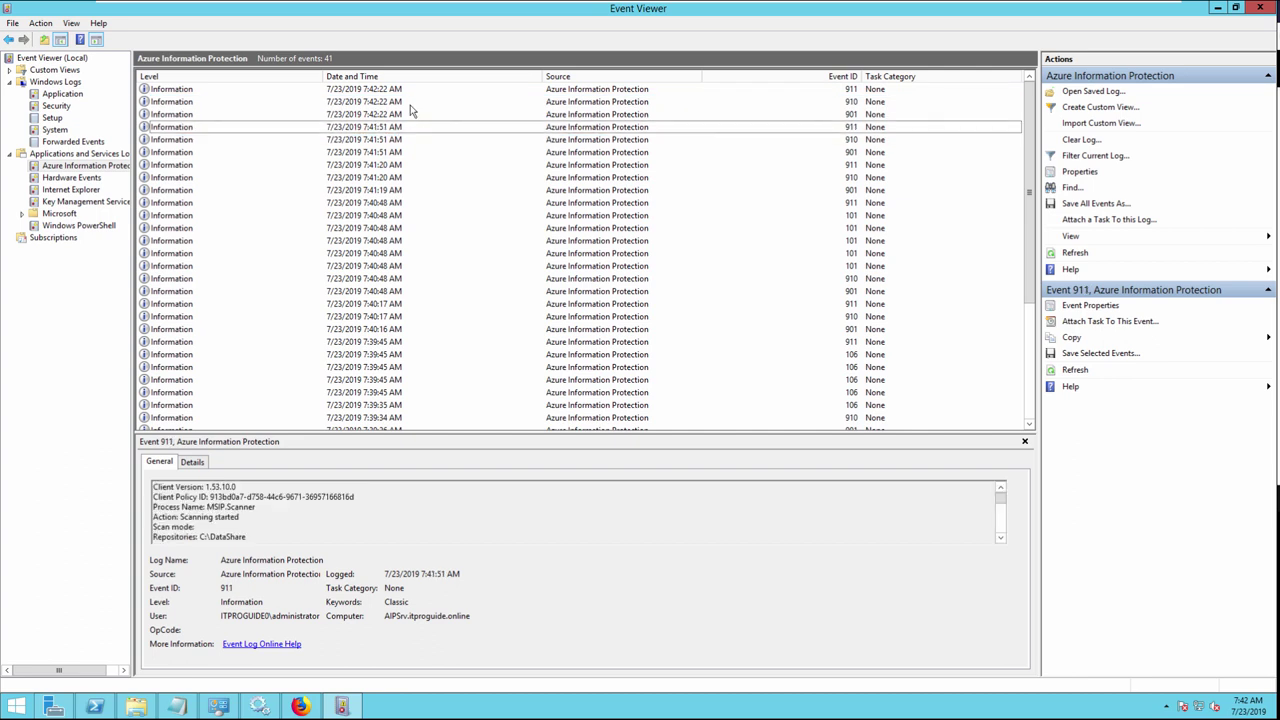
key("Down")
key("Down")
key("Down")
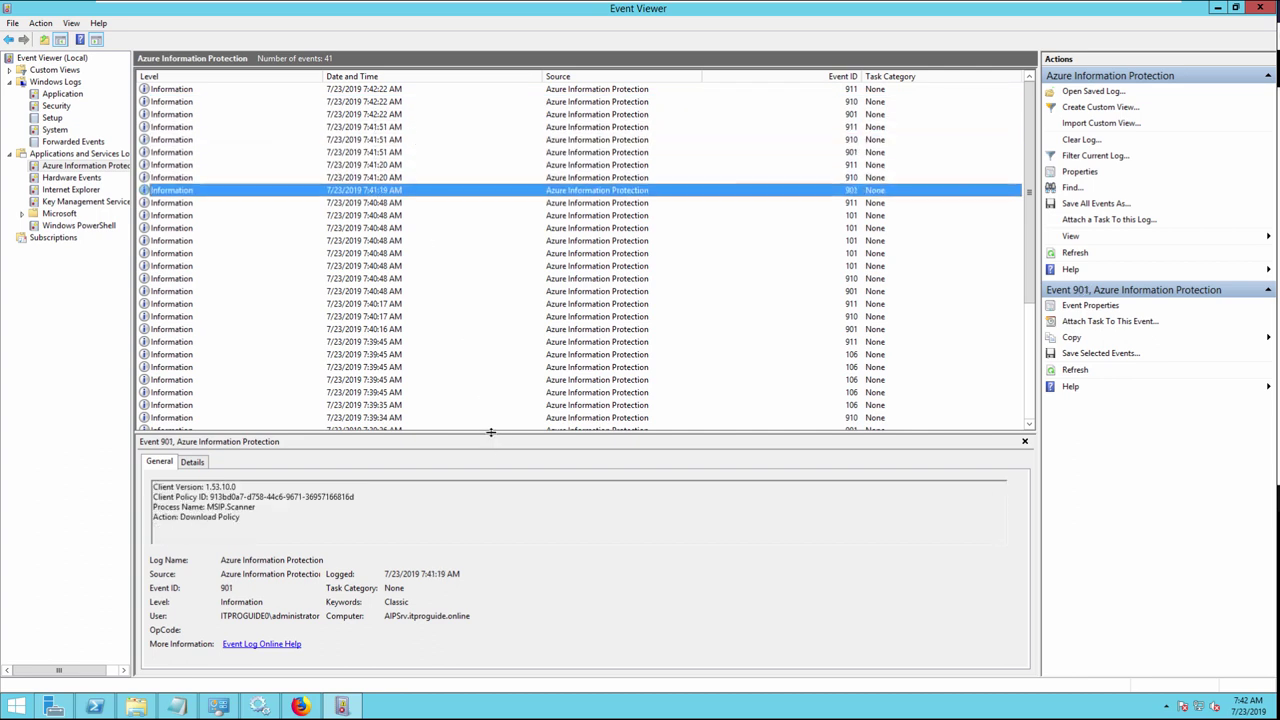
left_click(491, 436)
left_click_drag(503, 373, 446, 201)
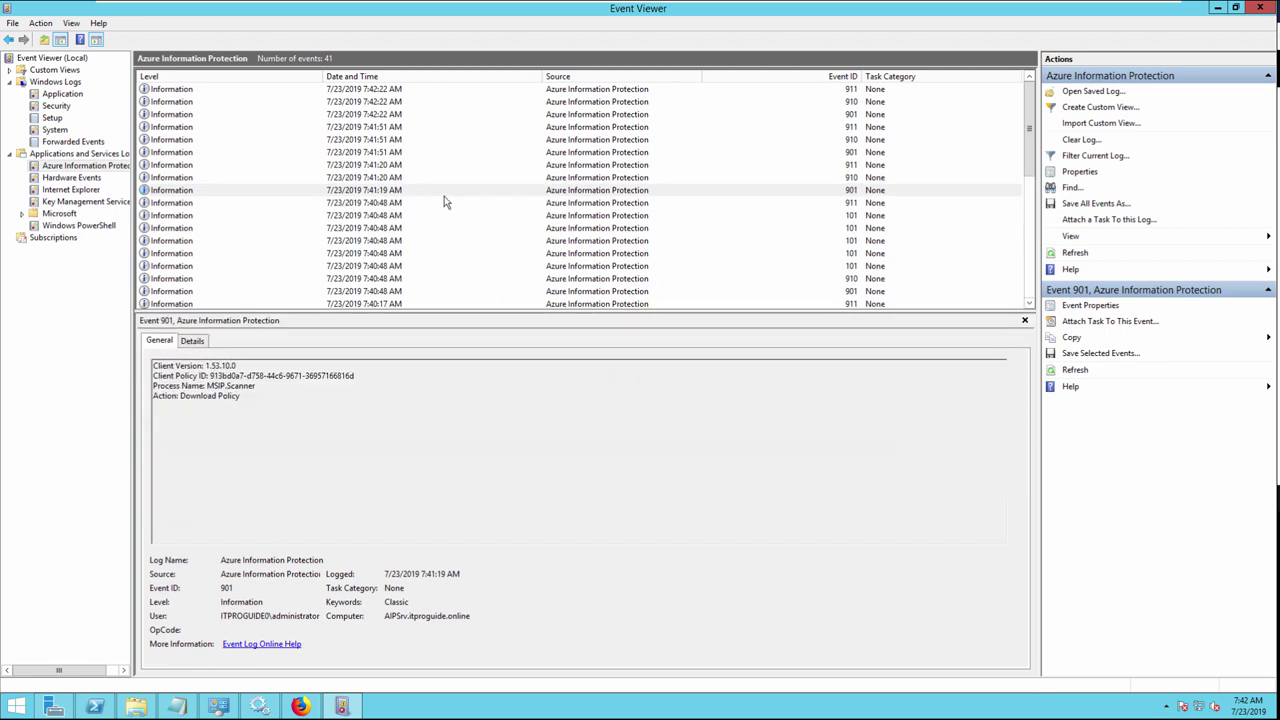
Review the Scanning finished event and highlight its 'Already scanned: 5' count
key("Up")
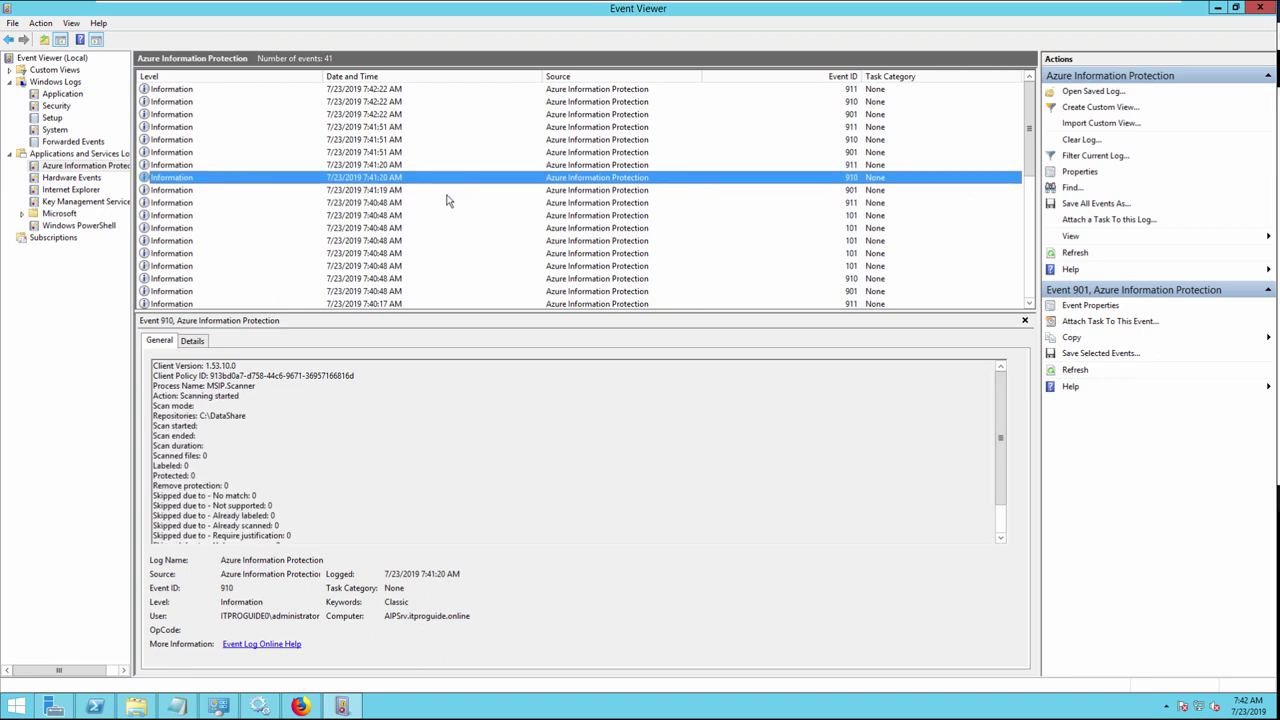
key("Up")
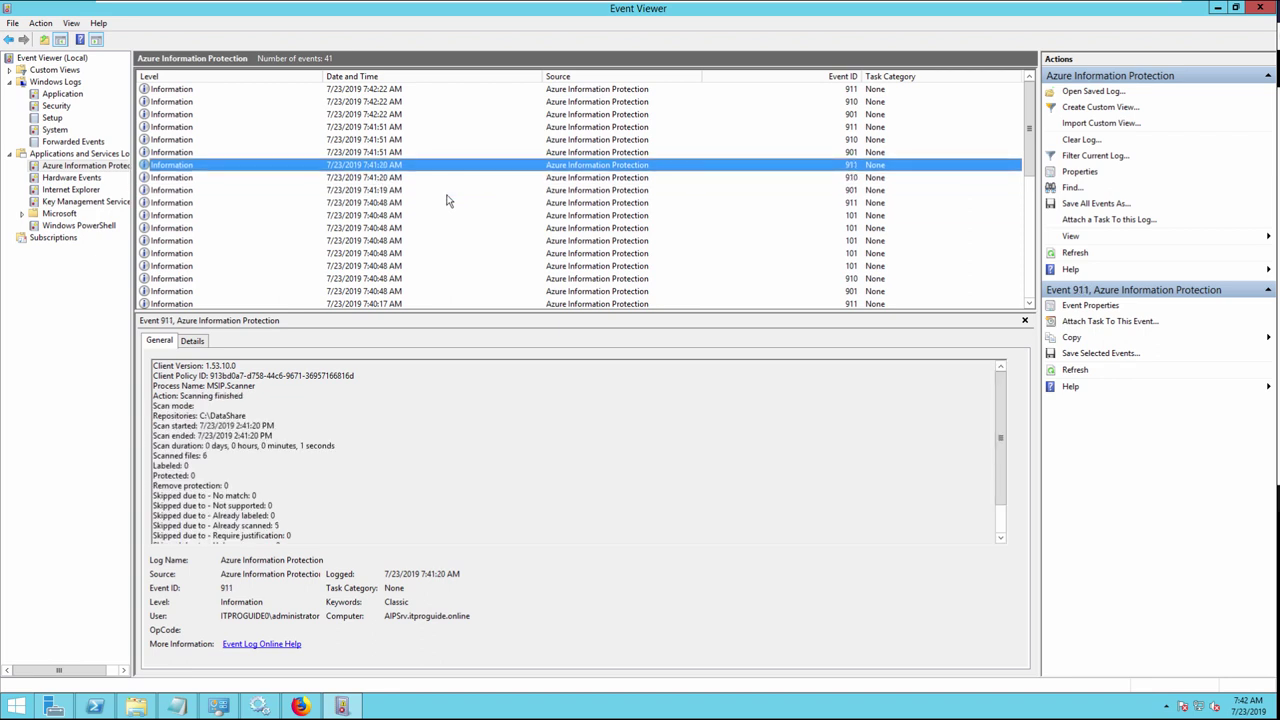
key("Up")
key("Down")
left_click_drag(213, 525, 281, 525)
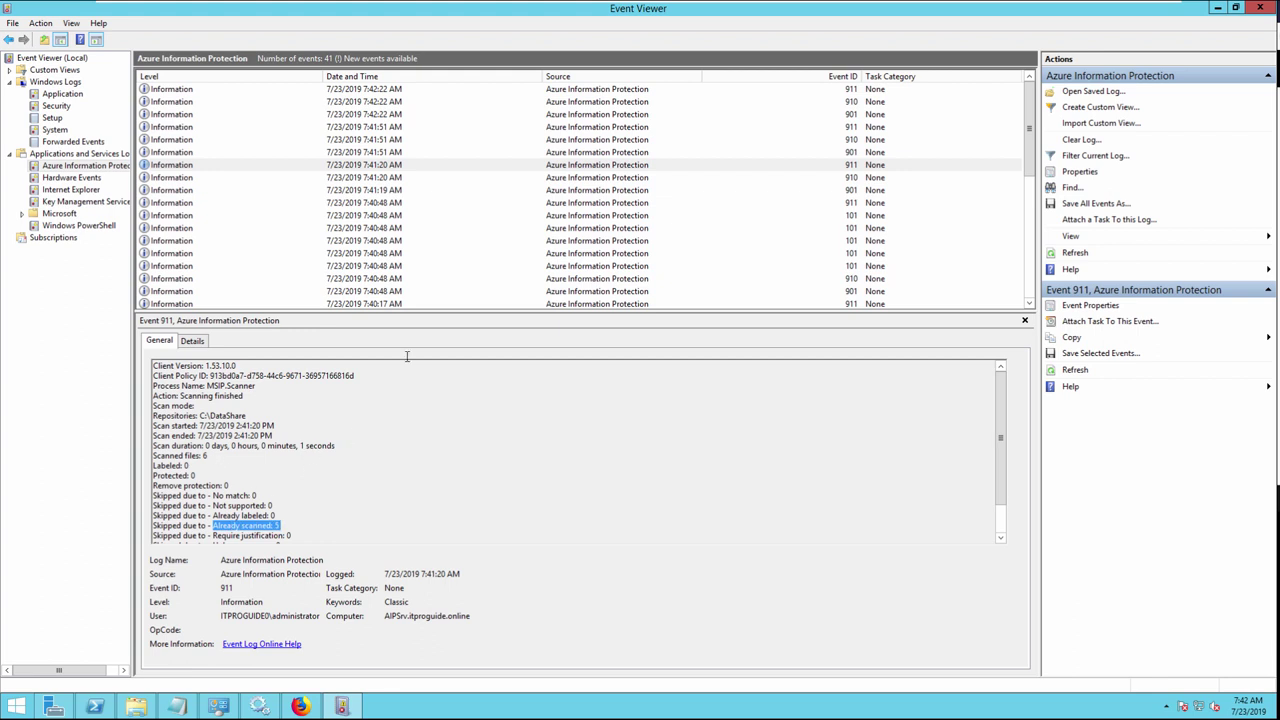
Step through the 7:41:51 policy, started and finished events up to the newest Scanning finished event
left_click(406, 152)
left_click(401, 140)
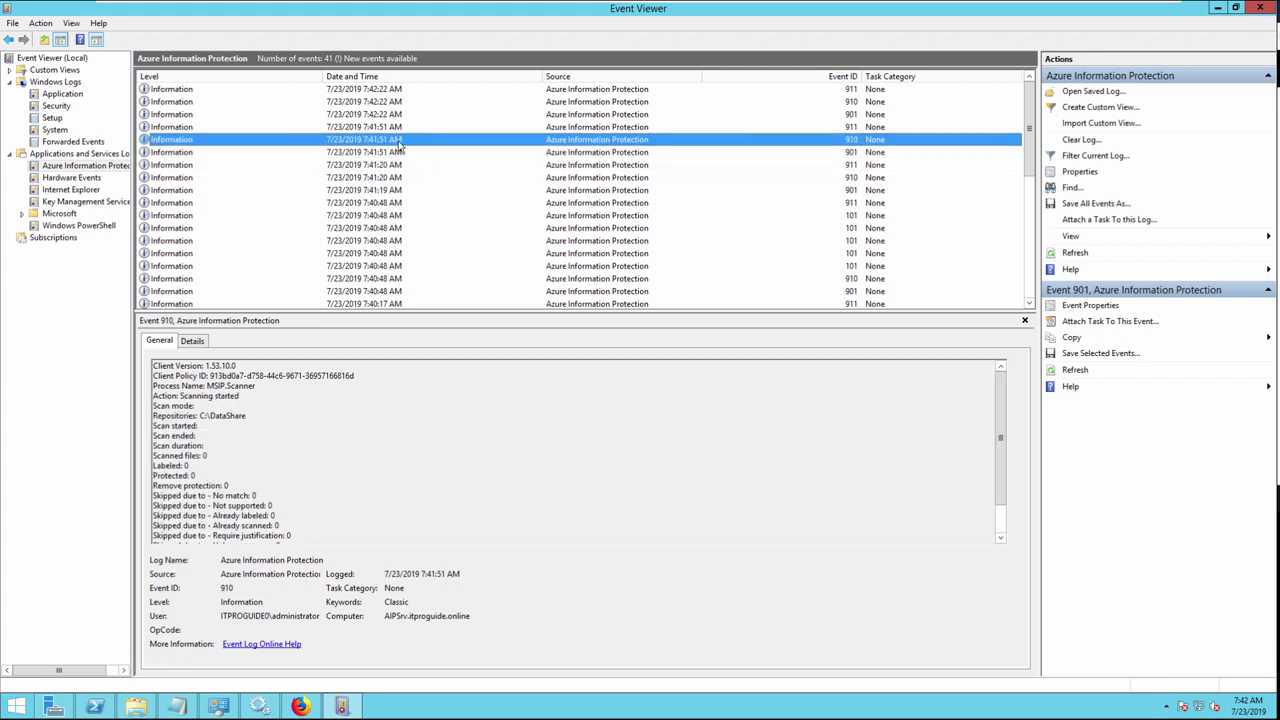
left_click(401, 127)
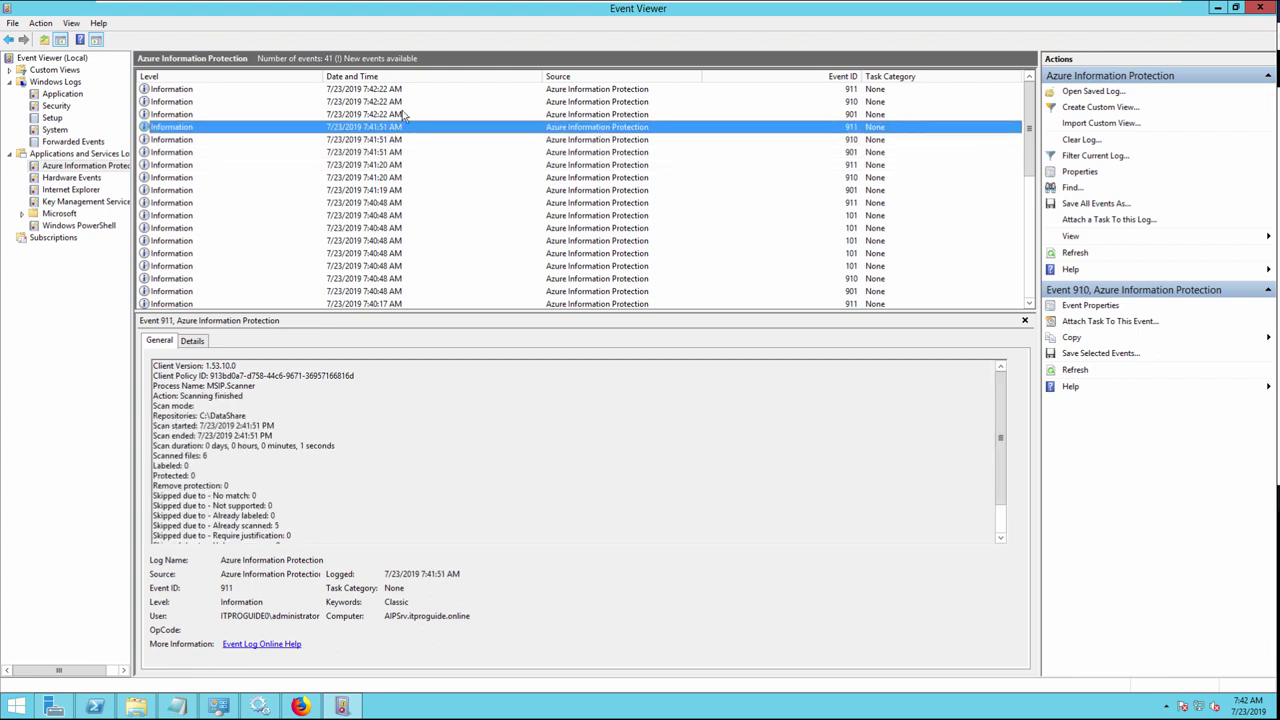
left_click(403, 114)
left_click(403, 102)
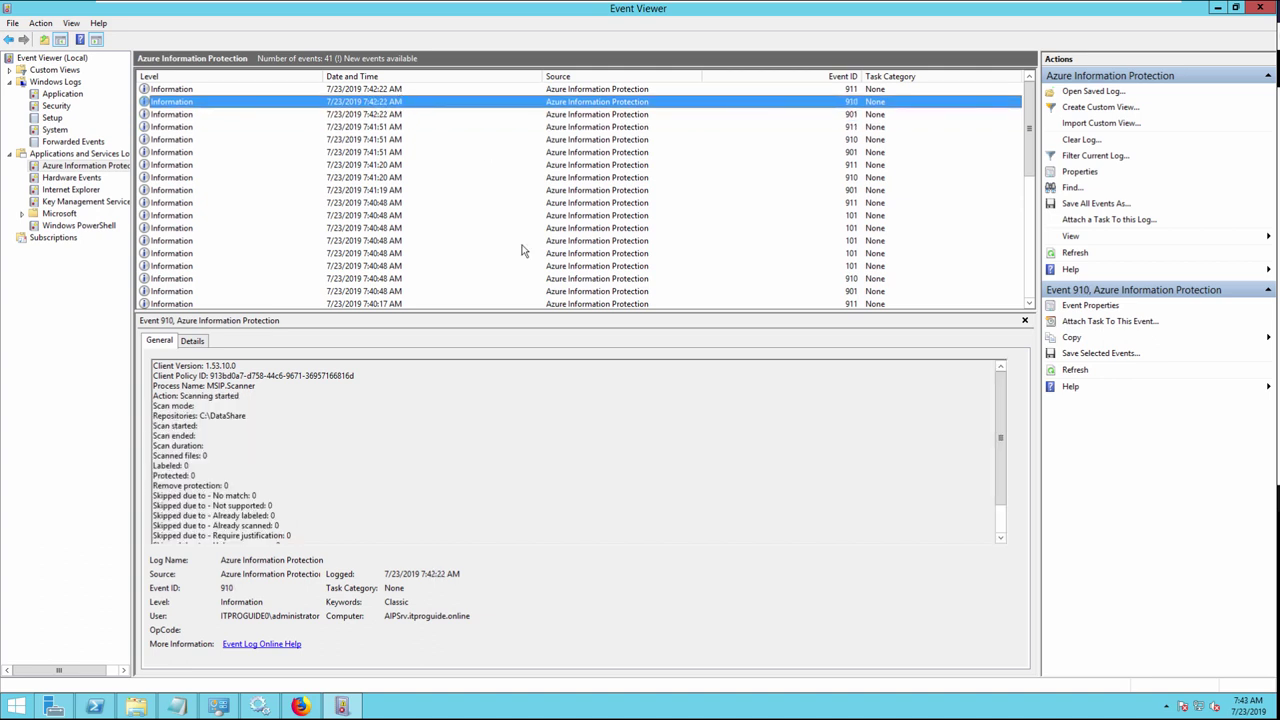
key("Up")
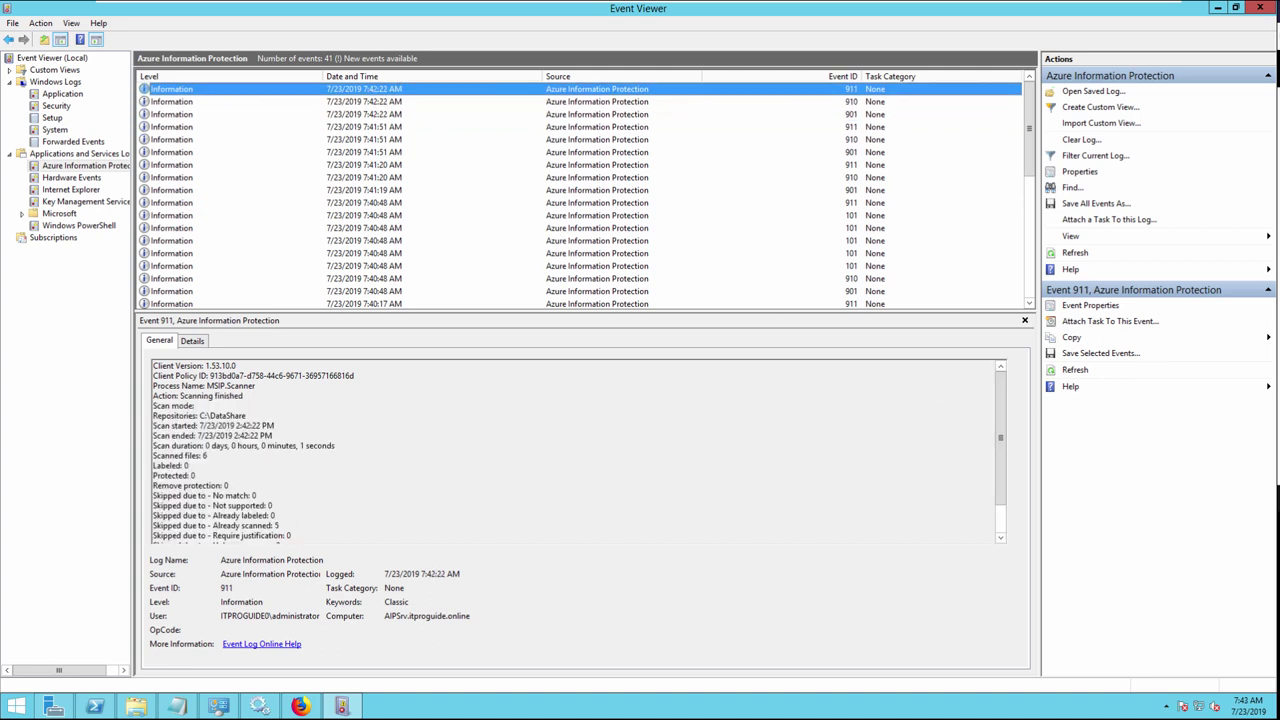